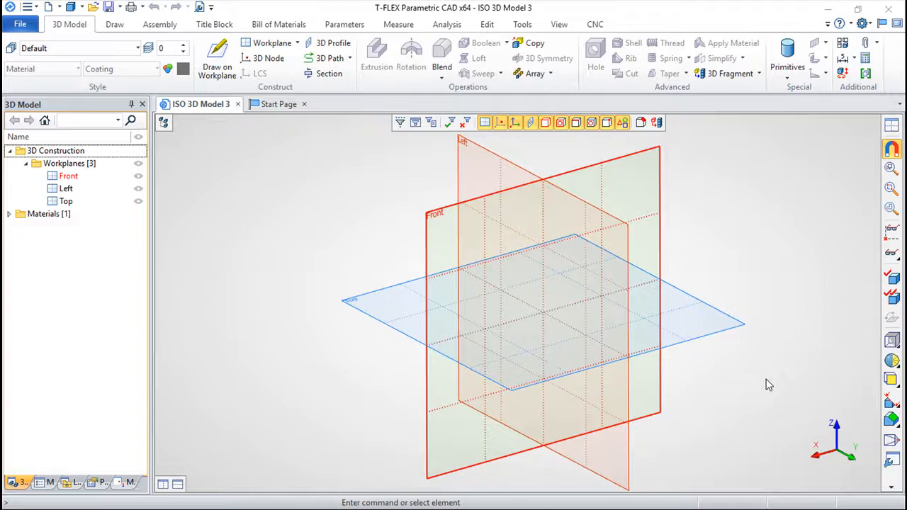
middle_click_drag(707, 385, 738, 387)
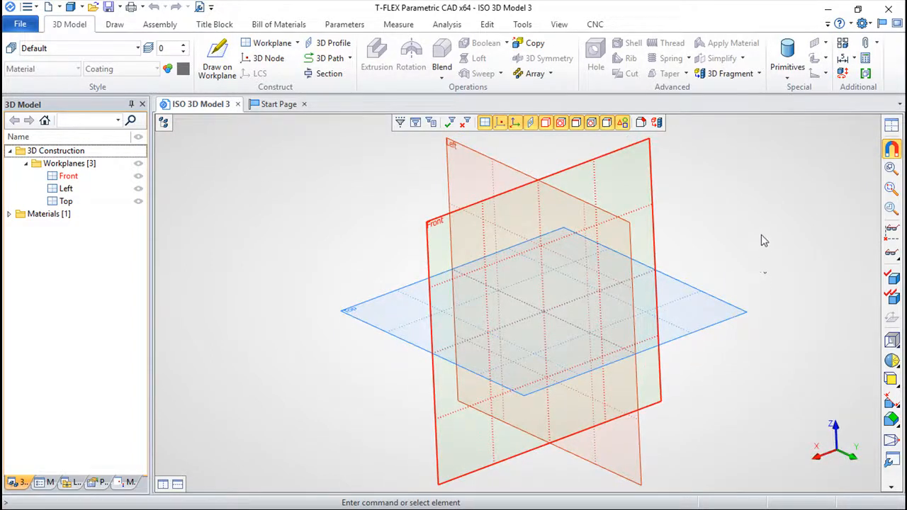
middle_click_drag(755, 253, 766, 273)
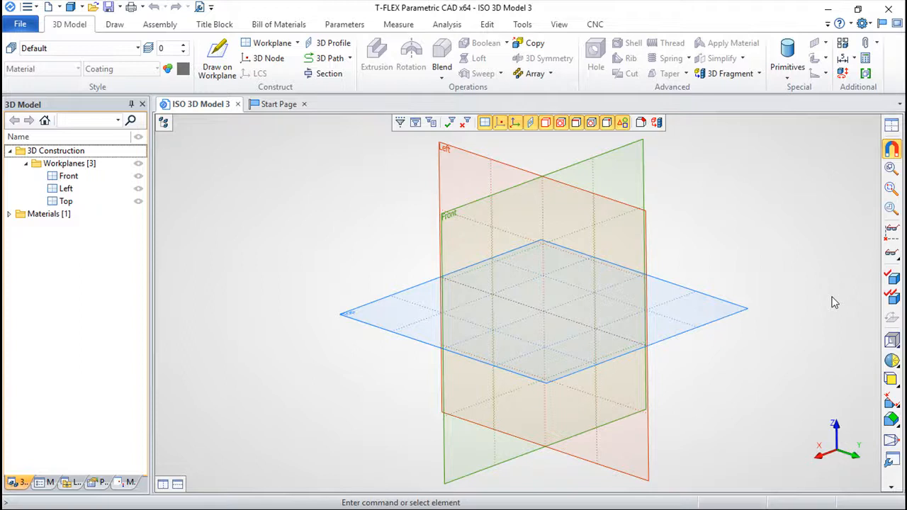
mouse_move(725, 370)
middle_mouse_down()
mouse_move(797, 365)
mouse_move(500, 373)
mouse_move(752, 370)
mouse_move(735, 383)
middle_mouse_up()
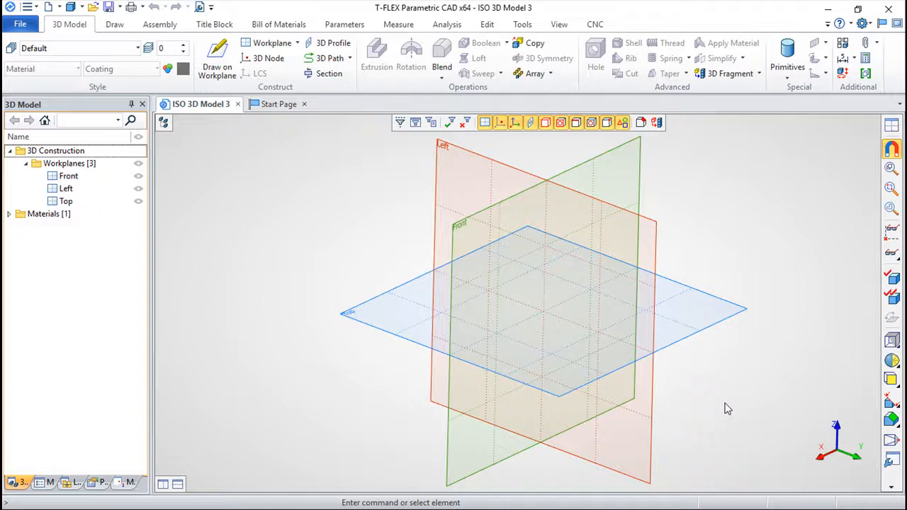
left_click_drag(836, 309, 758, 315)
left_click_drag(745, 424, 754, 215)
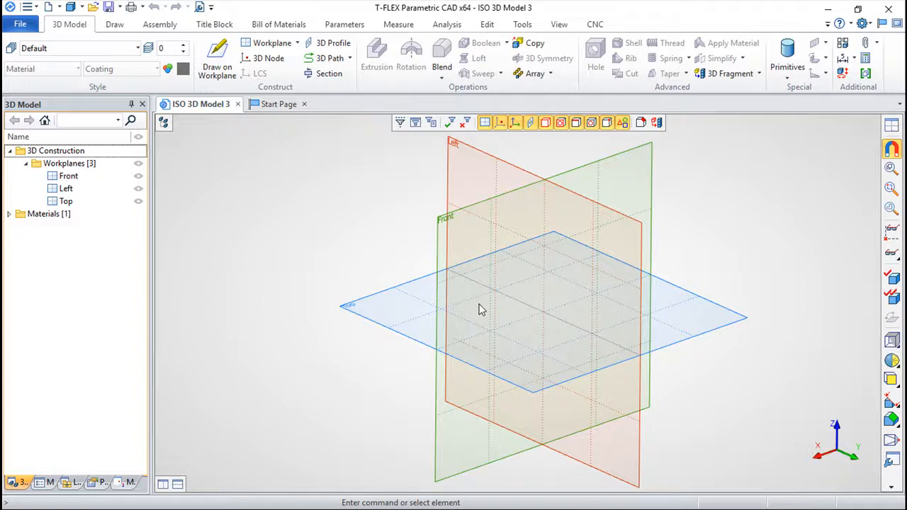
middle_click_drag(480, 310, 658, 344)
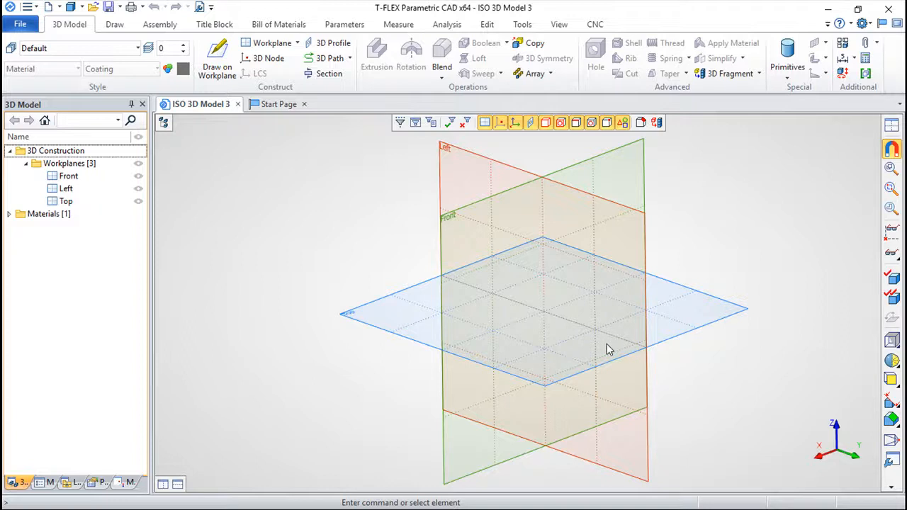
middle_click_drag(759, 251, 737, 401)
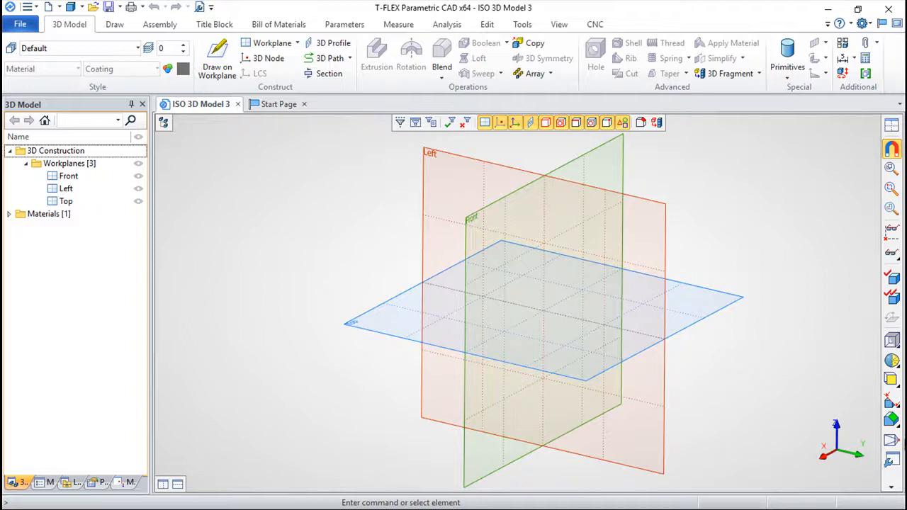
right_click_drag(780, 387, 567, 467)
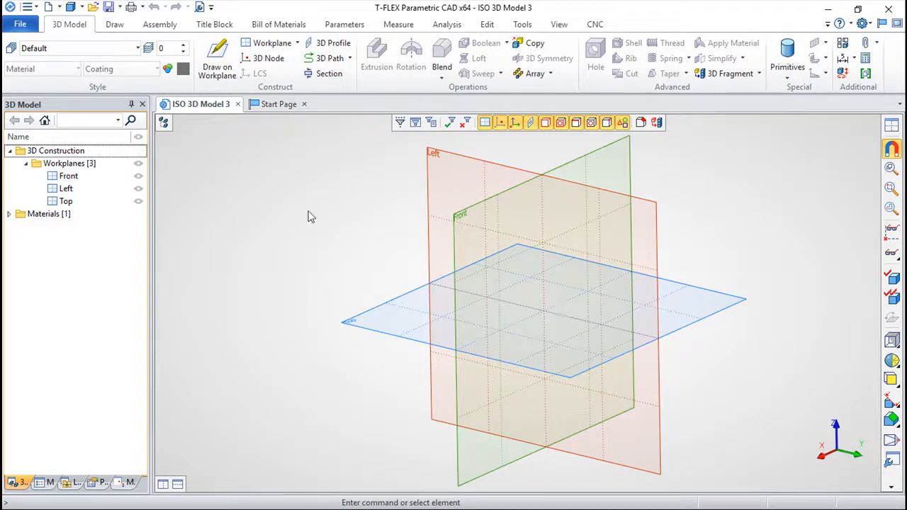
Step: Display the model tree inside the 3D view window
left_click(164, 122)
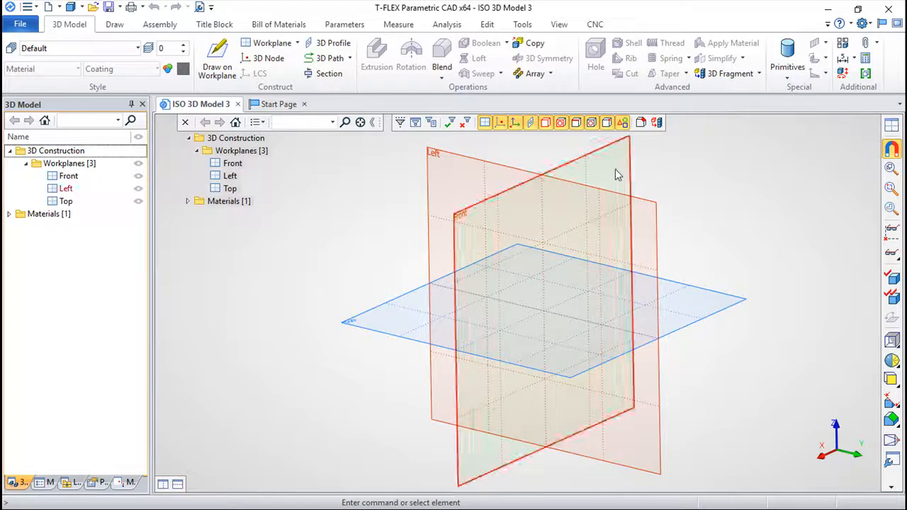
left_click(598, 151)
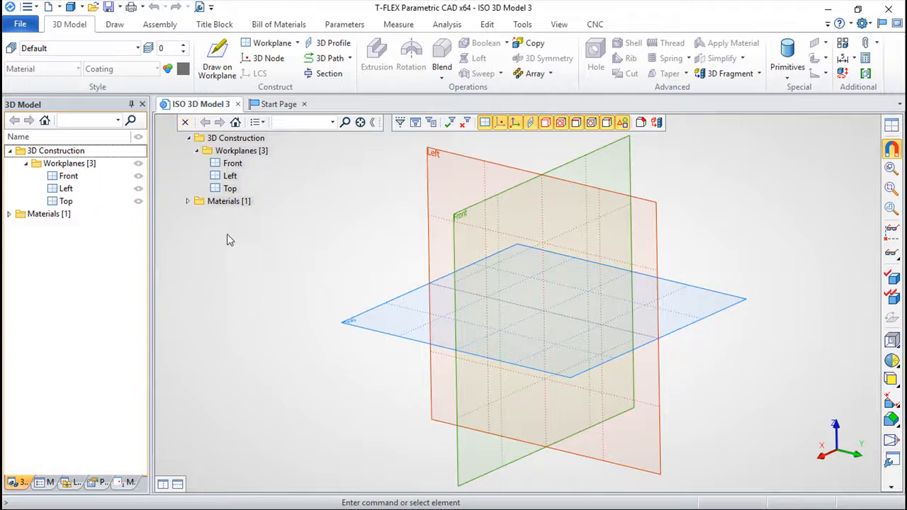
Step: Select the Top workplane and open it for drawing
middle_click_drag(772, 237, 773, 345)
middle_click_drag(379, 362, 404, 365)
middle_click_drag(330, 251, 375, 243)
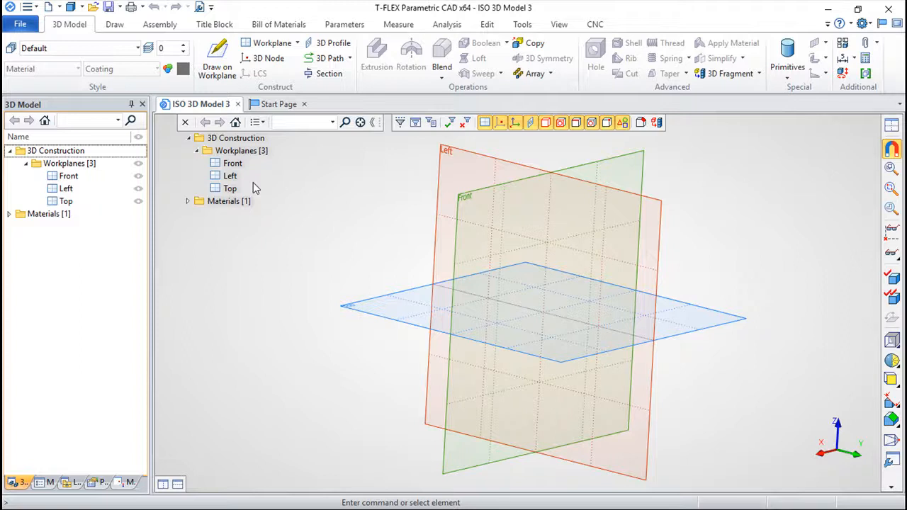
right_click_drag(263, 246, 551, 386)
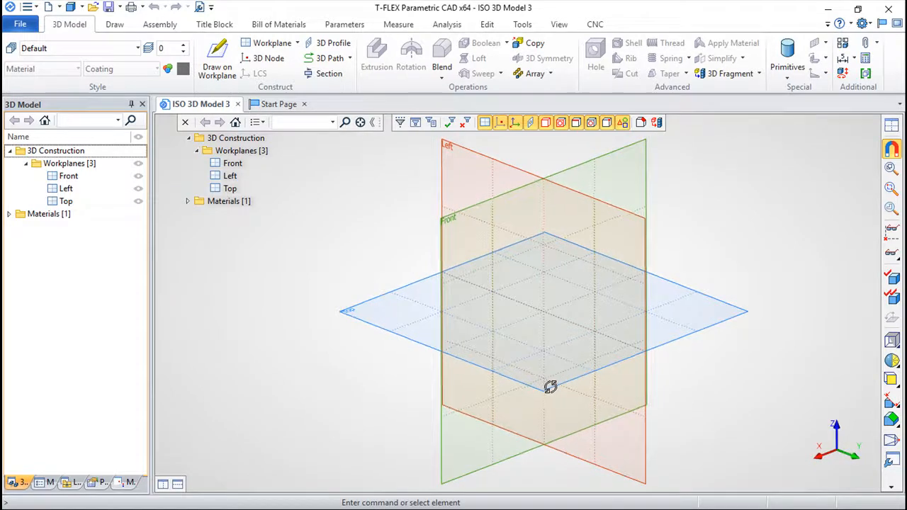
left_click(392, 336)
right_click(392, 336)
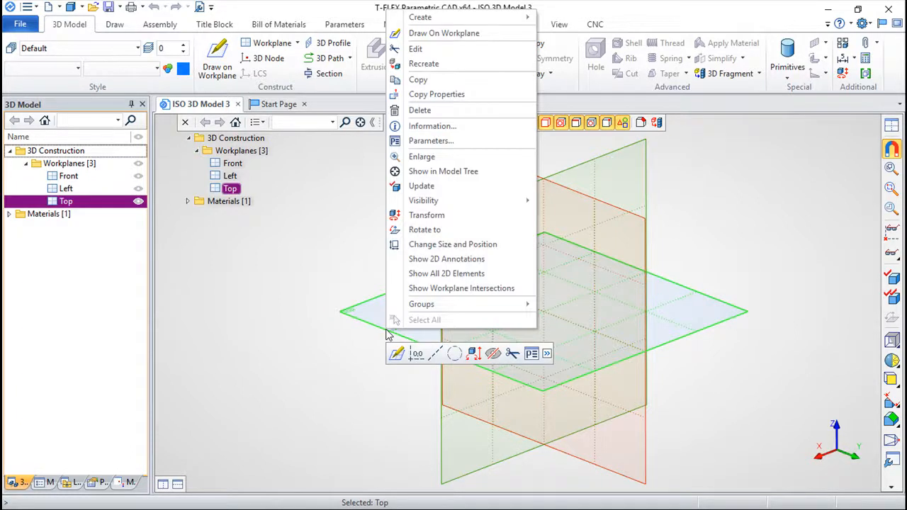
left_click(436, 34)
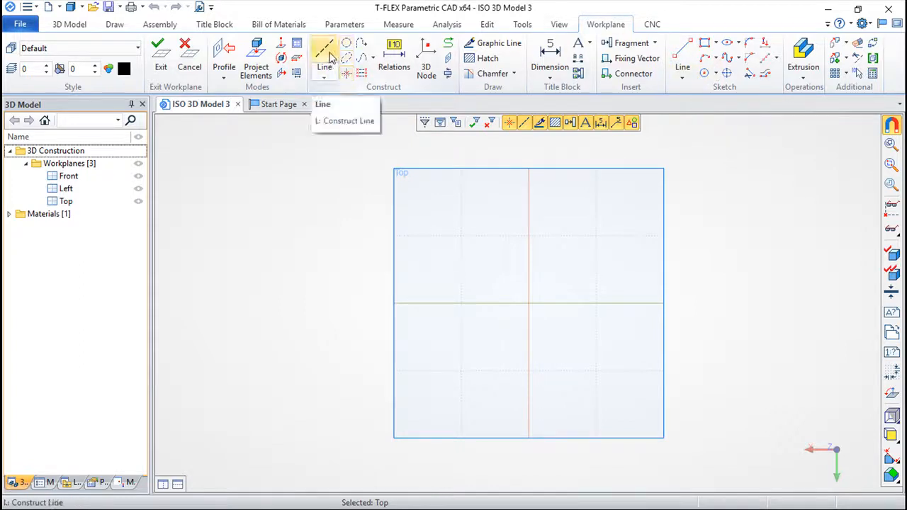
Step: Construct two crossing construction lines with a node at the workplane origin (0,0)
left_click(328, 56)
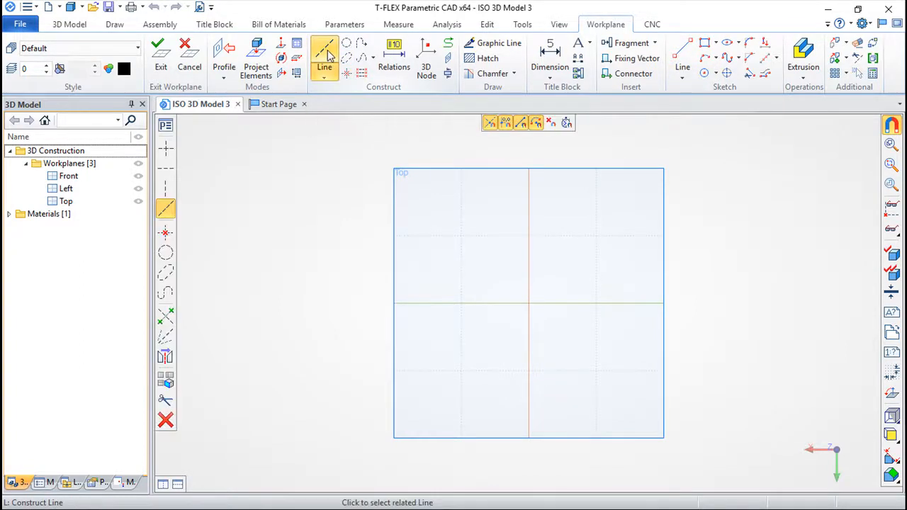
left_click(167, 152)
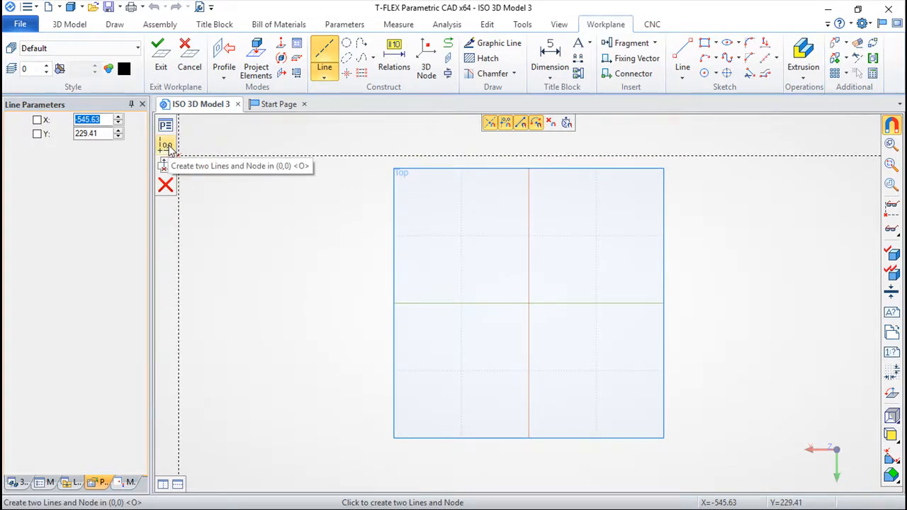
left_click(165, 144)
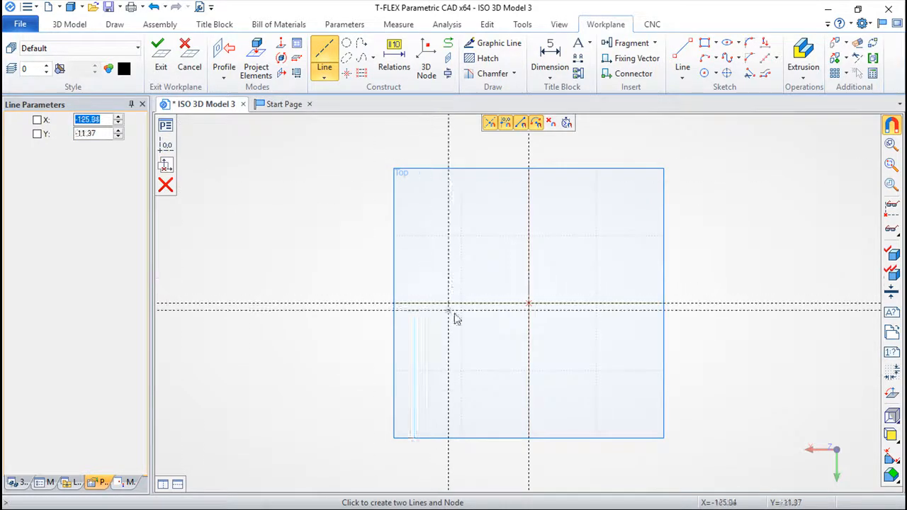
right_click(301, 214)
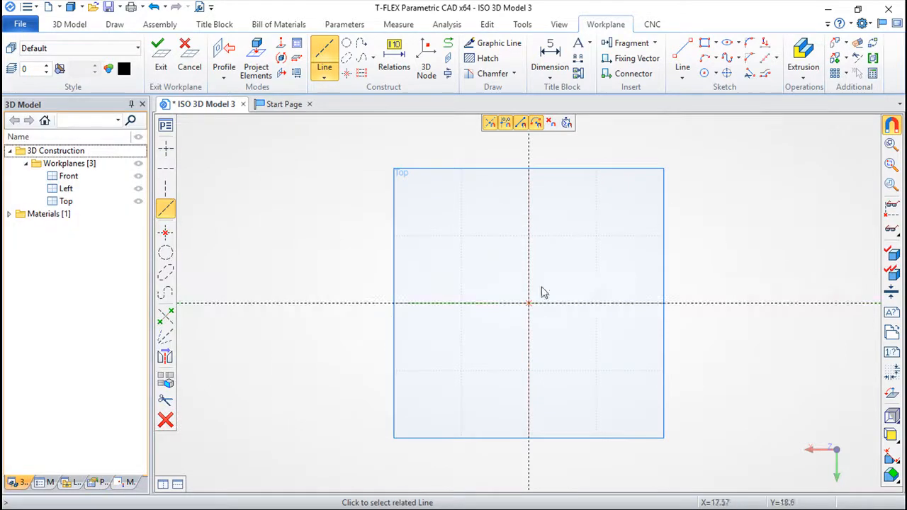
Step: Construct five vertical lines parallel to the vertical axis line, two on its left and three on its right
left_click(529, 269)
left_click(466, 269)
left_click(512, 271)
left_click(584, 272)
left_click(638, 273)
left_click(669, 284)
right_click(677, 331)
Step: Construct three horizontal lines parallel to the horizontal axis line, spaced above it
left_click(686, 305)
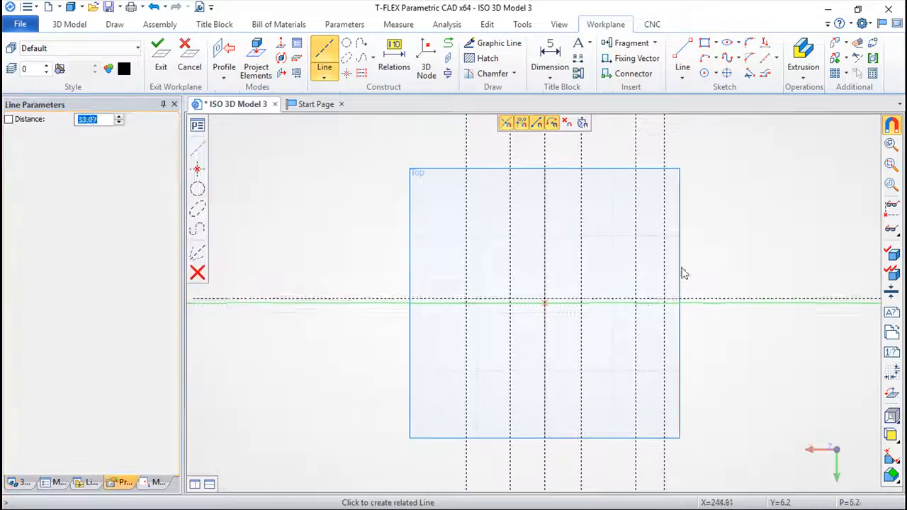
left_click(705, 221)
left_click(714, 257)
left_click(715, 284)
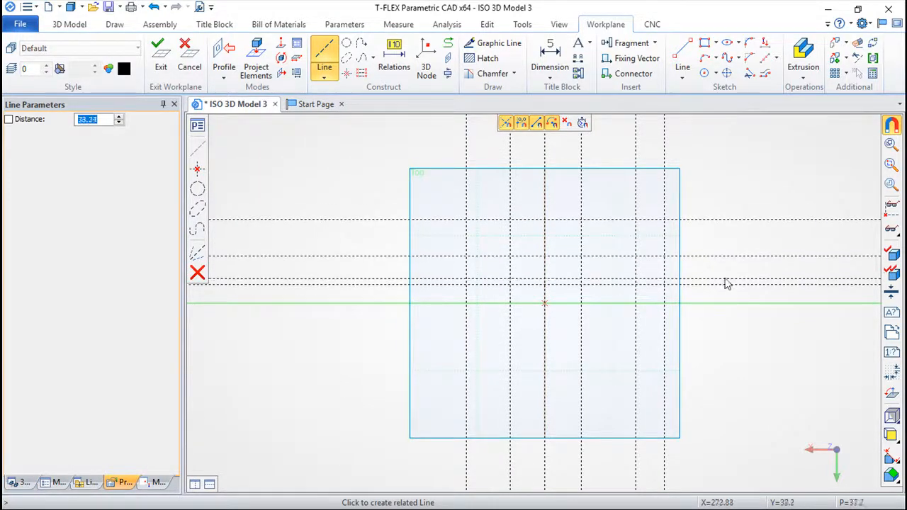
right_click(715, 285)
Step: Draw an open stepped chain of graphic lines from the outer left construction line across to the central vertical line
scroll(661, 306, "up", 3)
middle_click_drag(710, 267, 722, 324)
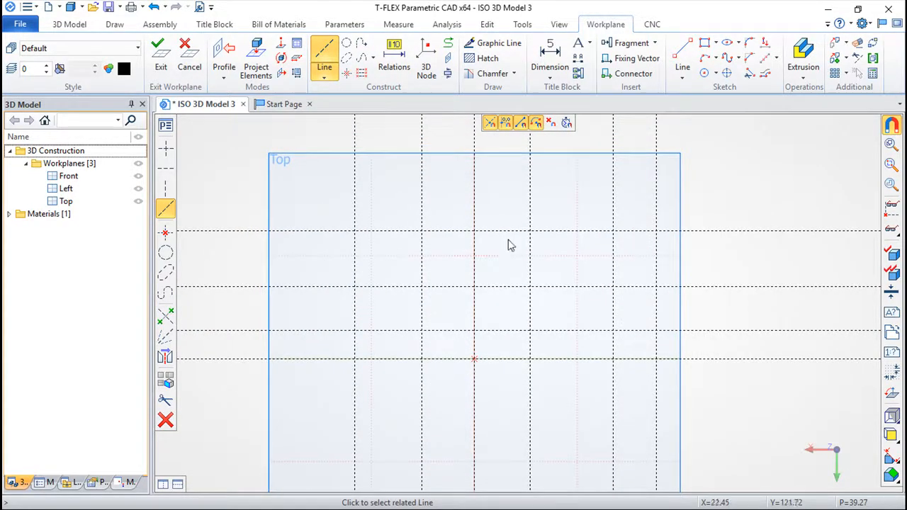
left_click(489, 43)
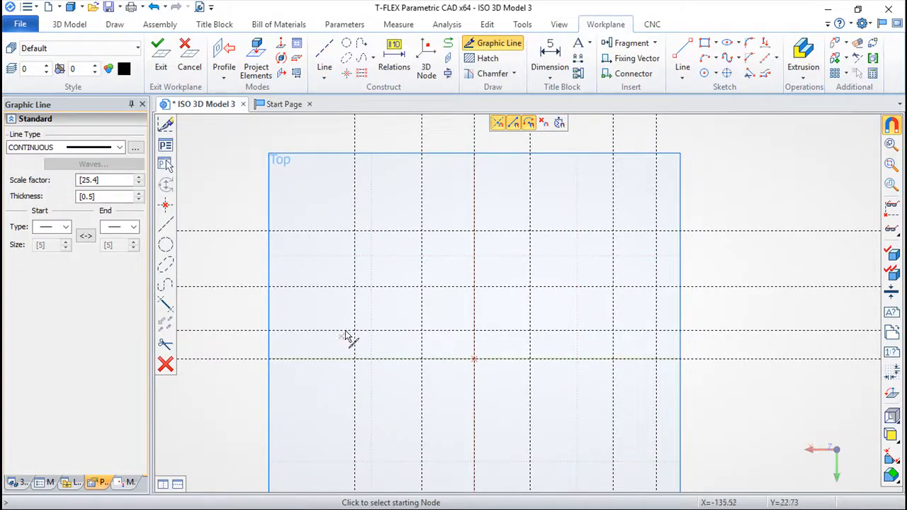
left_click(356, 232)
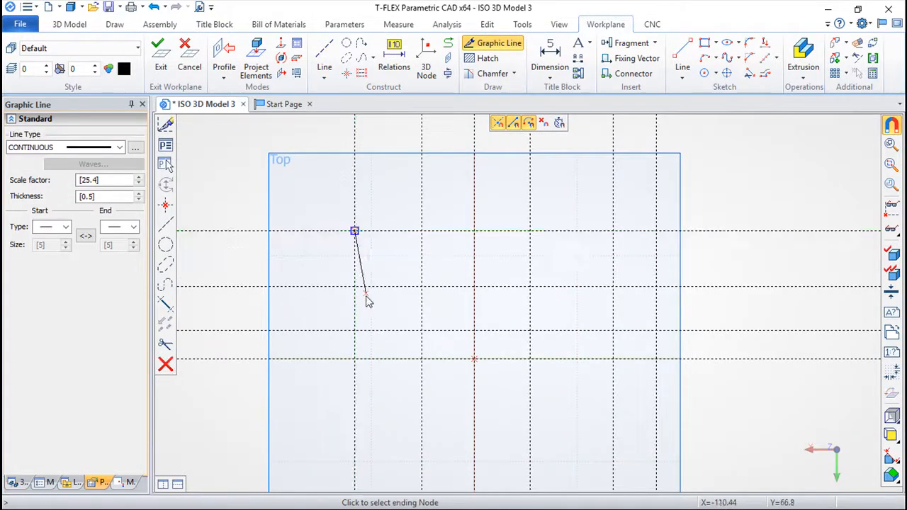
left_click(355, 331)
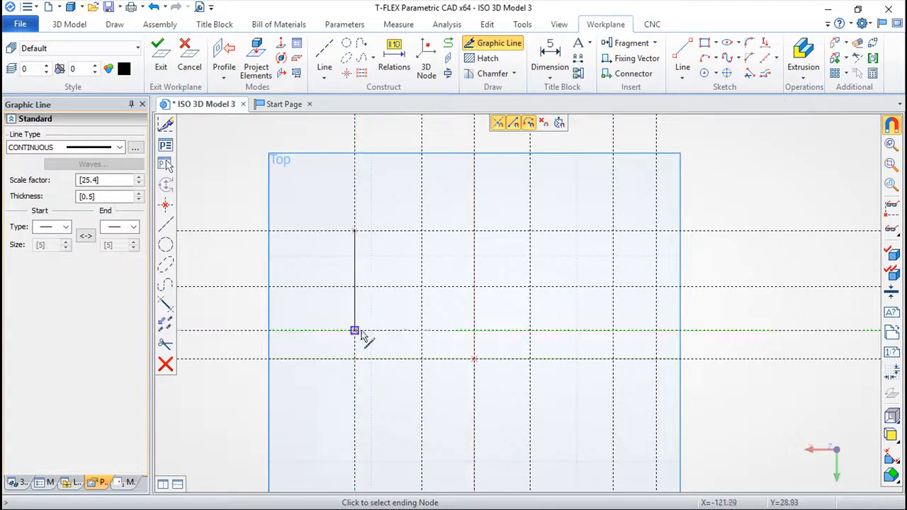
left_click(422, 330)
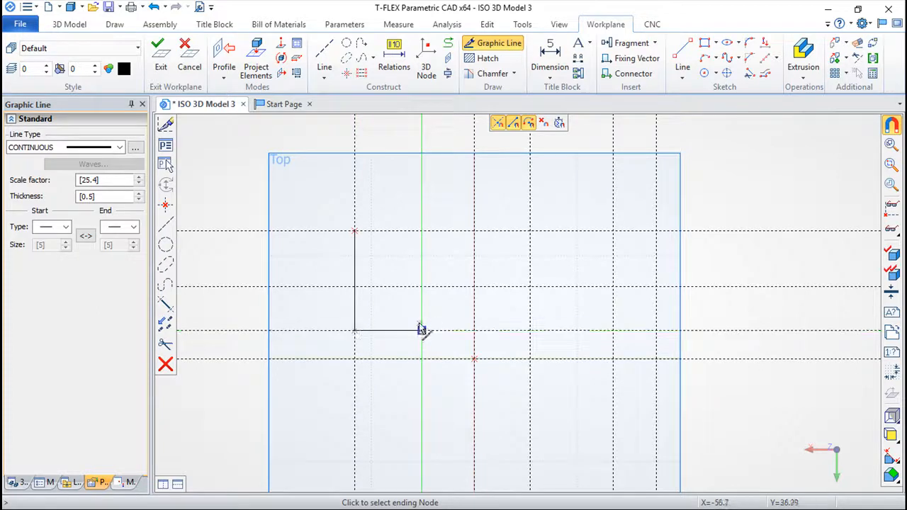
left_click(422, 287)
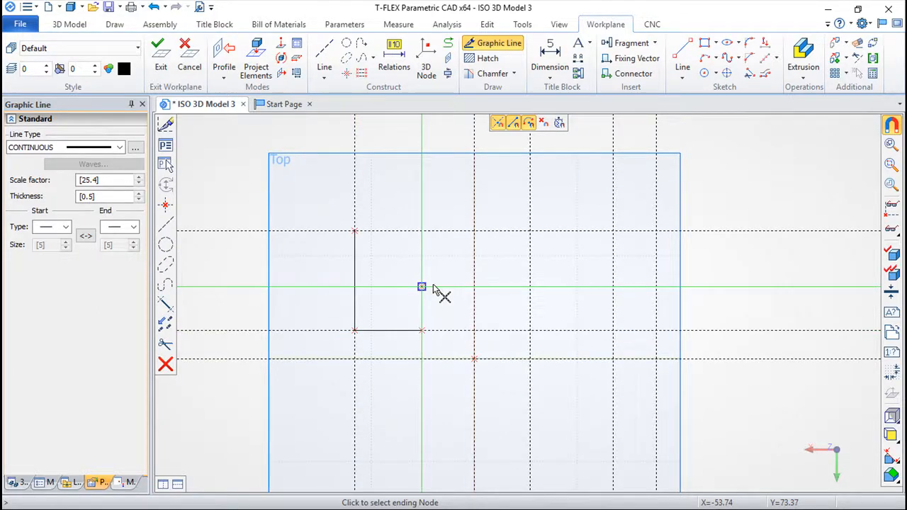
left_click(475, 288)
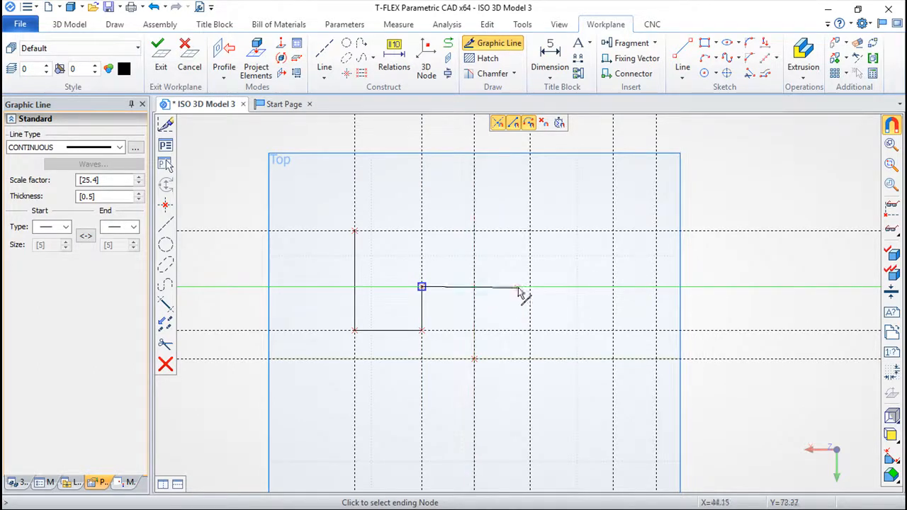
left_click(474, 287)
left_click(474, 232)
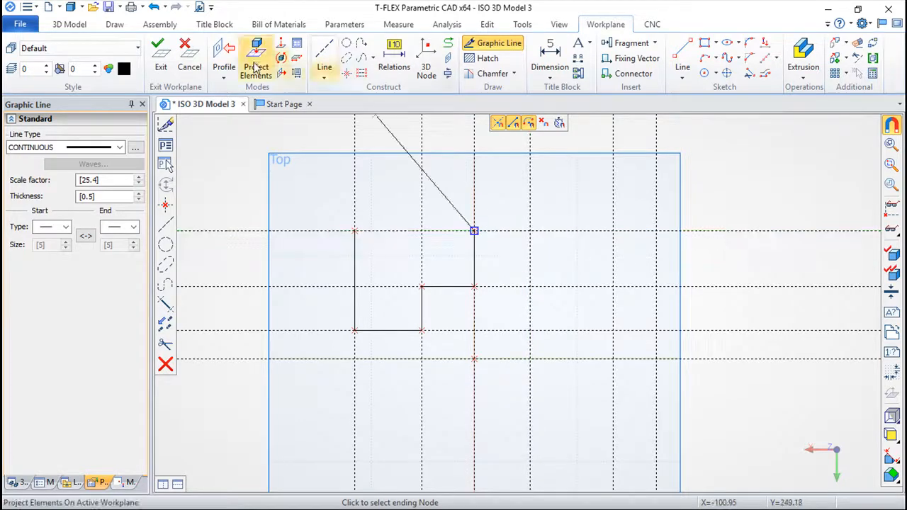
key("Escape")
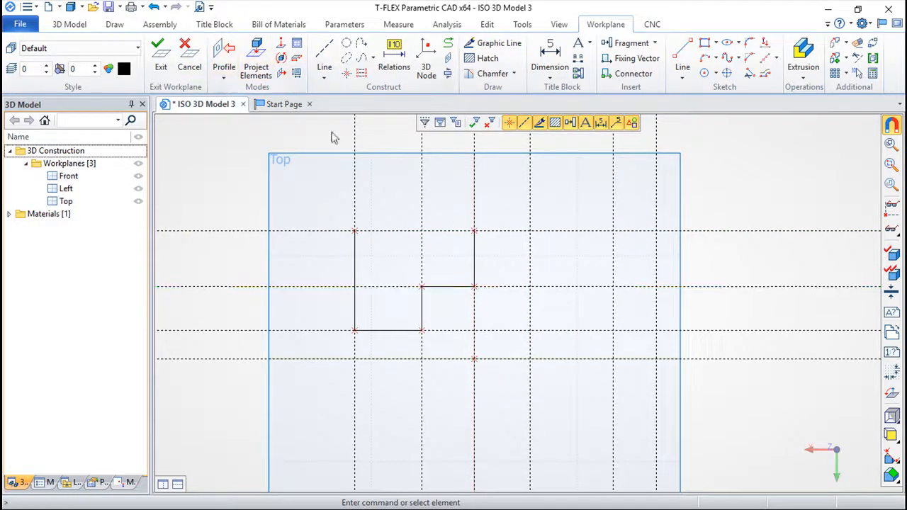
Step: Delete the stepped graphic lines together with their nodes, keeping the construction lines
left_click_drag(307, 182, 555, 370)
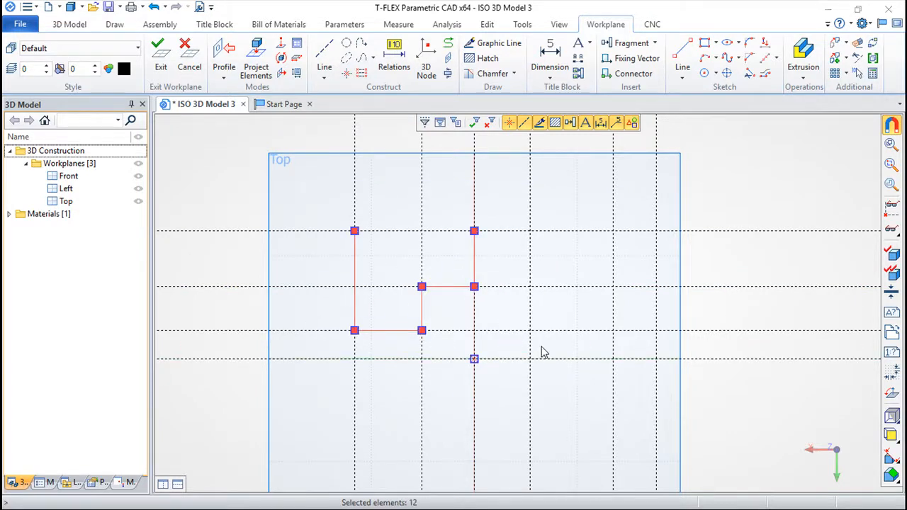
key("Delete")
left_click(518, 378)
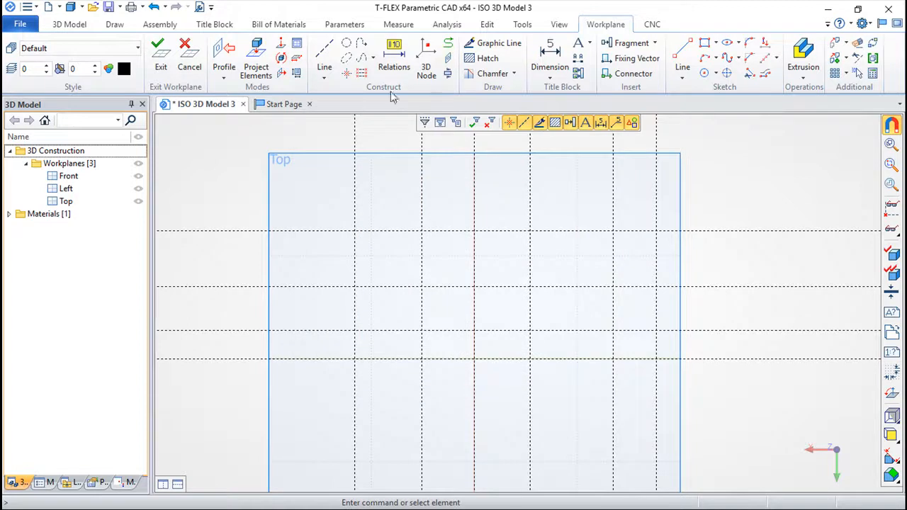
Step: Draw a closed inverted-T outline with graphic lines through the construction line intersections above the horizontal axis line
left_click(472, 43)
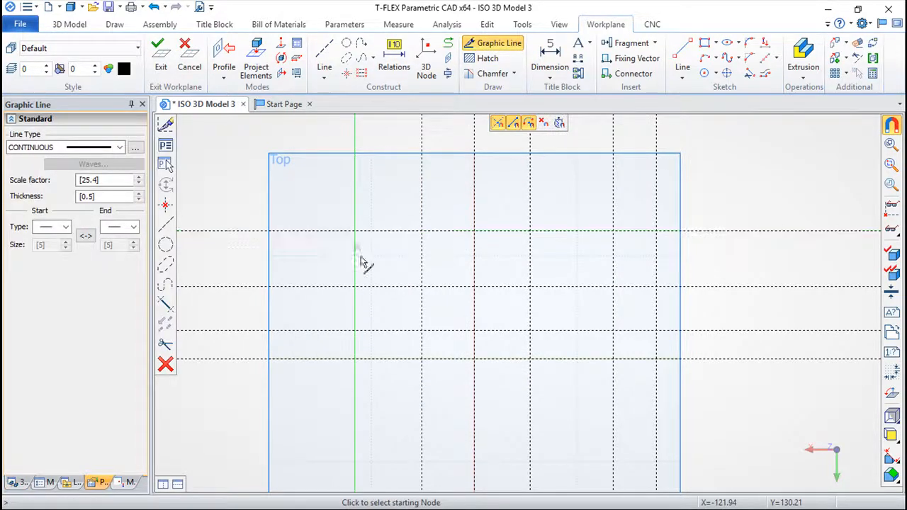
left_click(531, 231)
left_click(422, 231)
left_click(421, 287)
left_click(354, 288)
left_click(354, 330)
left_click(613, 330)
left_click(613, 288)
left_click(530, 288)
left_click(530, 232)
right_click(539, 196)
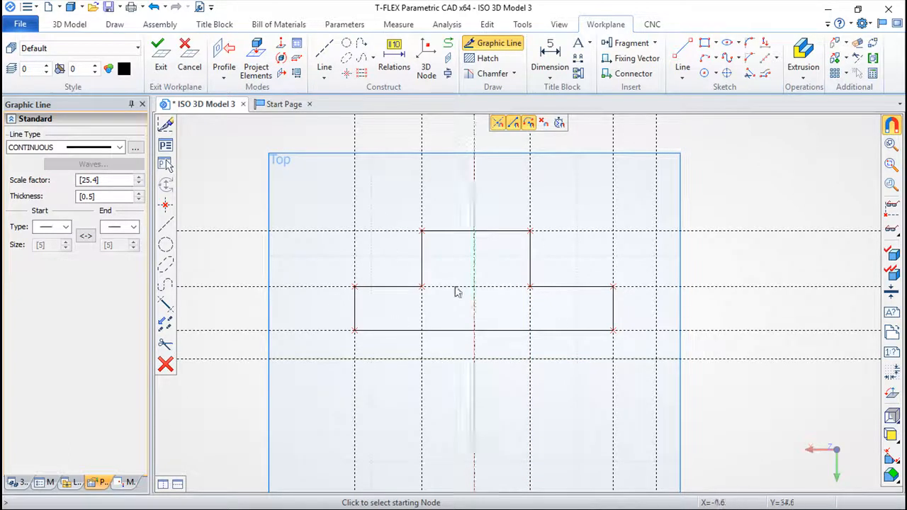
Step: Create two 3D nodes where the horizontal axis line crosses the vertical lines of the outline's outer edges
left_click(426, 60)
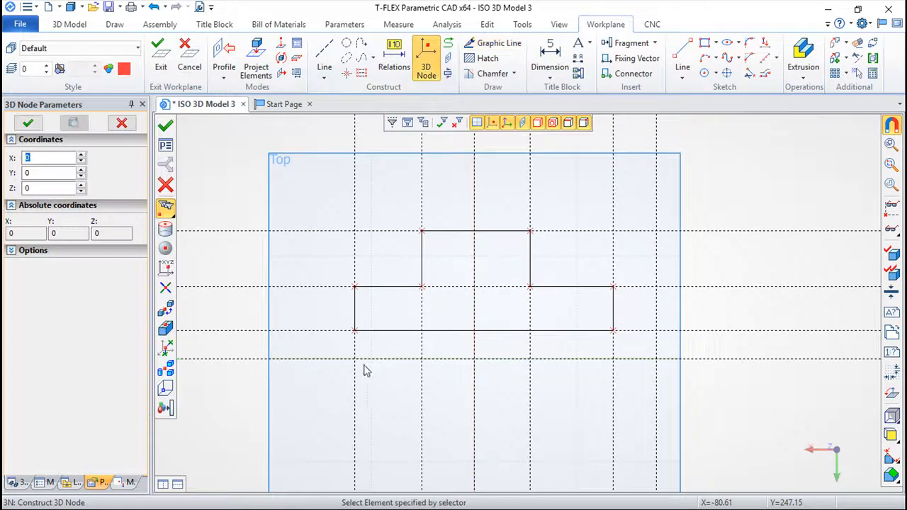
left_click(355, 358)
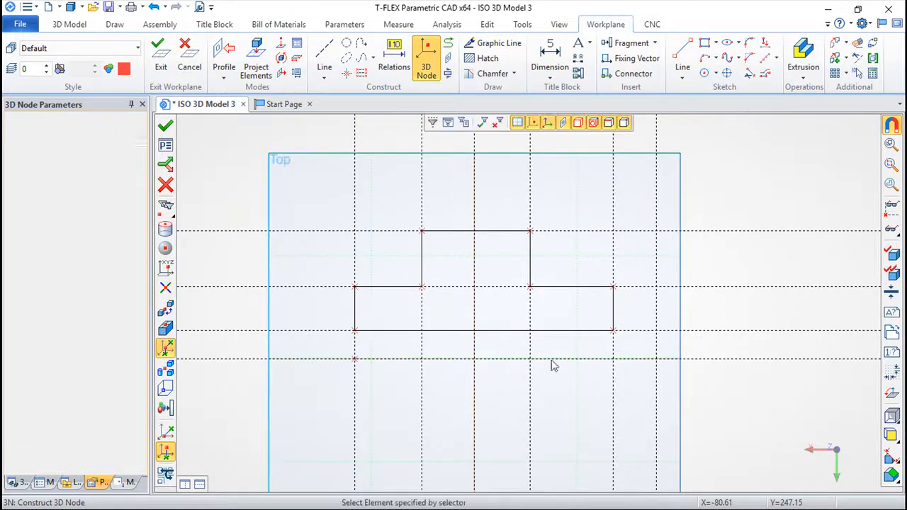
left_click(613, 359)
left_click(628, 321)
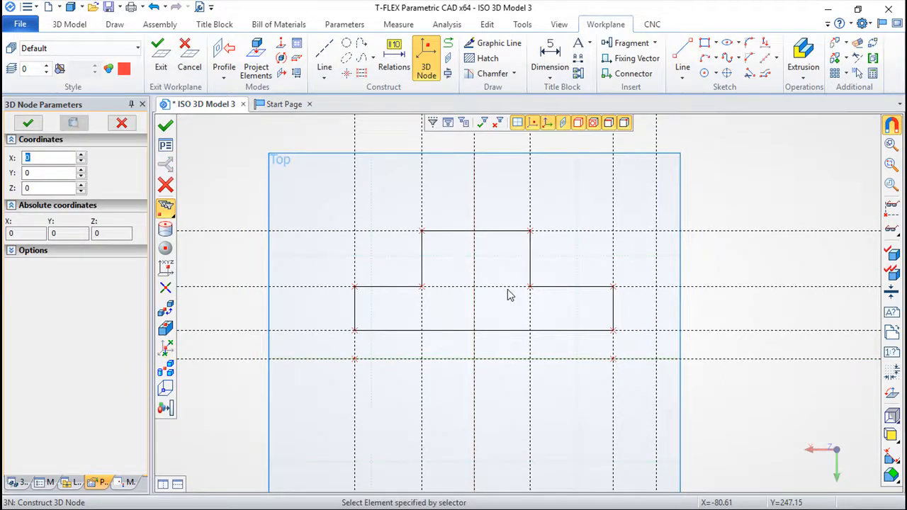
Step: Finish the workplane drawing and revolve the inverted-T profile 360 degrees about the axis through the two 3D nodes
left_click(161, 57)
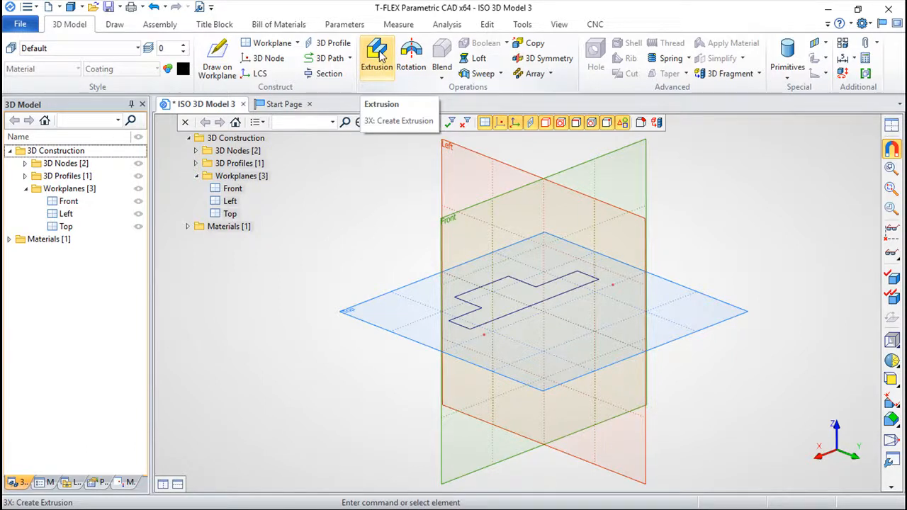
left_click(412, 60)
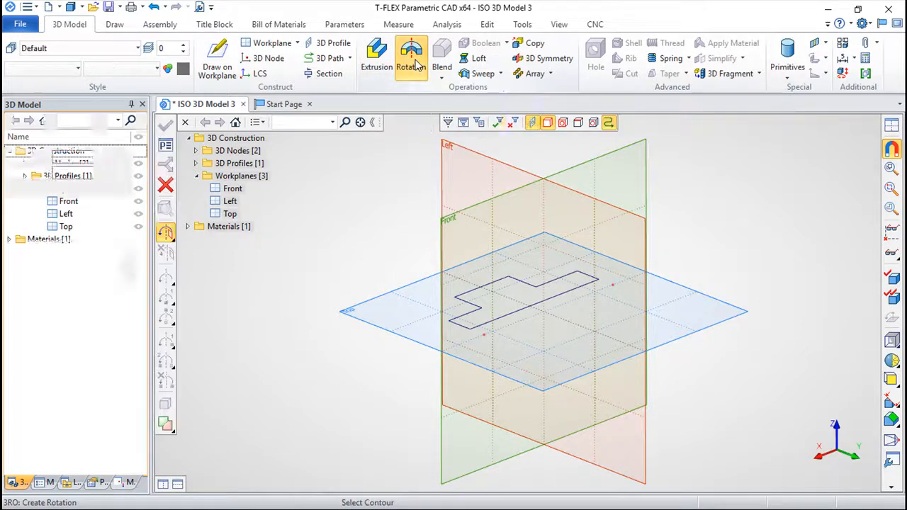
left_click(565, 282)
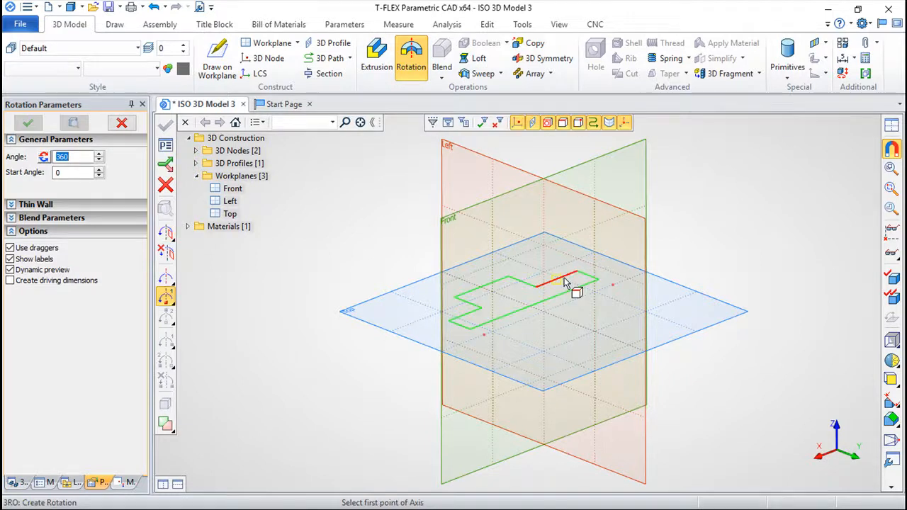
left_click(614, 288)
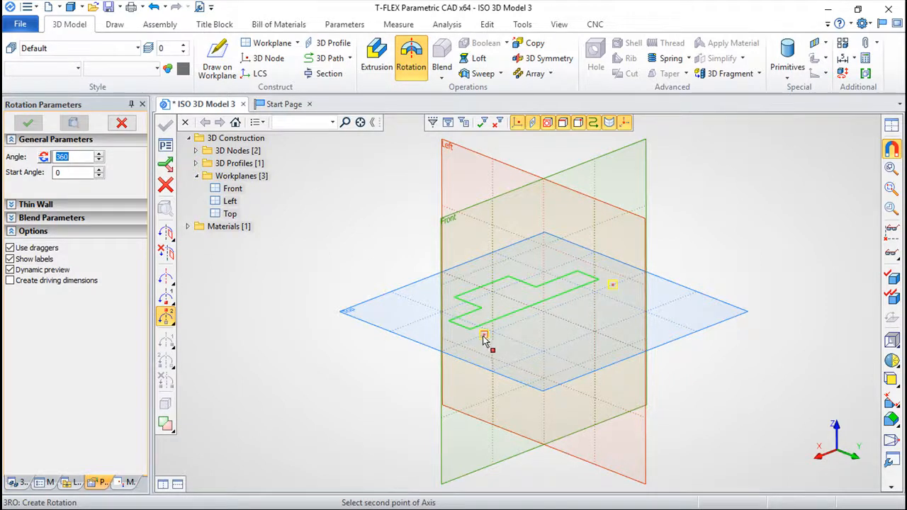
left_click(484, 336)
left_click(165, 125)
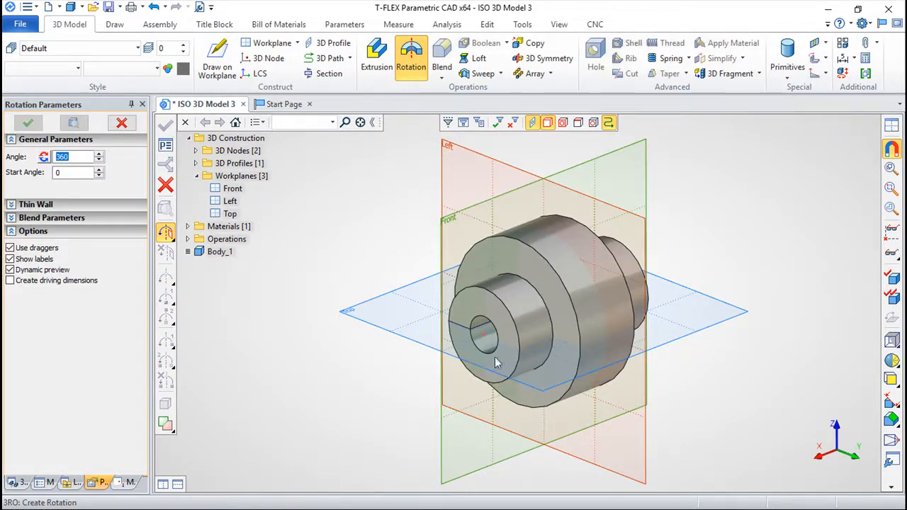
right_click(394, 392)
left_click_drag(634, 383, 379, 397)
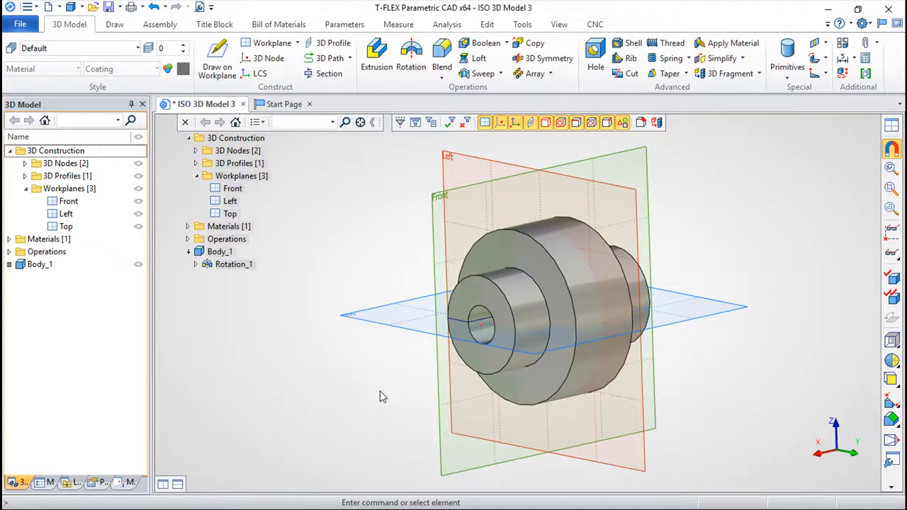
left_click_drag(543, 356, 745, 385)
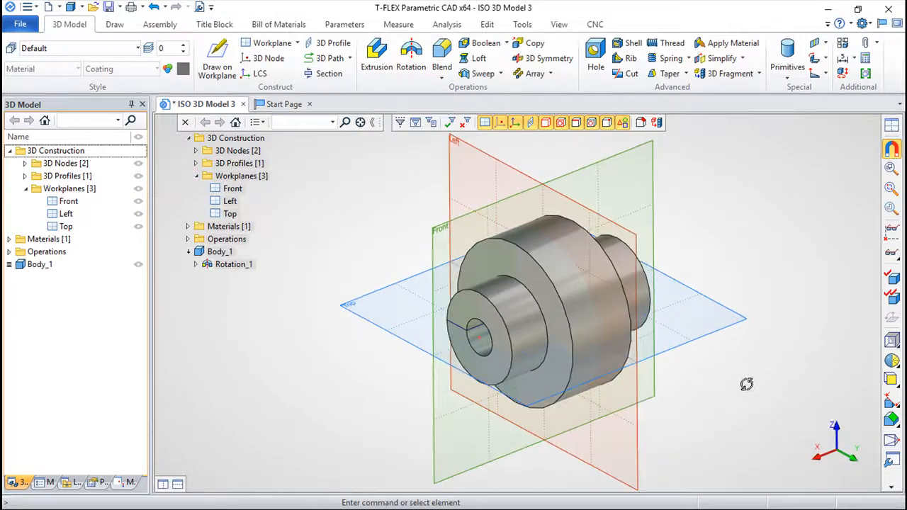
scroll(694, 393, "up", 2)
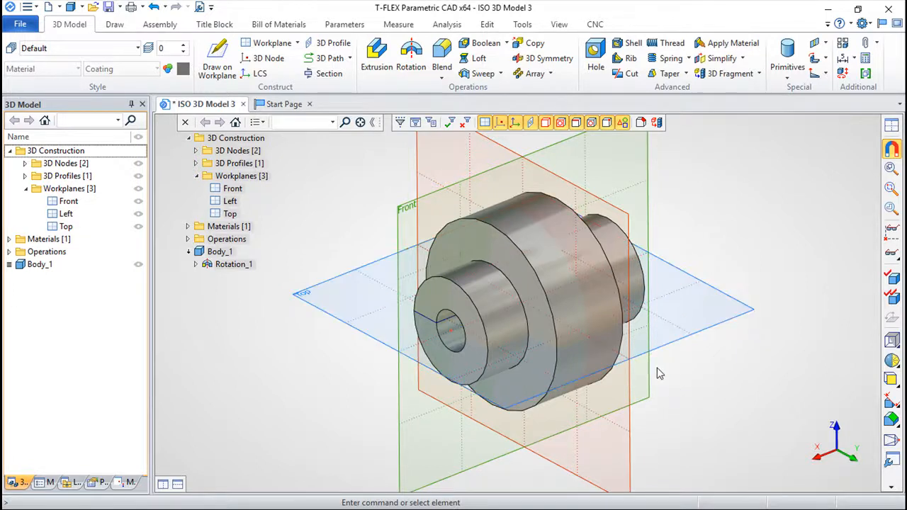
right_click(686, 342)
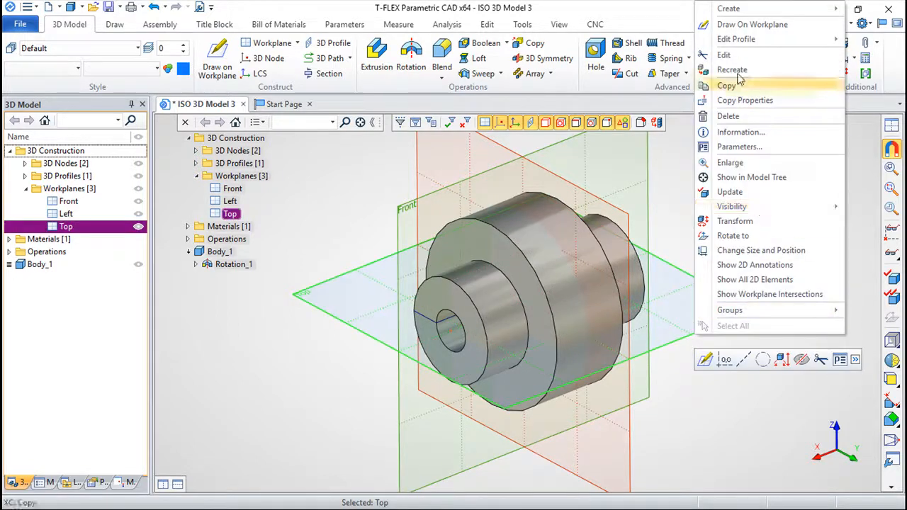
key("Escape")
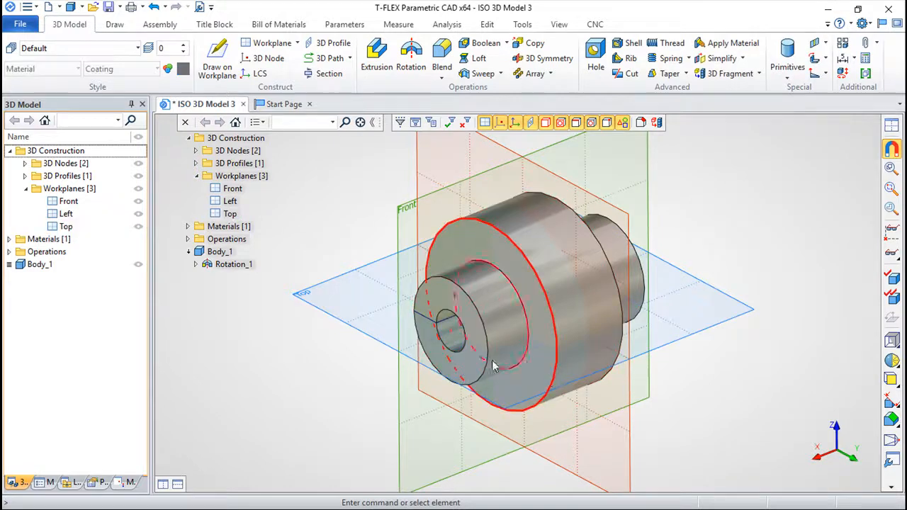
Step: Start drawing on the end face of the front hub and create crossing construction lines with a node at its centre
scroll(480, 368, "up", 2)
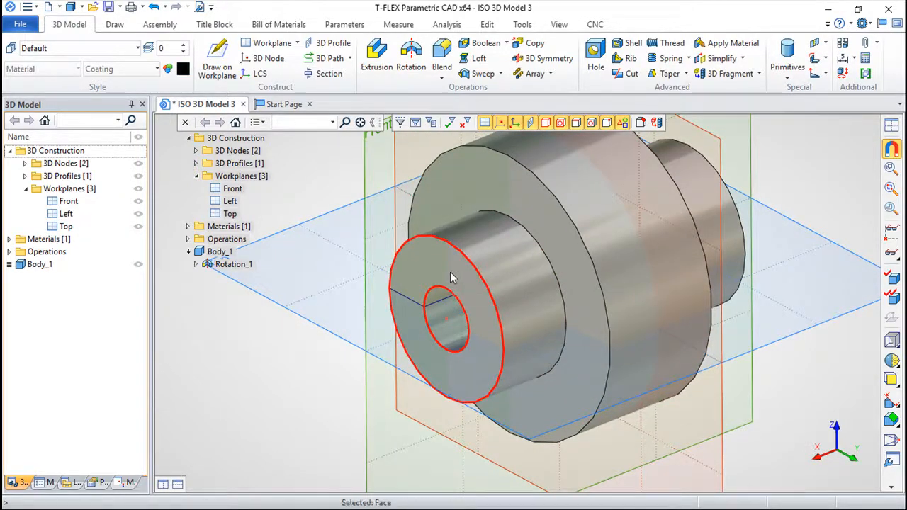
right_click(454, 275)
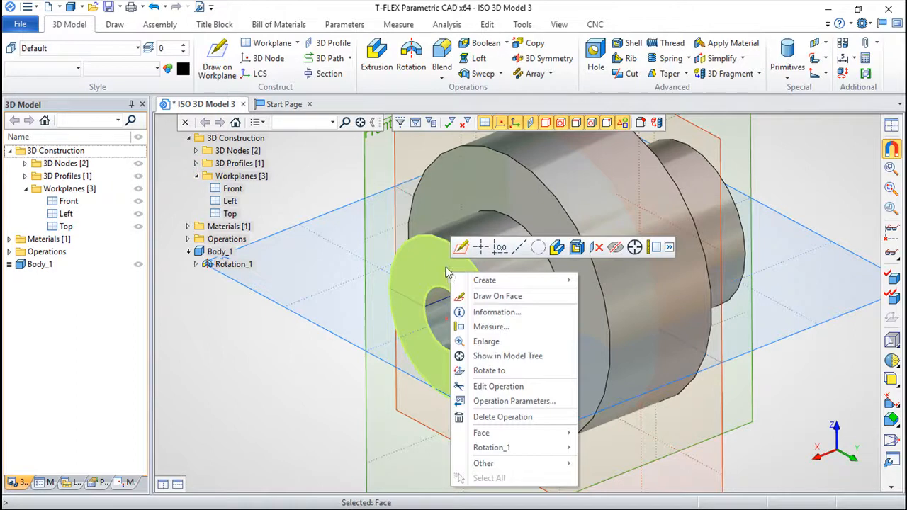
left_click(485, 297)
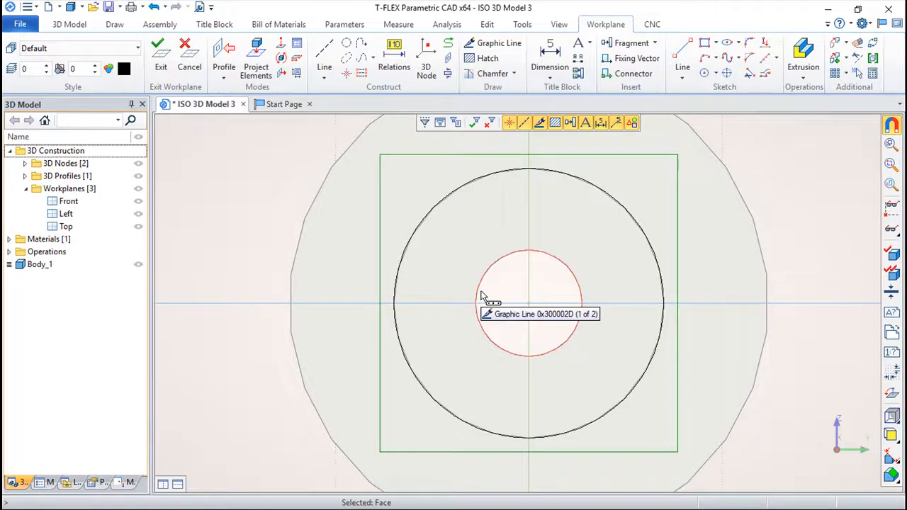
left_click(325, 60)
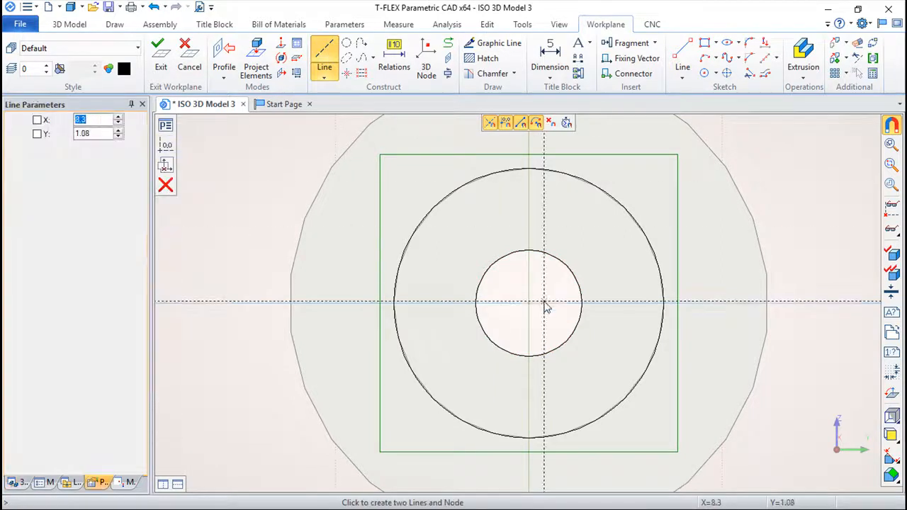
left_click(506, 167)
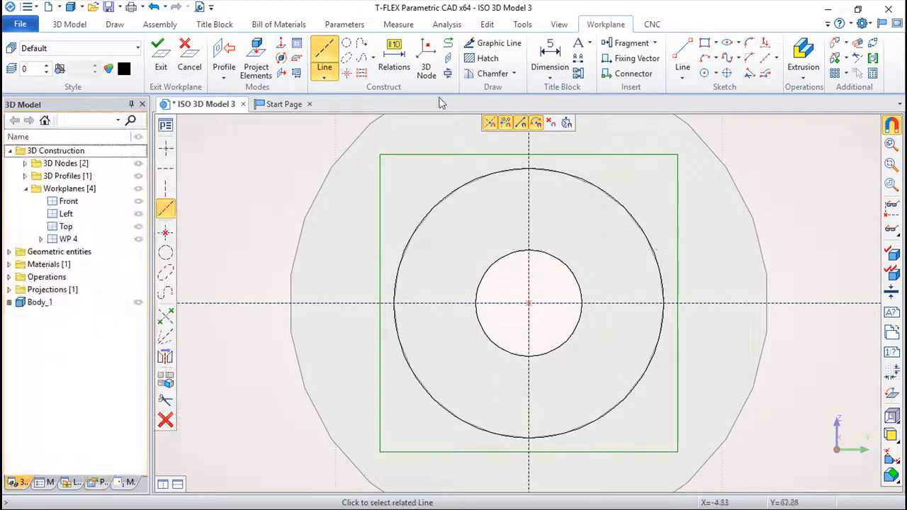
Step: Construct a circle of about 51 radius around the centre node, between the bore and the hub's outer edge
left_click(346, 43)
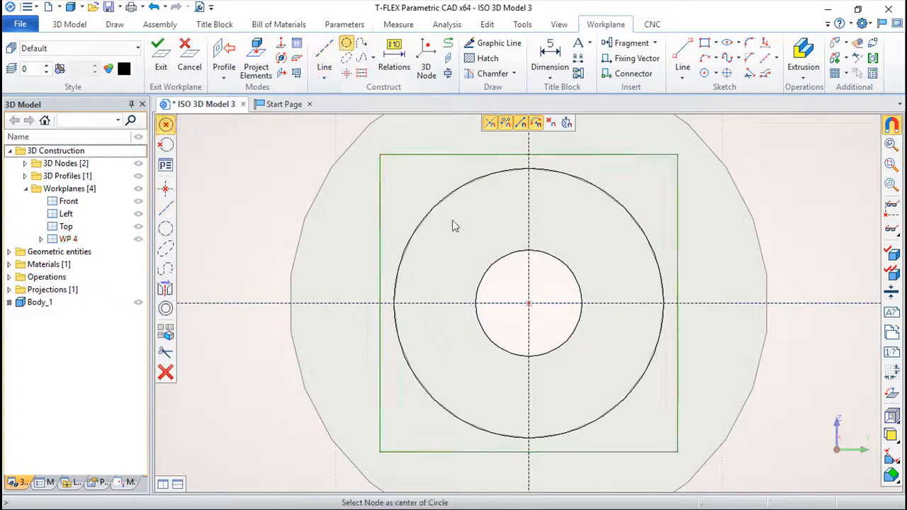
left_click(529, 304)
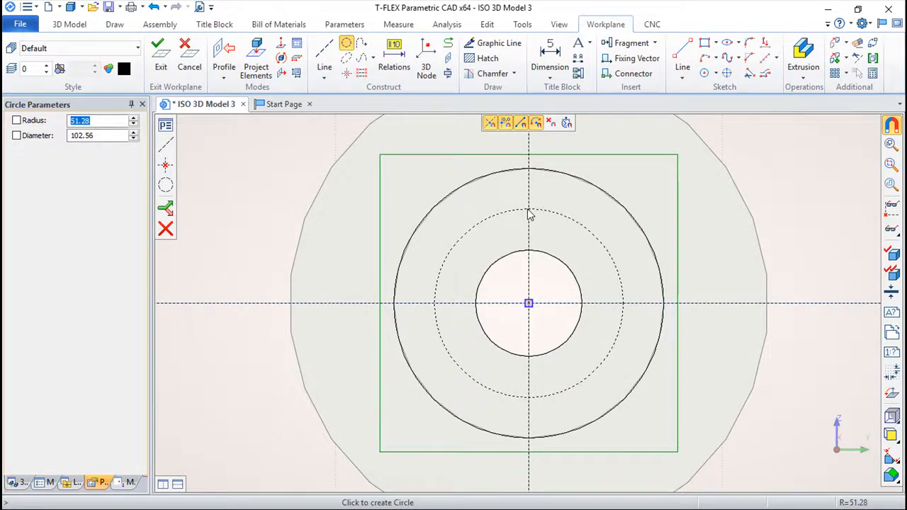
left_click(530, 214)
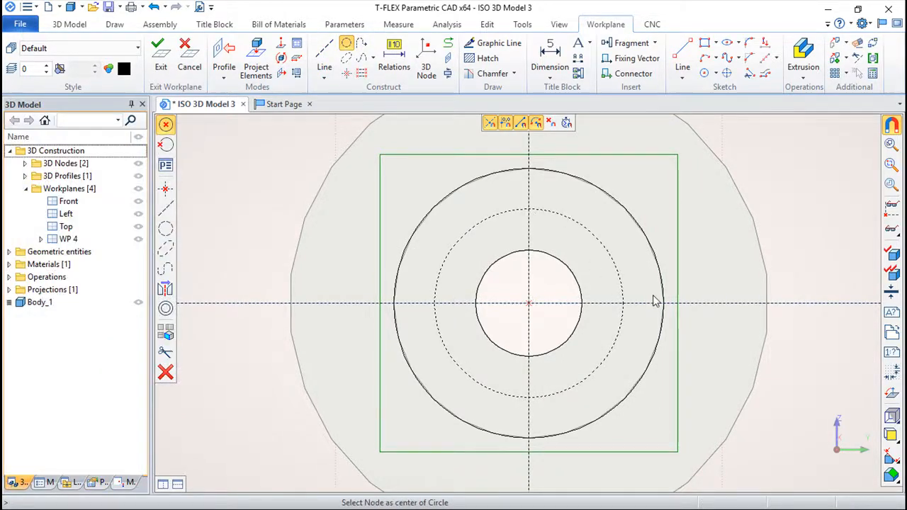
Step: Construct two small circles of about 10 radius where the pitch circle crosses the vertical construction line, above and below the bore
left_click(529, 210)
left_click(533, 228)
left_click(530, 398)
left_click(543, 411)
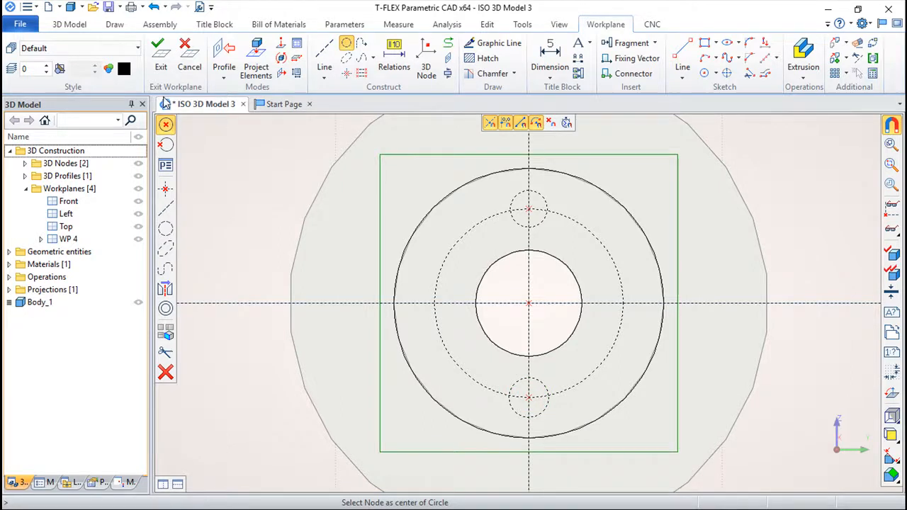
Step: Trace both small construction circles with continuous graphic lines and finish the drawing on the end face
left_click(497, 43)
left_click(546, 195)
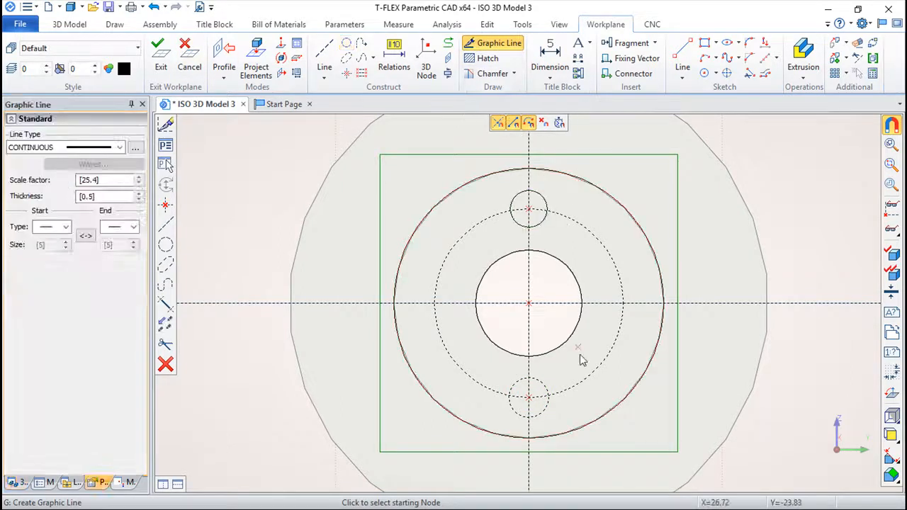
left_click(543, 413)
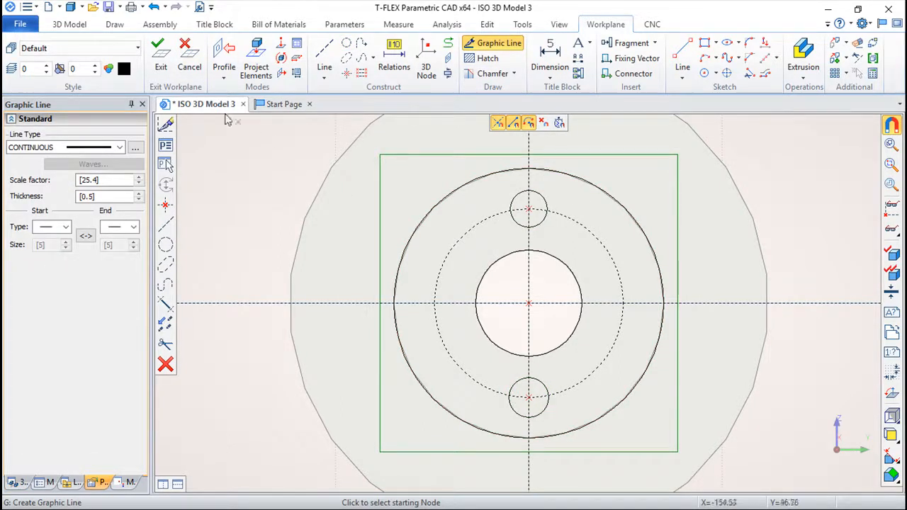
left_click(159, 55)
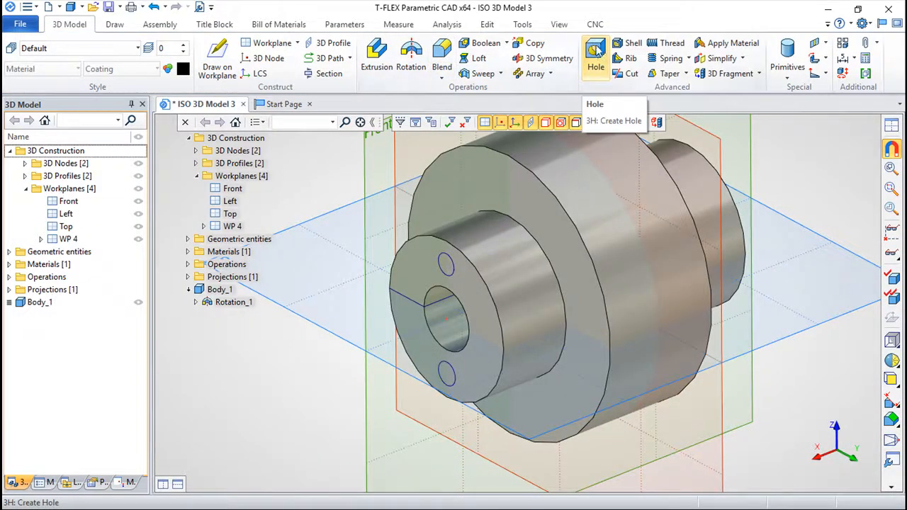
Step: Cut the two small circles through the body with a Through All extrusion
left_click(451, 272)
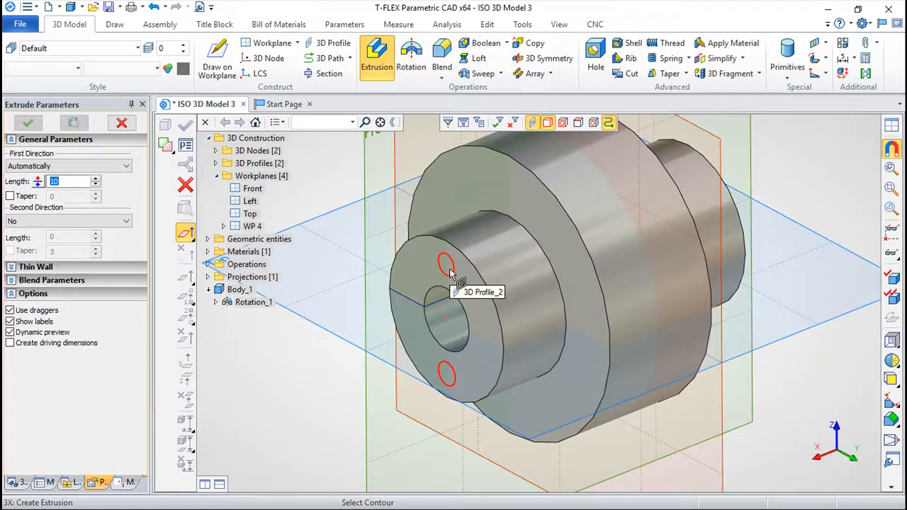
left_click(125, 168)
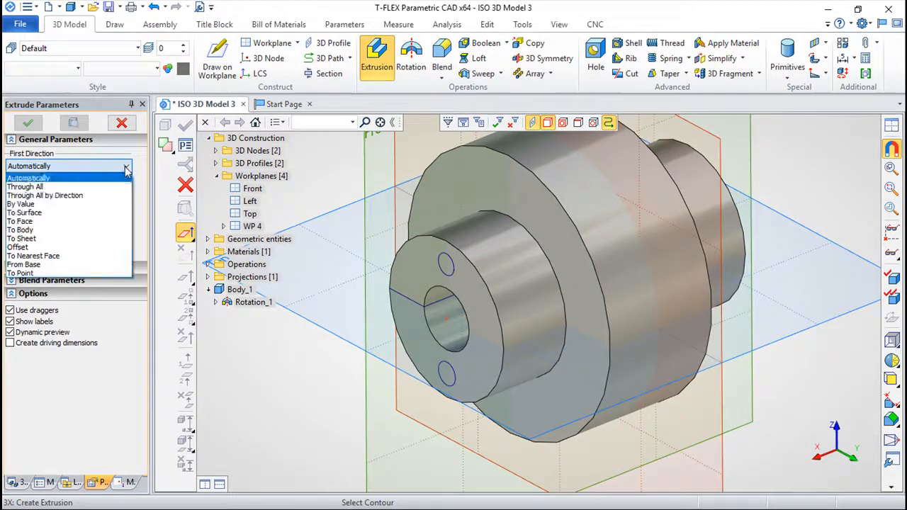
left_click(49, 187)
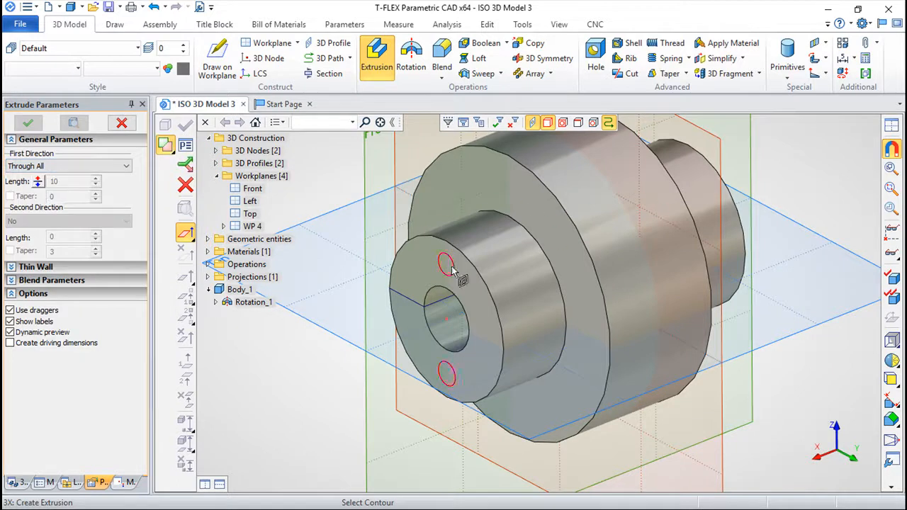
left_click(186, 125)
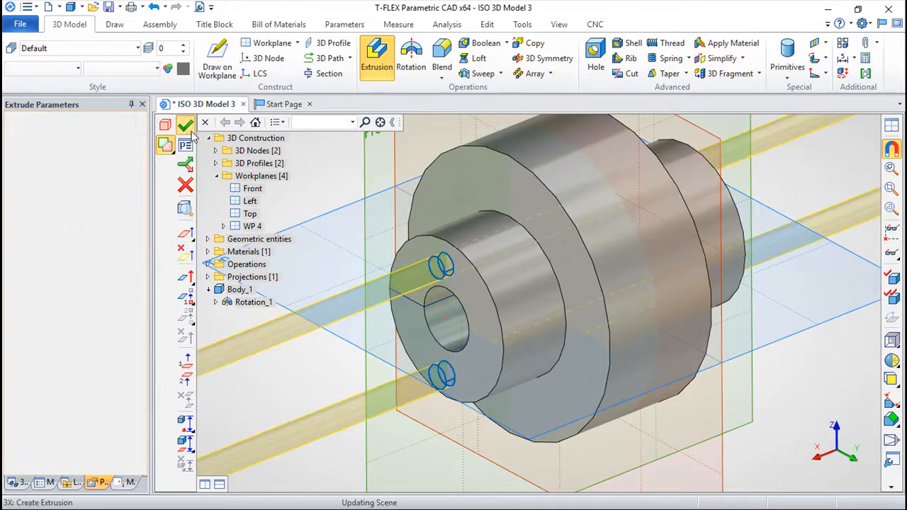
key("Escape")
Step: Reopen the end face's workplane WP 4, shrink the pitch circle so both holes sit closer to the bore, and finish the drawing
left_click_drag(341, 431, 348, 251)
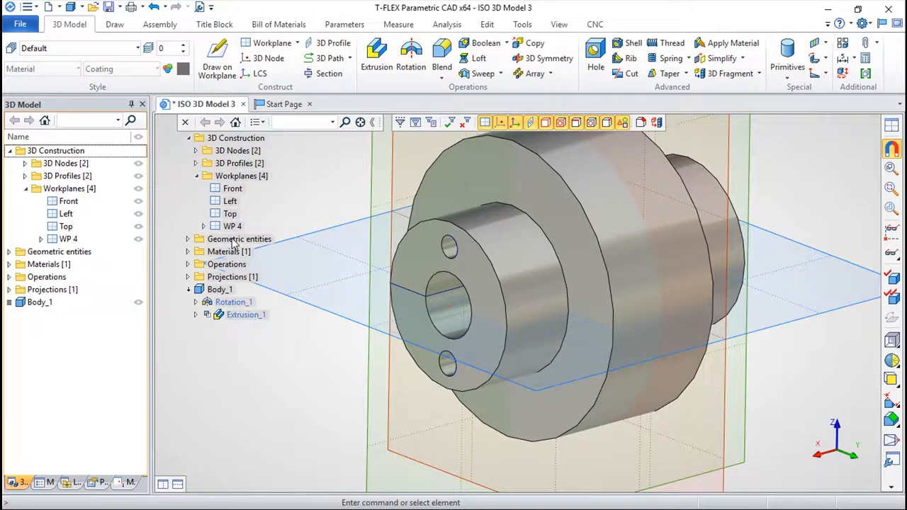
right_click(472, 269)
mouse_move(557, 463)
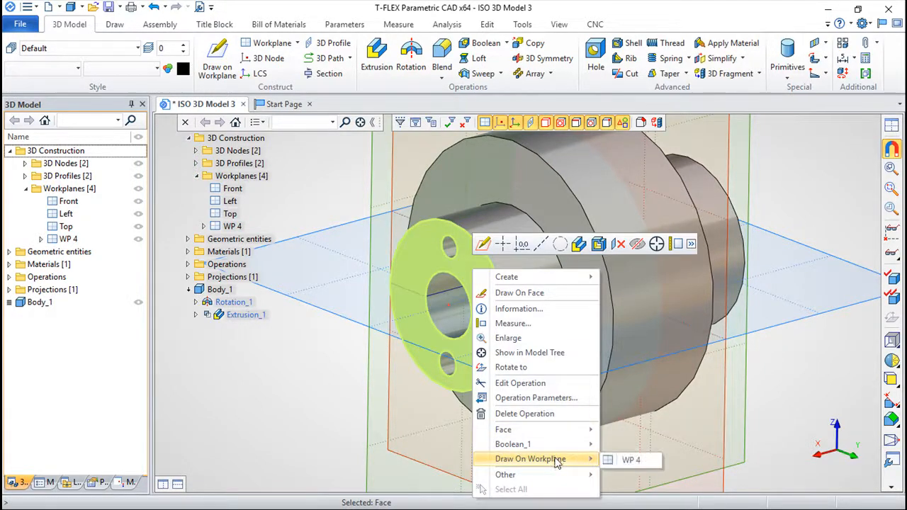
left_click(622, 460)
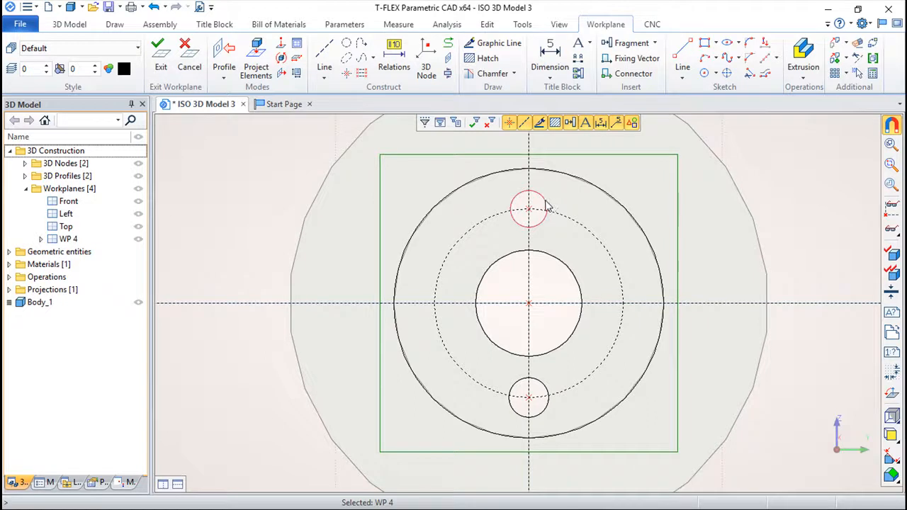
left_click(547, 205)
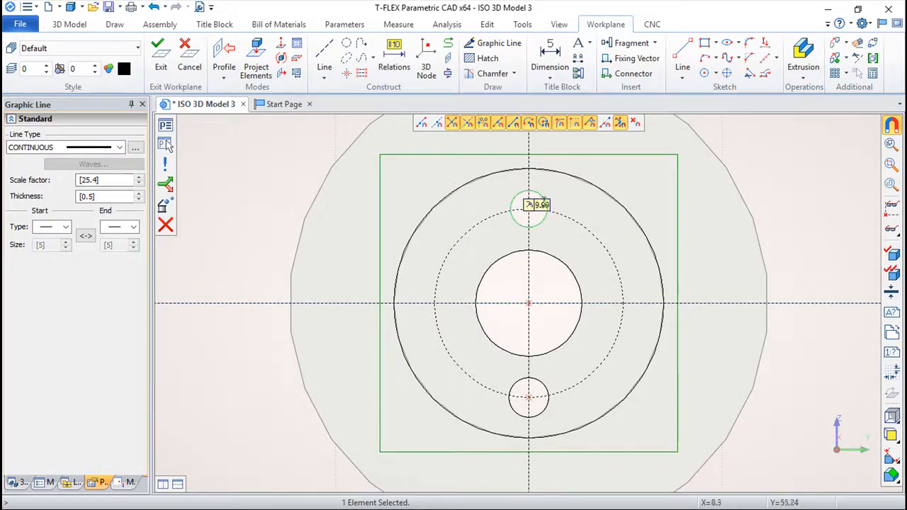
key("Escape")
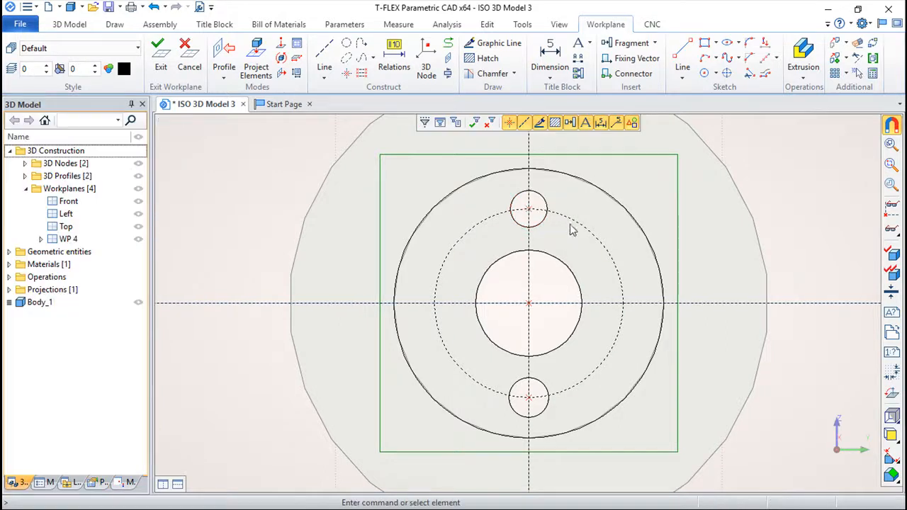
left_click_drag(571, 219, 581, 241)
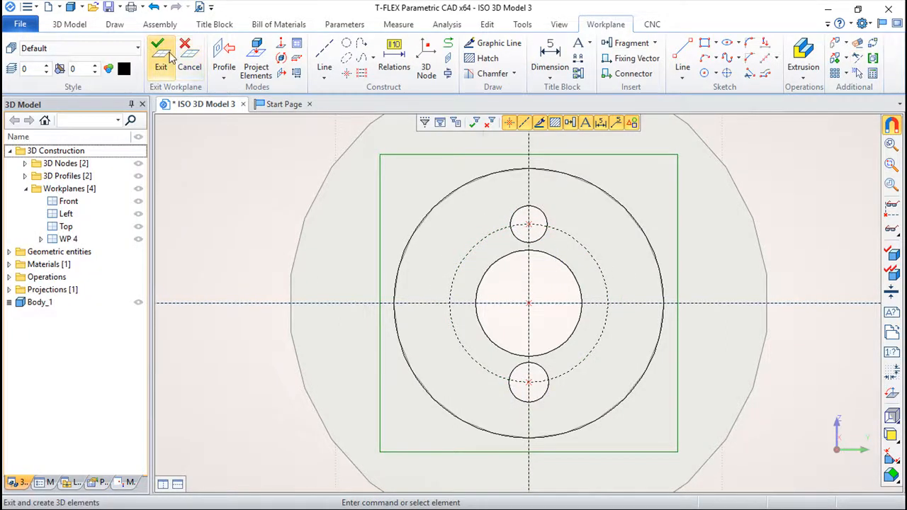
left_click(170, 57)
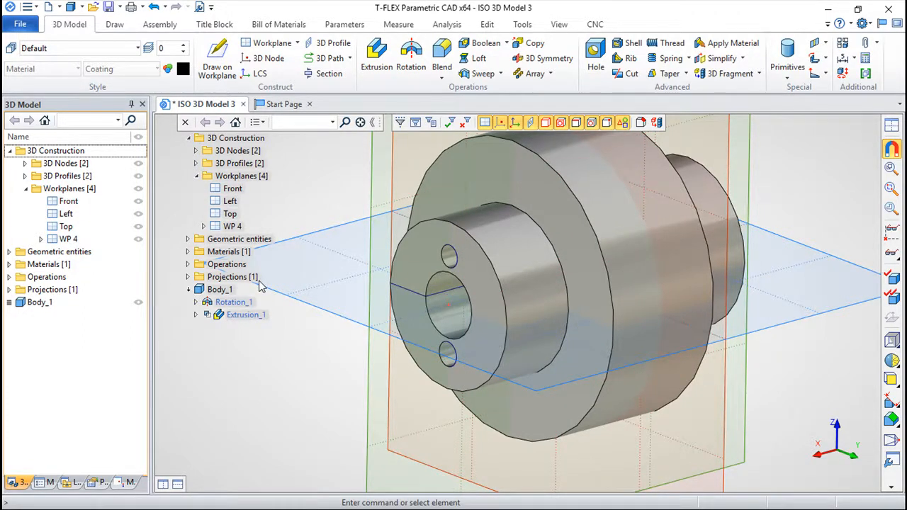
Step: Make workplane WP 4 visible in the 3D view through its workplane parameters
scroll(269, 397, "down", 1)
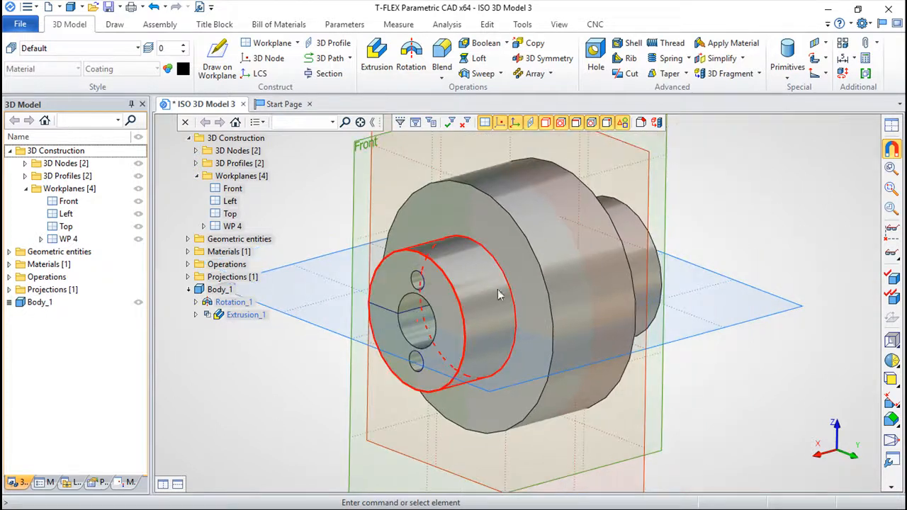
right_click(231, 232)
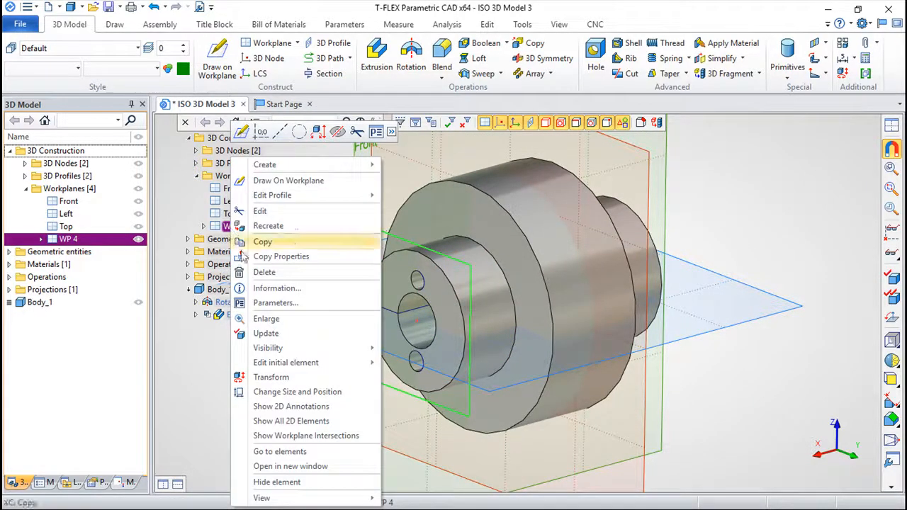
left_click(287, 304)
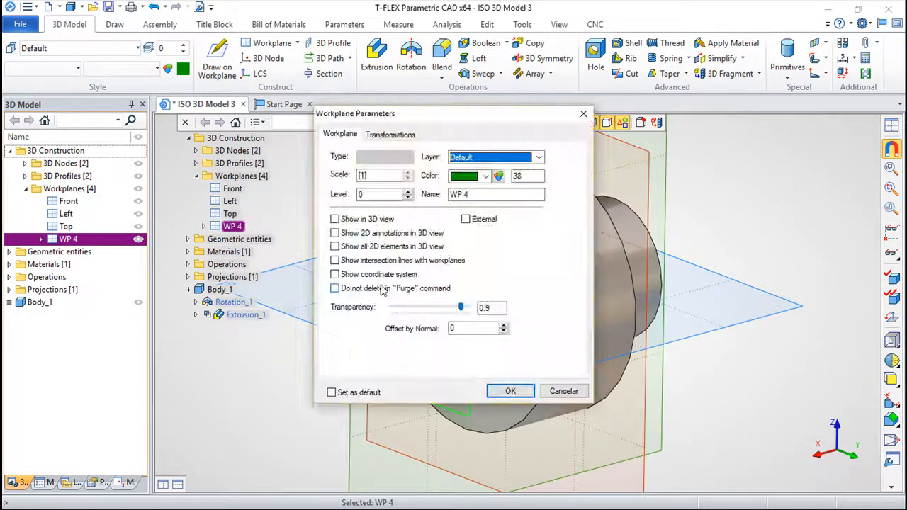
left_click(335, 219)
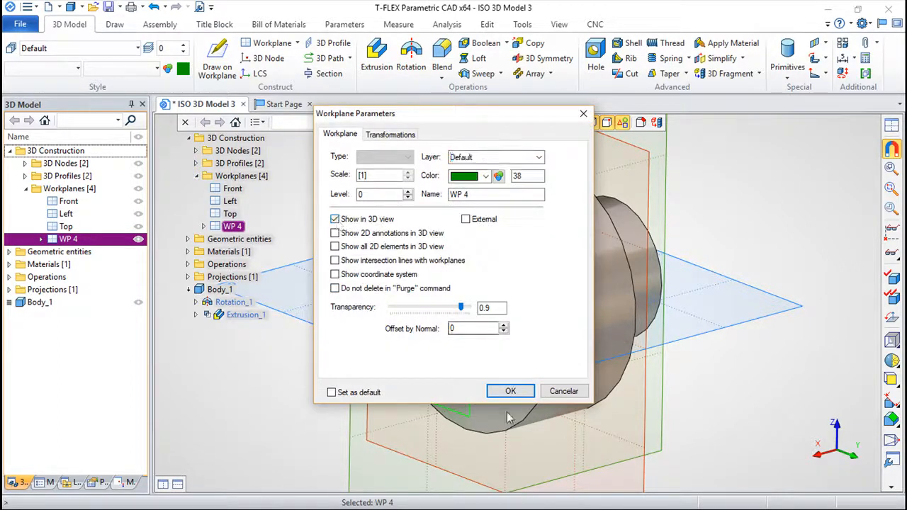
left_click(509, 391)
right_click_drag(702, 402, 723, 410)
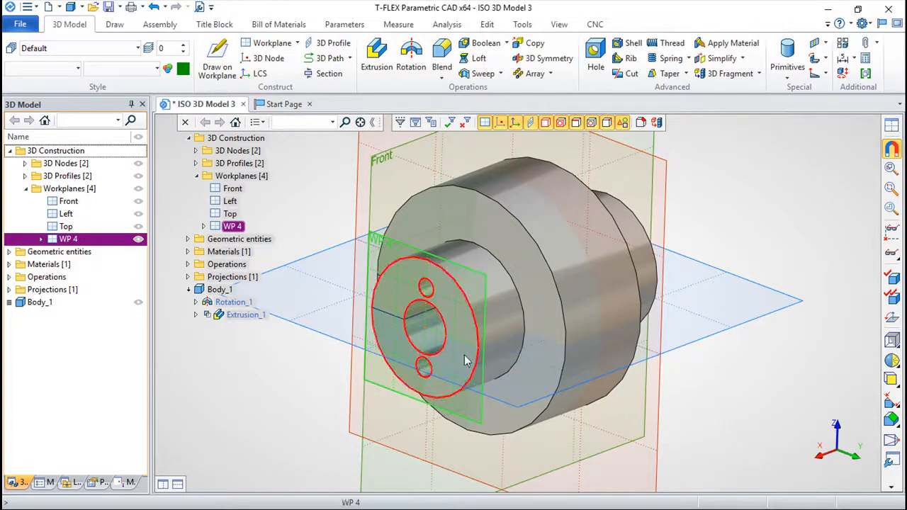
Step: Review the name setting in workplane WP 4's parameters and leave them without saving changes
right_click(231, 228)
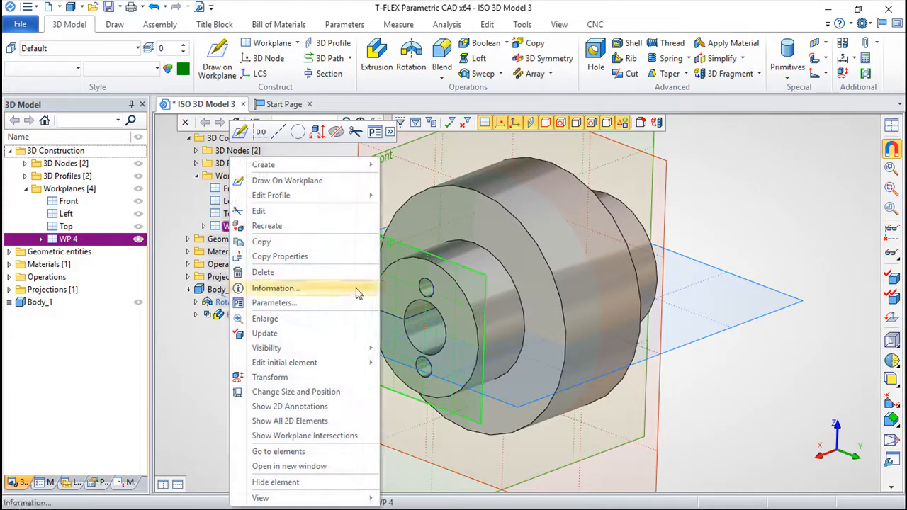
left_click(276, 303)
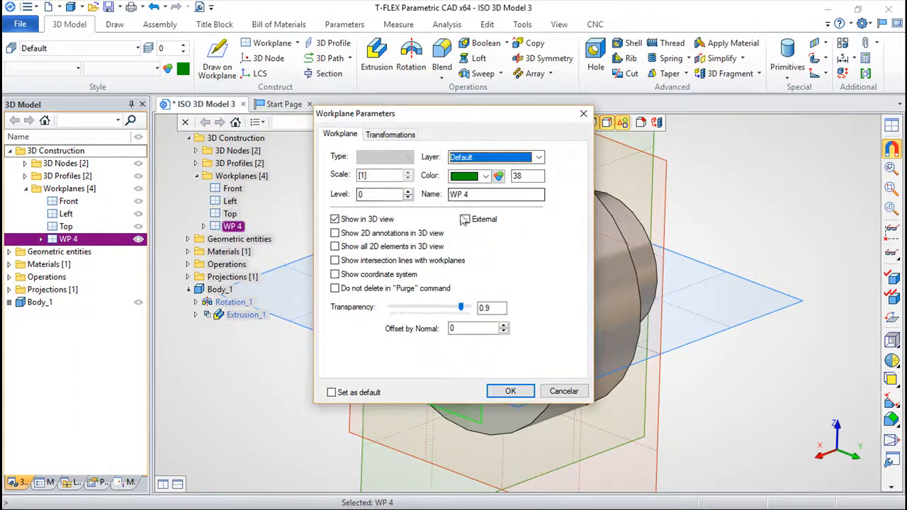
left_click_drag(486, 197, 437, 196)
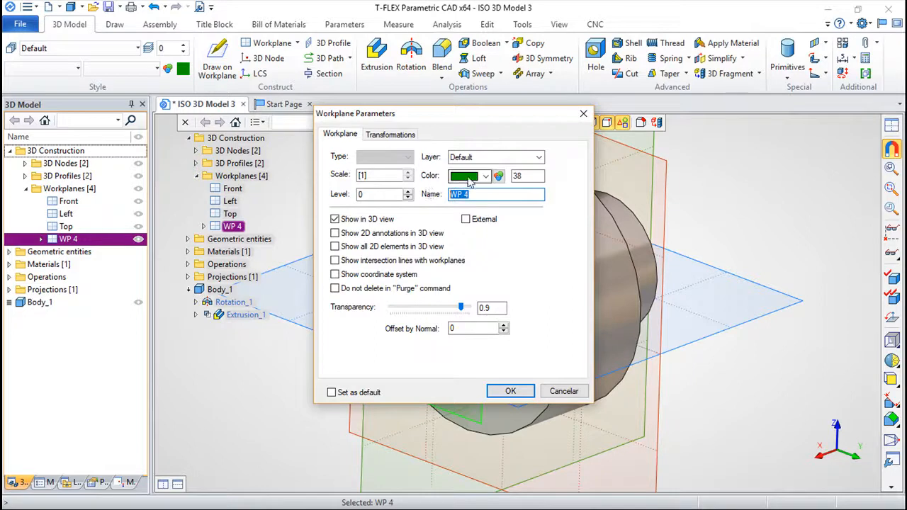
left_click(569, 394)
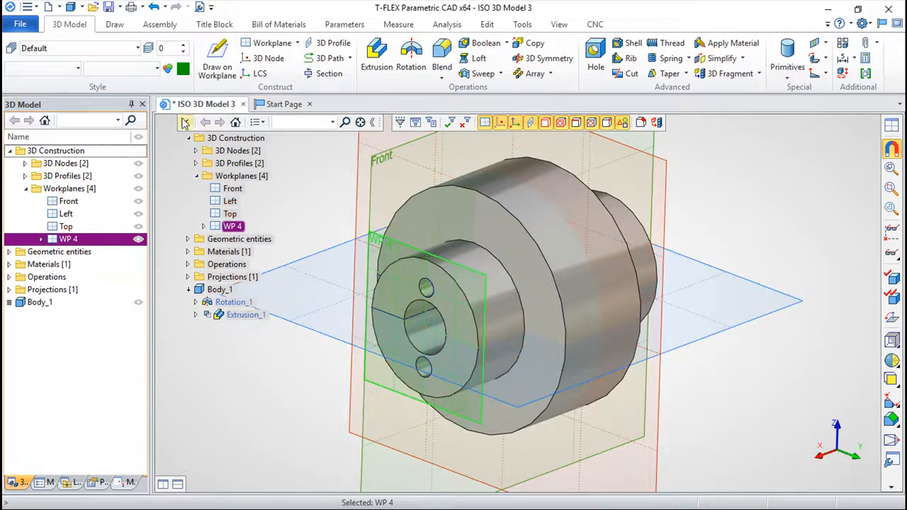
Step: Close the model tree overlaid on the 3D view
left_click(185, 123)
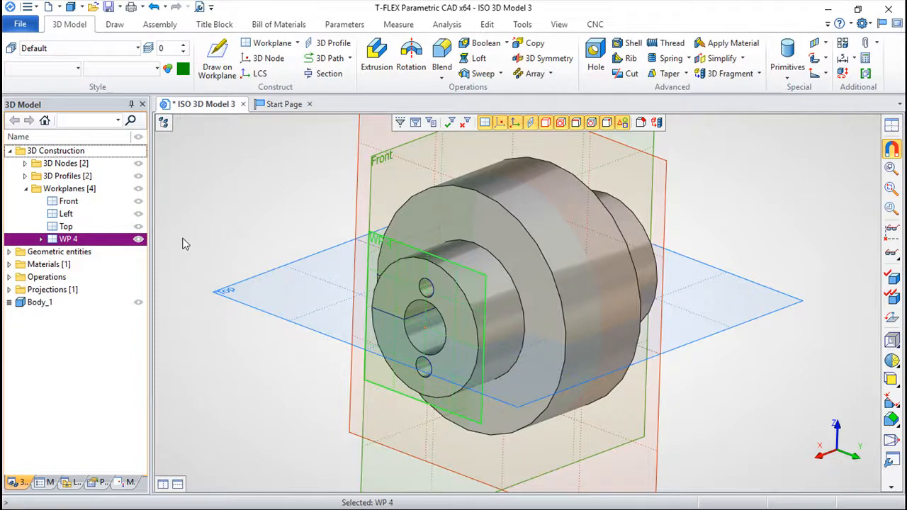
scroll(745, 368, "down", 3)
left_click_drag(330, 361, 334, 367)
left_click_drag(728, 419, 752, 417)
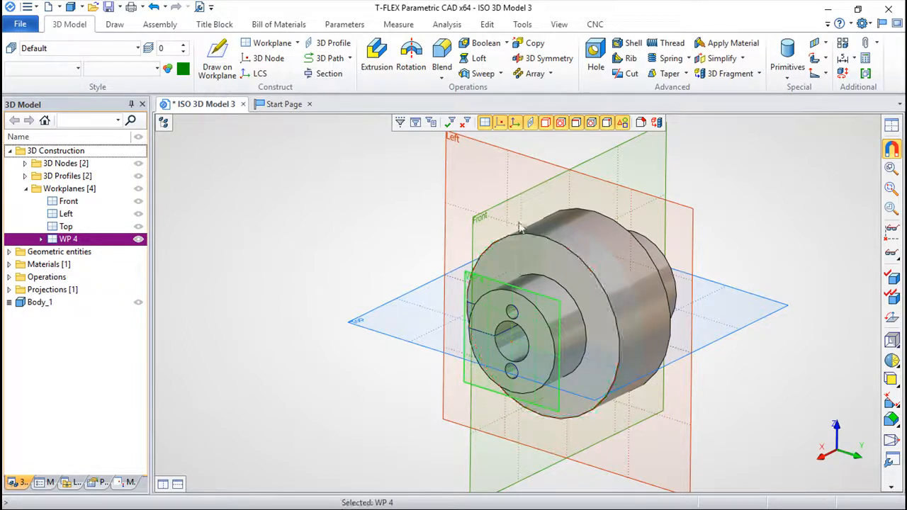
middle_click_drag(755, 267, 723, 244)
scroll(684, 248, "up", 3)
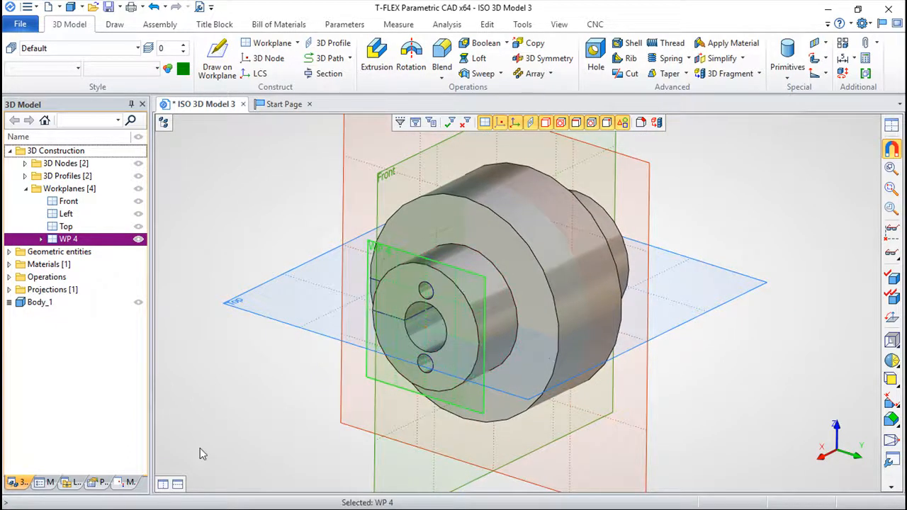
Step: Split the window to add a 2D view beside the model and make the Workplane-type pages visible in it
left_click(163, 486)
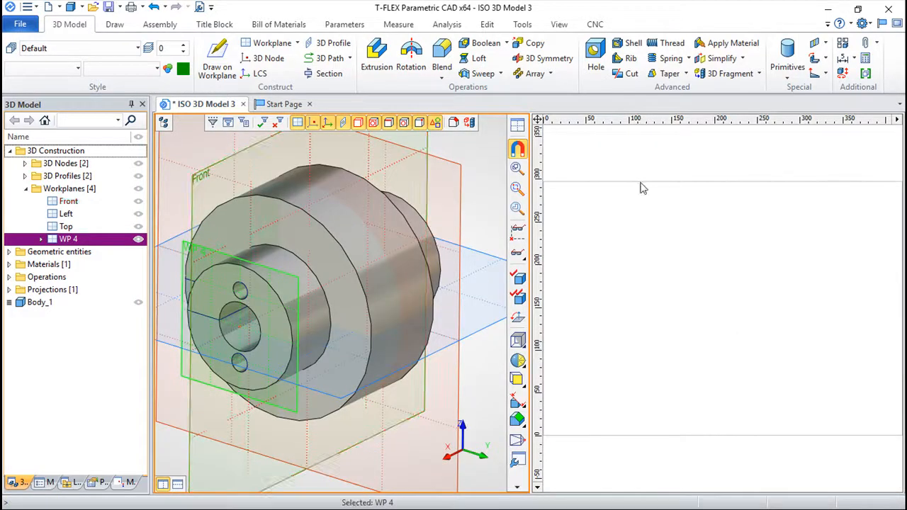
left_click(738, 155)
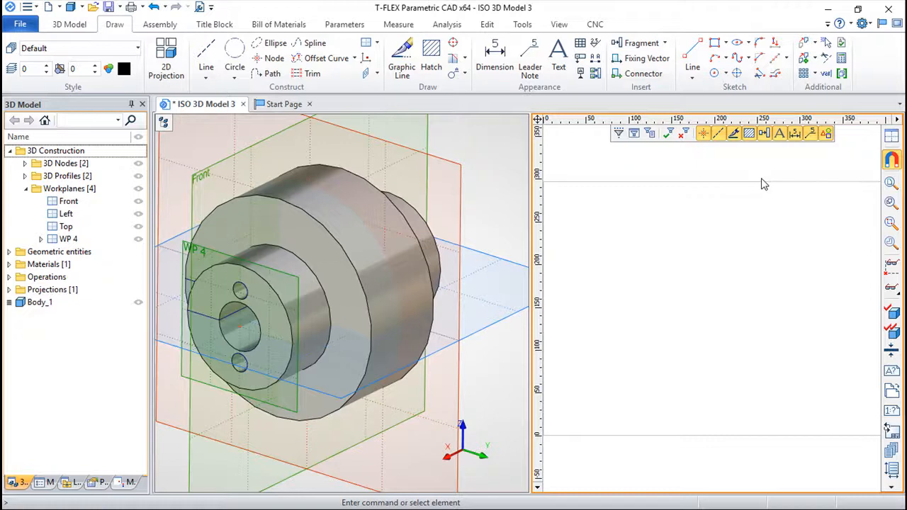
type("pg")
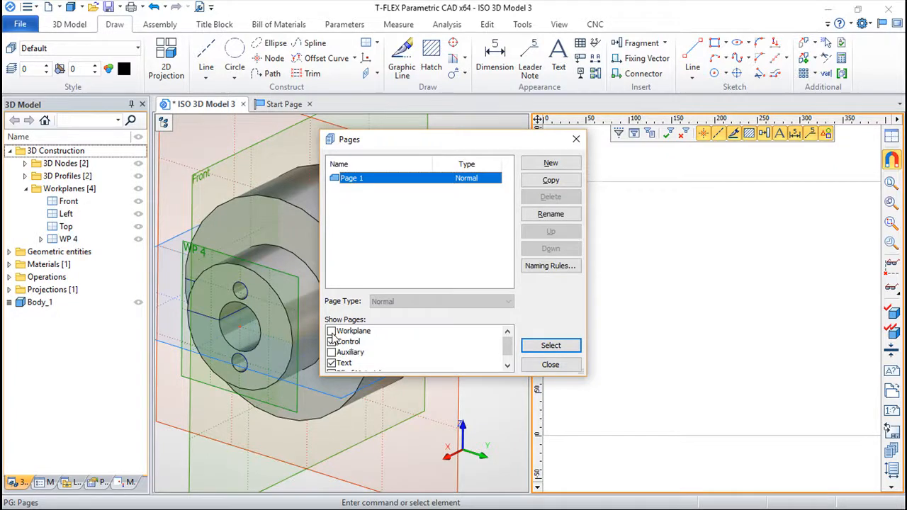
left_click(332, 331)
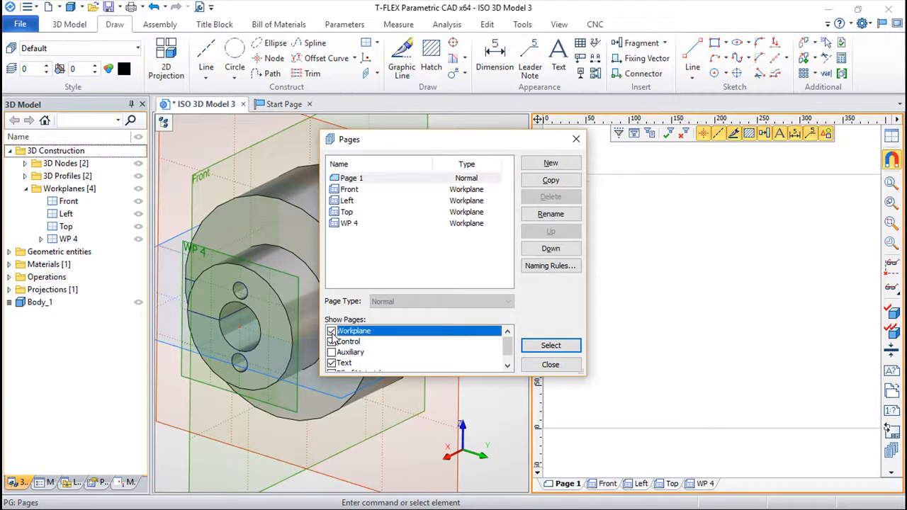
left_click(563, 366)
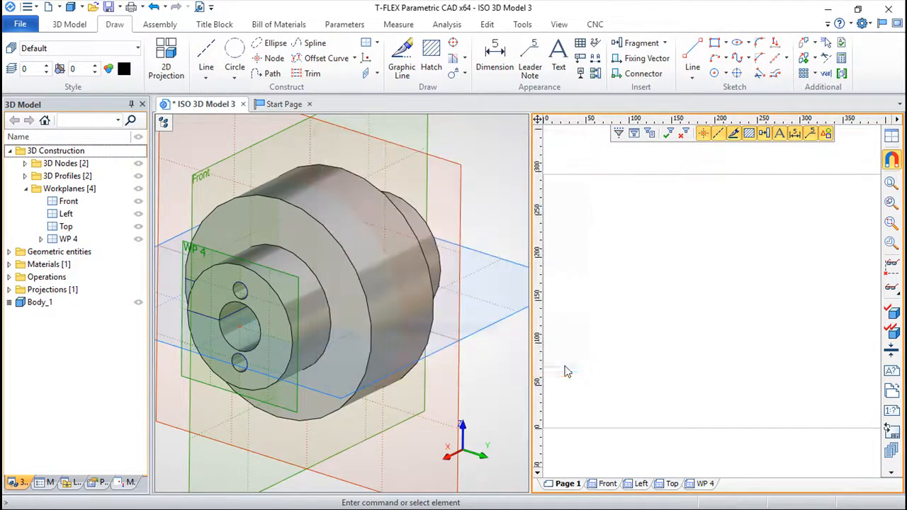
Step: Examine the 2D contents of the Front, Left, Top and WP 4 workplane pages in turn
left_click(605, 487)
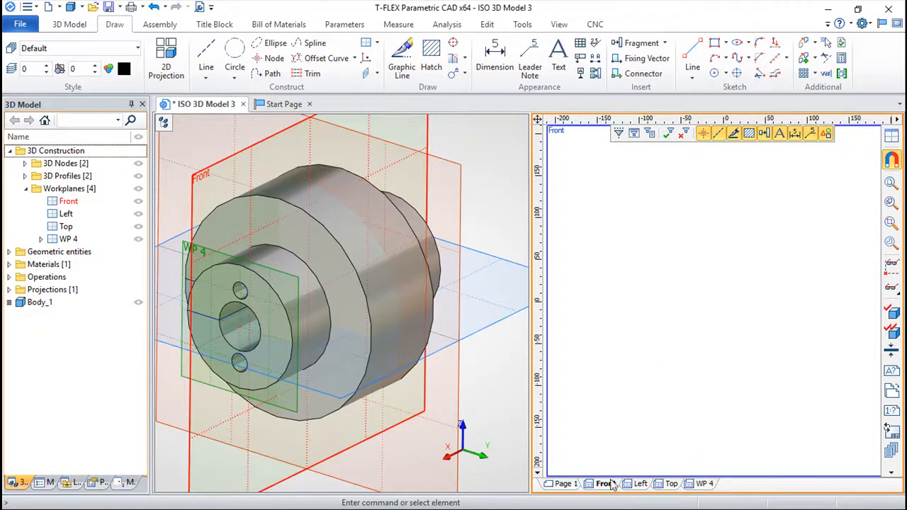
left_click(640, 485)
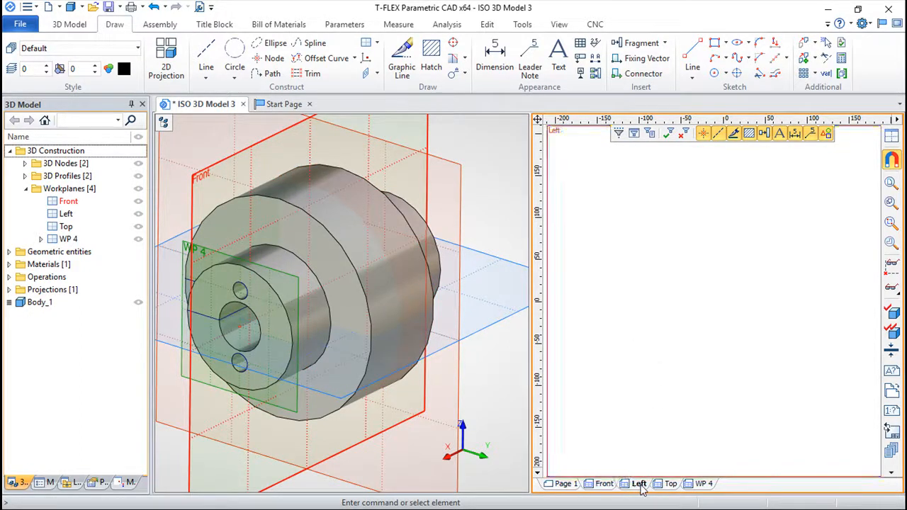
left_click(671, 484)
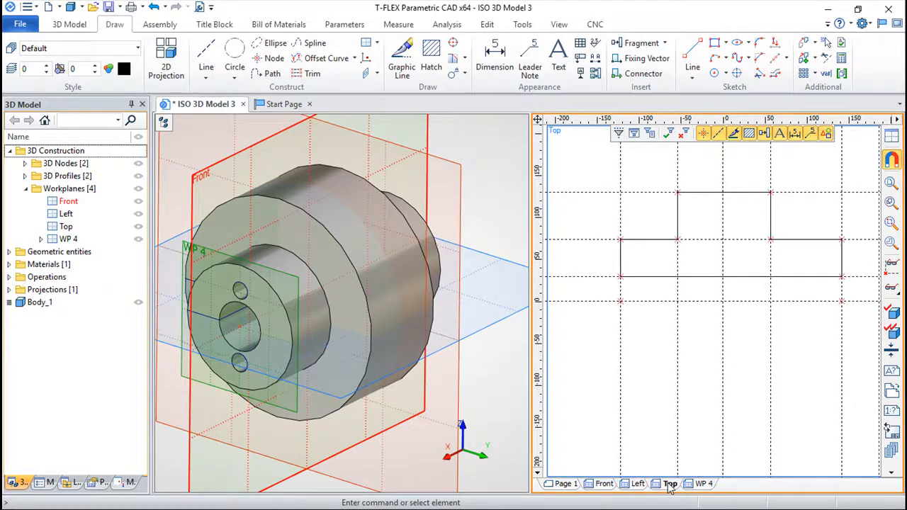
left_click(704, 484)
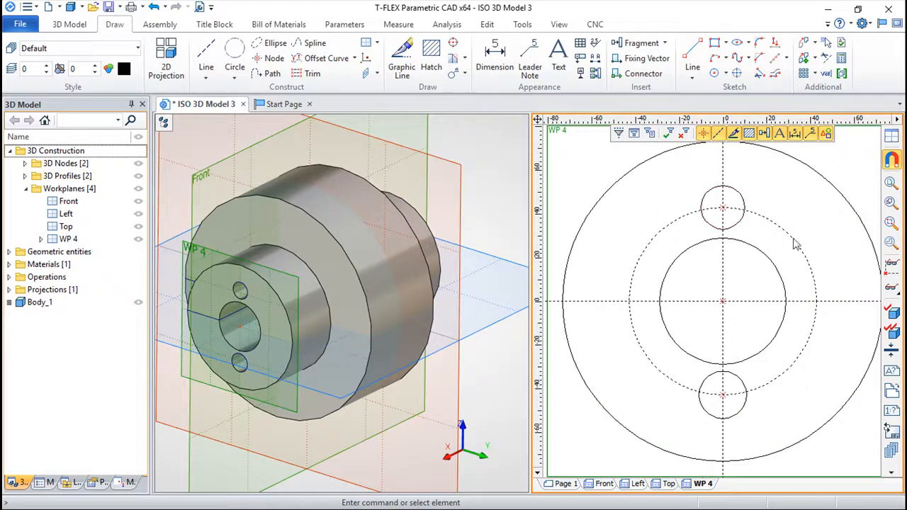
Step: Shorten both hub ends by moving the vertical construction lines of the inverted-T profile on the Top page
left_click(667, 484)
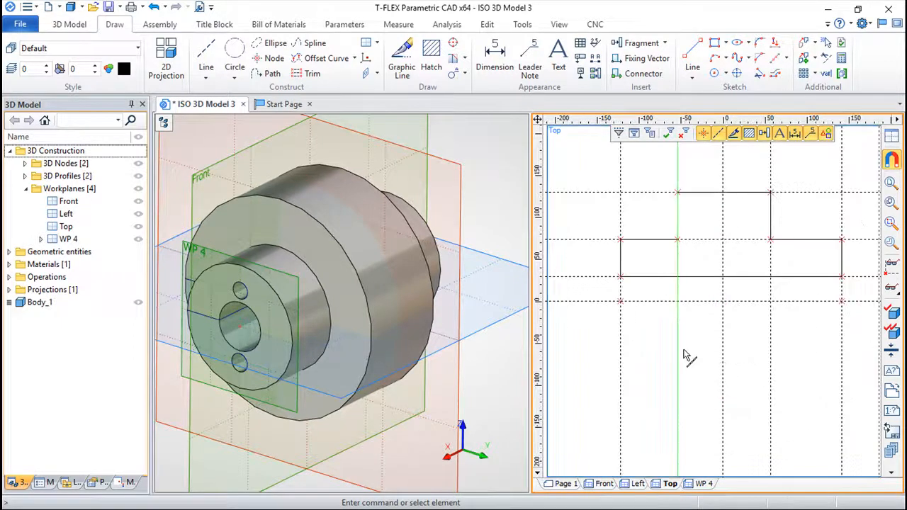
mouse_move(759, 334)
middle_mouse_down()
mouse_move(708, 356)
mouse_move(719, 349)
middle_mouse_up()
left_click_drag(803, 356, 778, 356)
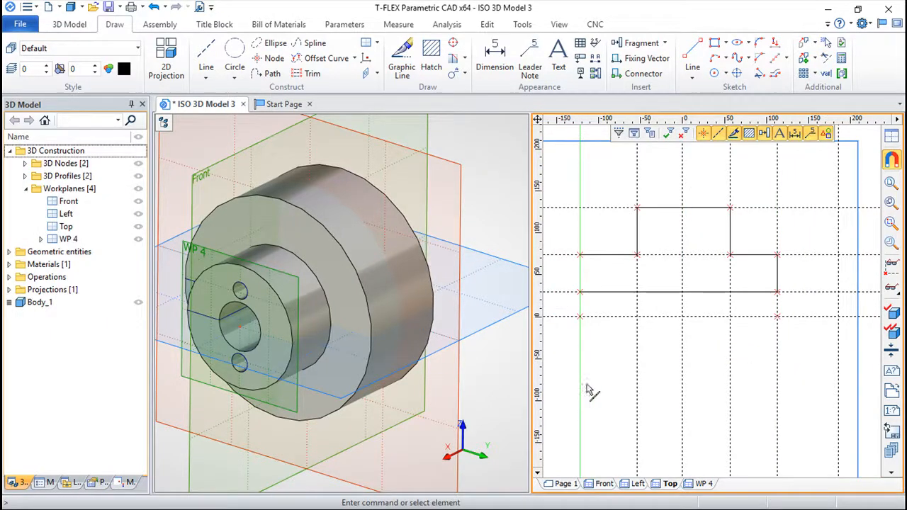
middle_click_drag(584, 390, 610, 391)
left_click_drag(601, 392, 625, 387)
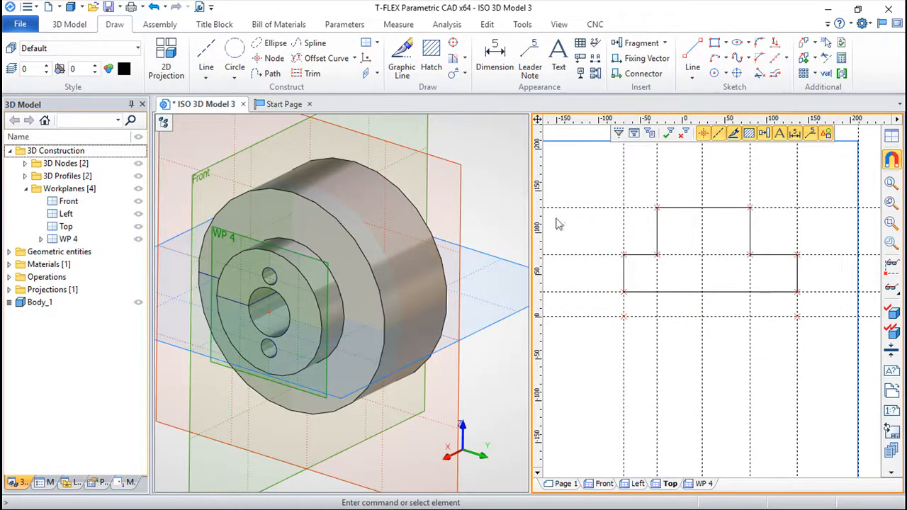
Step: Widen the central flange by moving the profile's right shoulder construction line outward by about 24
left_click_drag(486, 375, 361, 367)
left_click(799, 360)
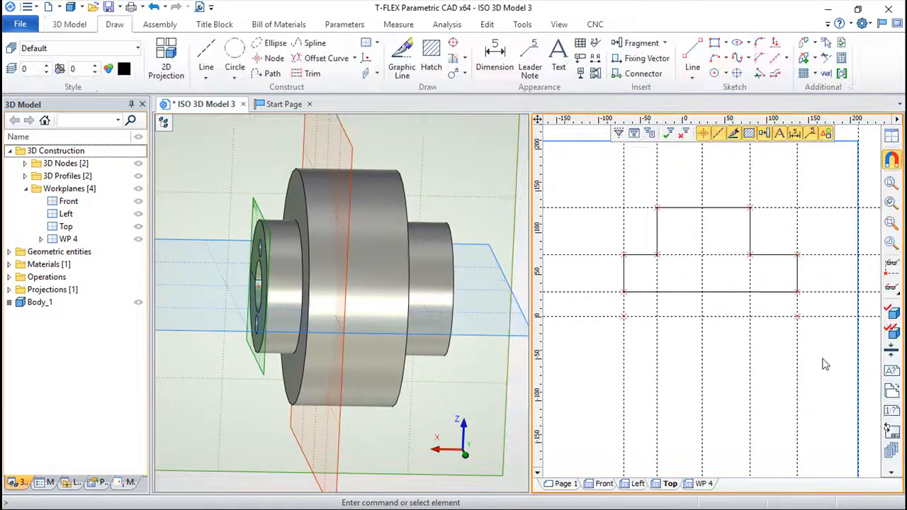
left_click_drag(752, 364, 772, 366)
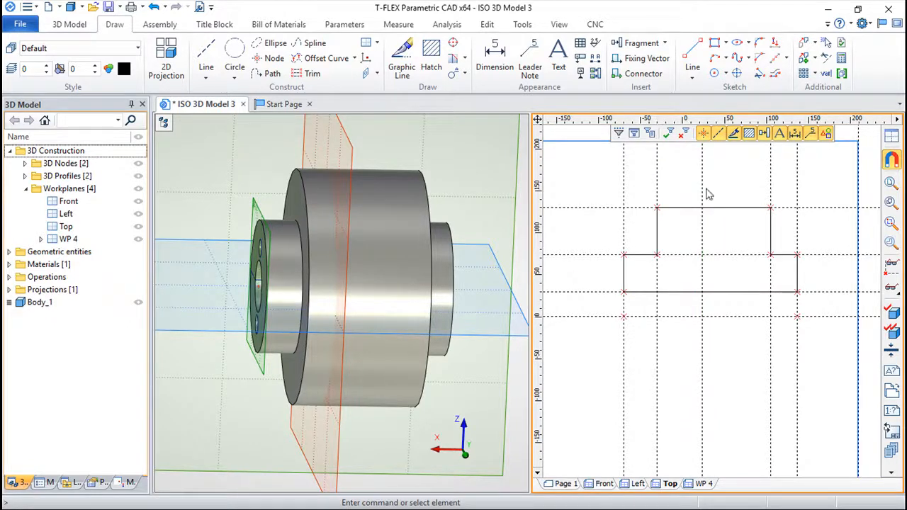
Step: Collapse the 2D view so that only the 3D view of the hub fills the window
left_click_drag(531, 298, 879, 301)
left_click_drag(460, 378, 524, 413)
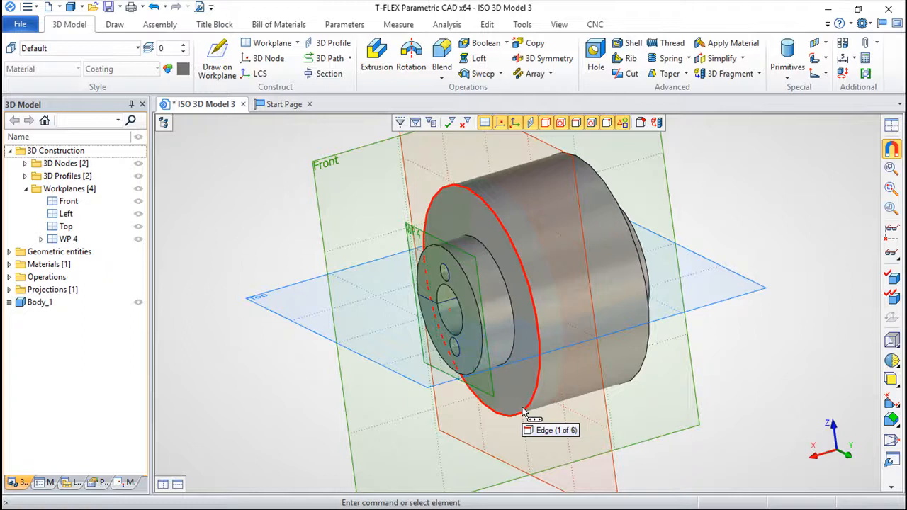
left_click_drag(762, 345, 819, 369)
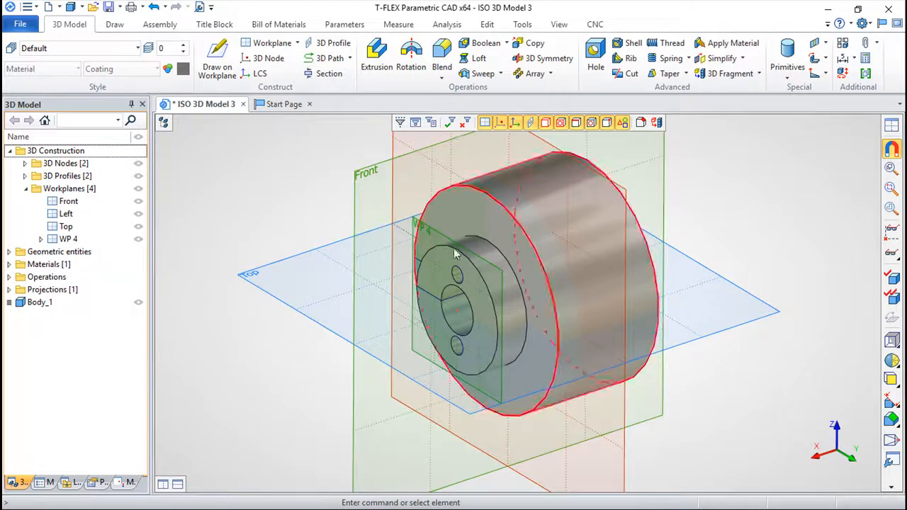
Step: Create a new ISO 3D Model document and start drawing on its Left workplane
left_click(261, 107)
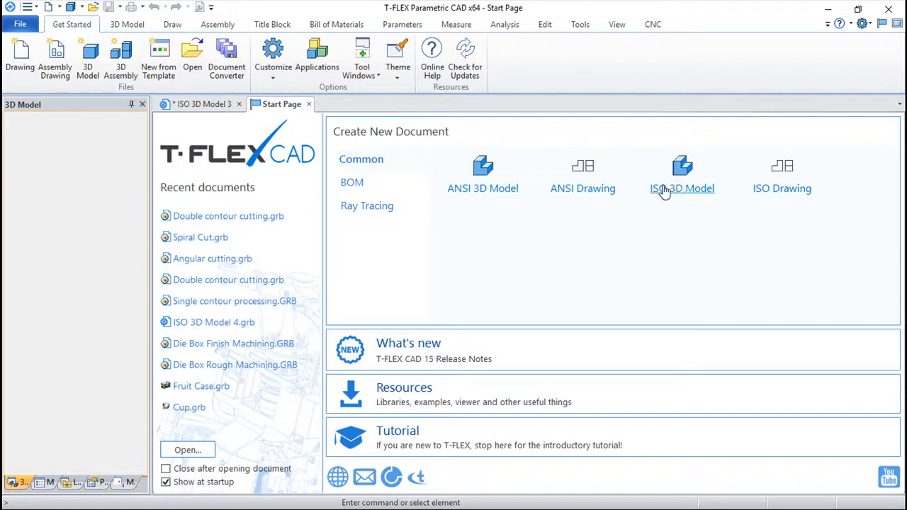
left_click(667, 190)
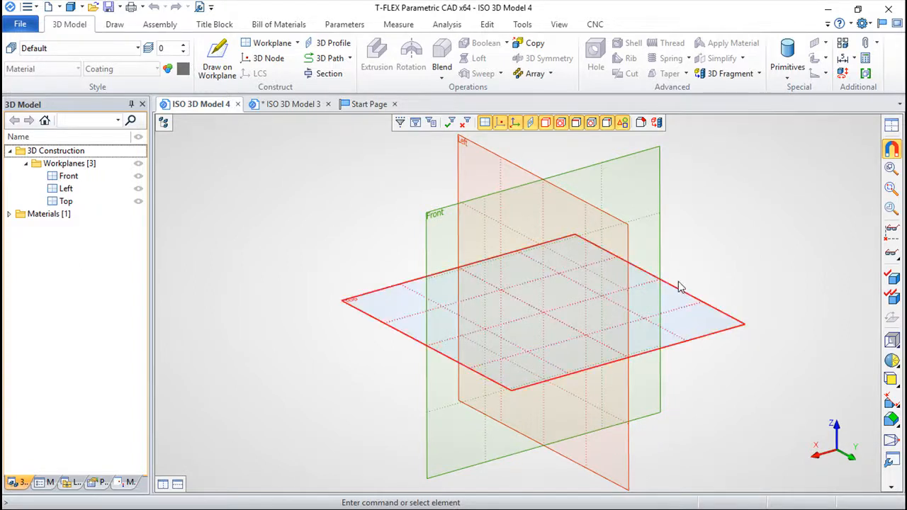
right_click(629, 258)
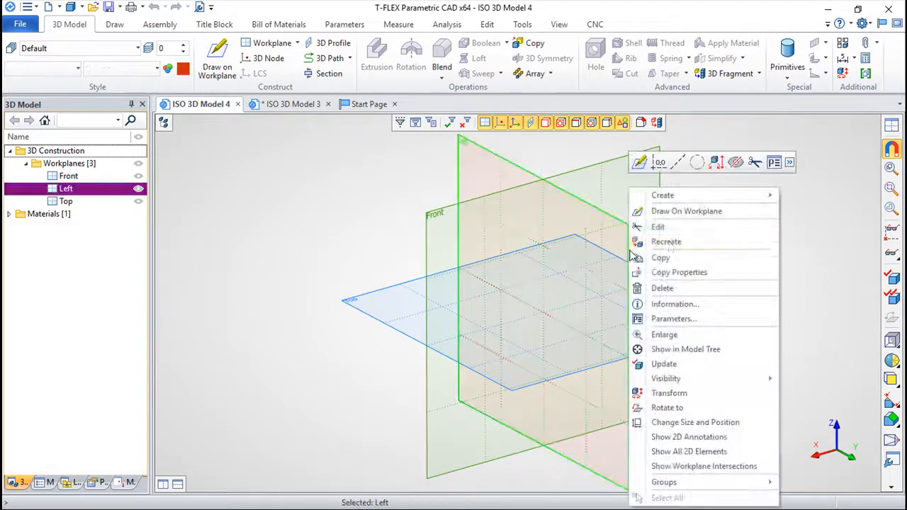
left_click(684, 211)
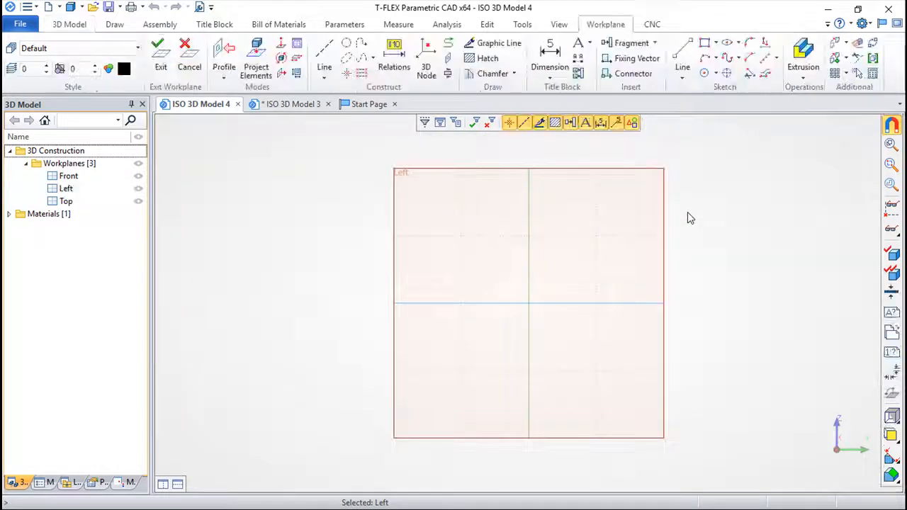
Step: Construct two crossing lines with a node at the origin (0,0) of the Left workplane
left_click(324, 55)
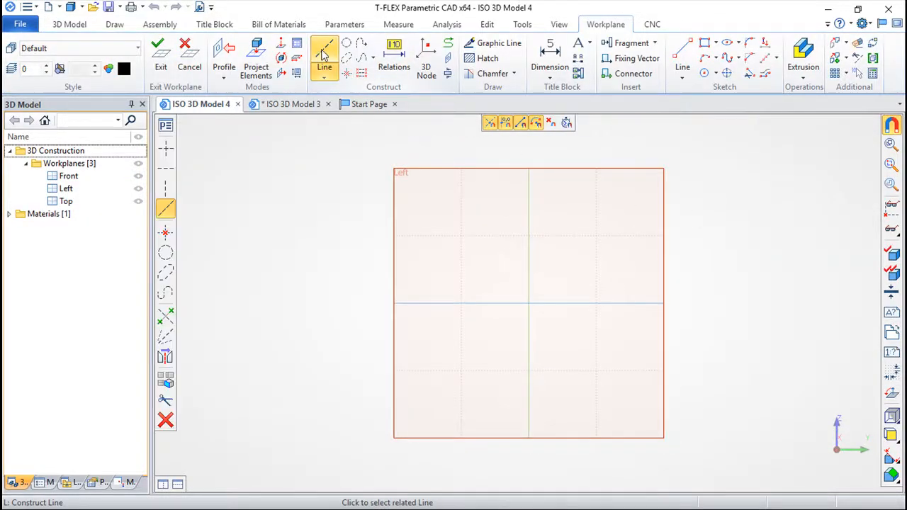
left_click(167, 170)
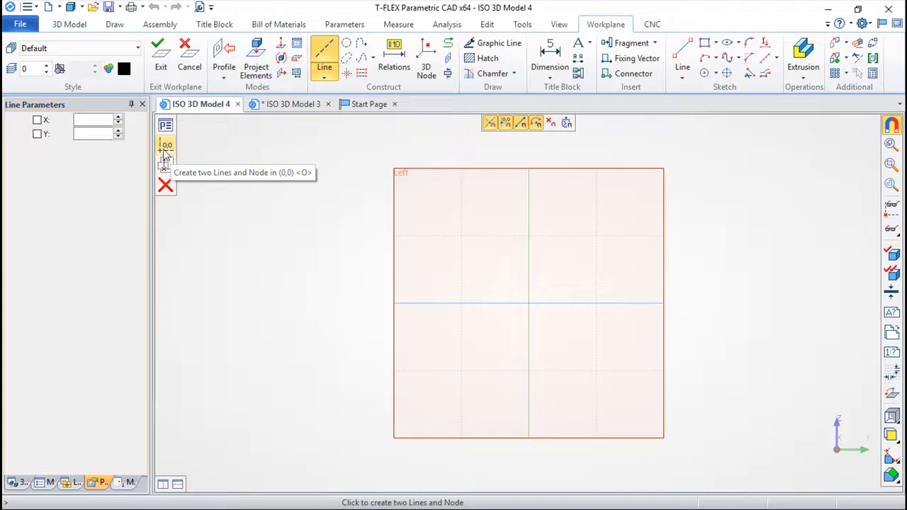
left_click(170, 156)
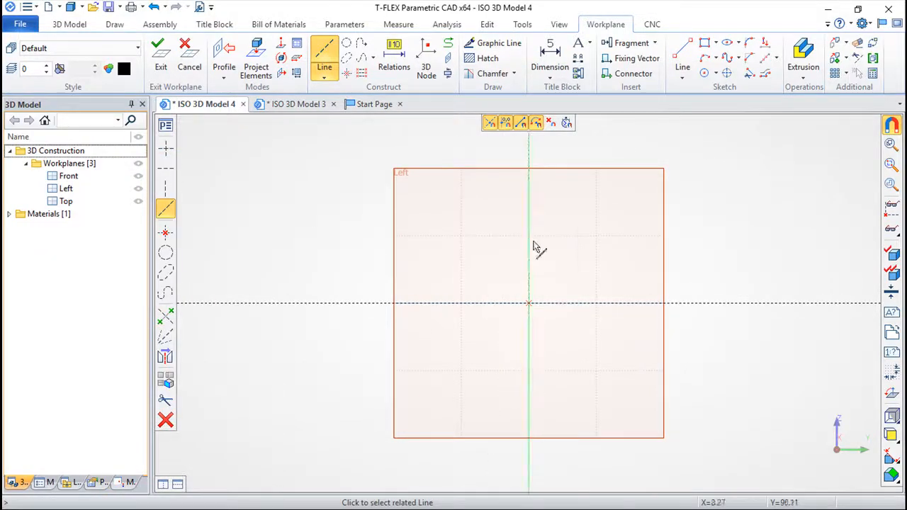
Step: Construct vertical lines parallel to the vertical axis on both sides and a horizontal line above the horizontal axis
left_click(532, 245)
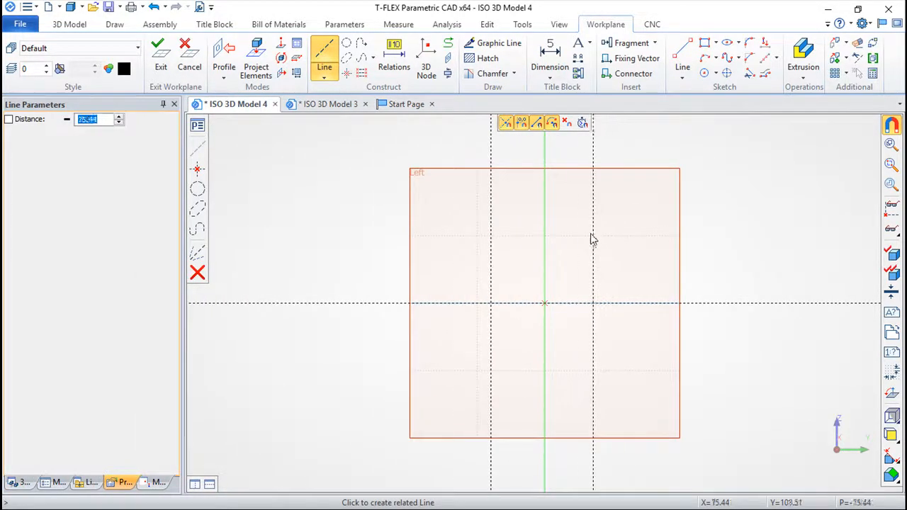
left_click(637, 245)
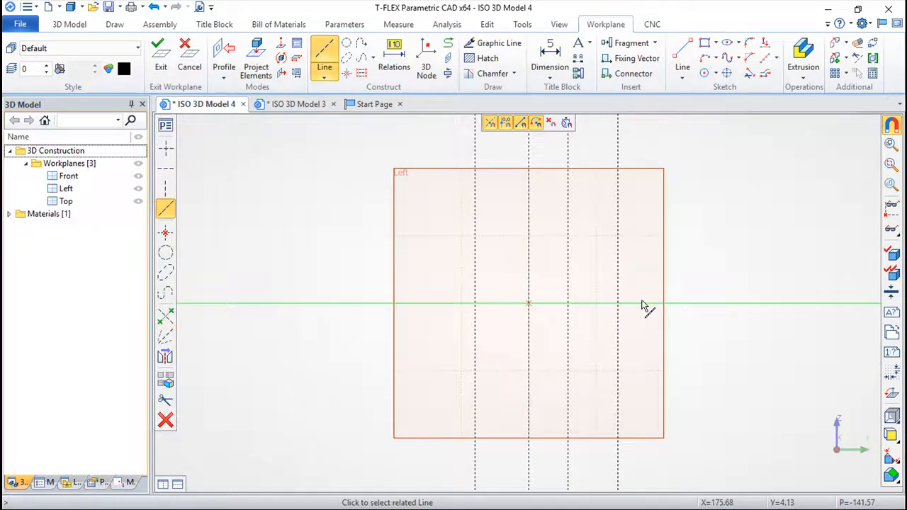
left_click(644, 305)
left_click(640, 233)
right_click(557, 355)
Step: Draw a closed four-sided profile with one sloped side using graphic lines between the construction intersections, and exit the workplane
scroll(549, 340, "up", 3)
left_click(499, 43)
left_click(511, 192)
left_click(428, 300)
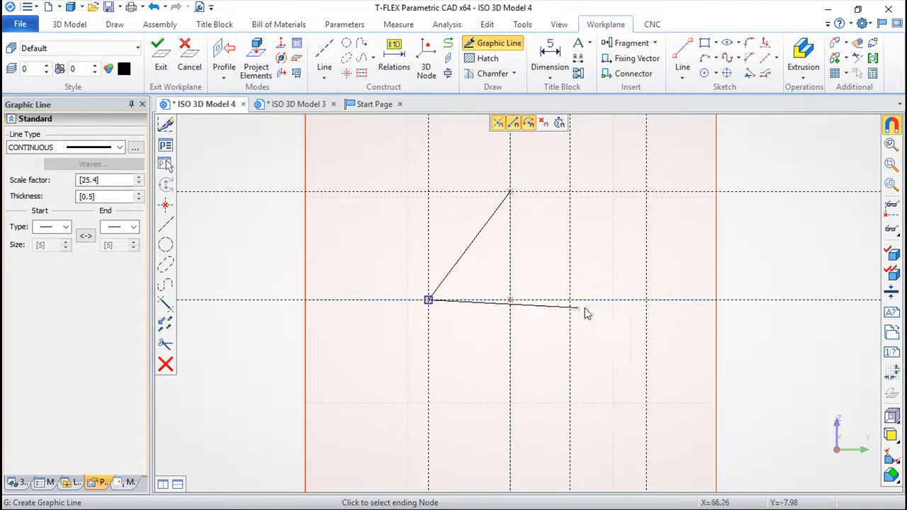
left_click(646, 300)
left_click(646, 192)
left_click(512, 192)
left_click(161, 64)
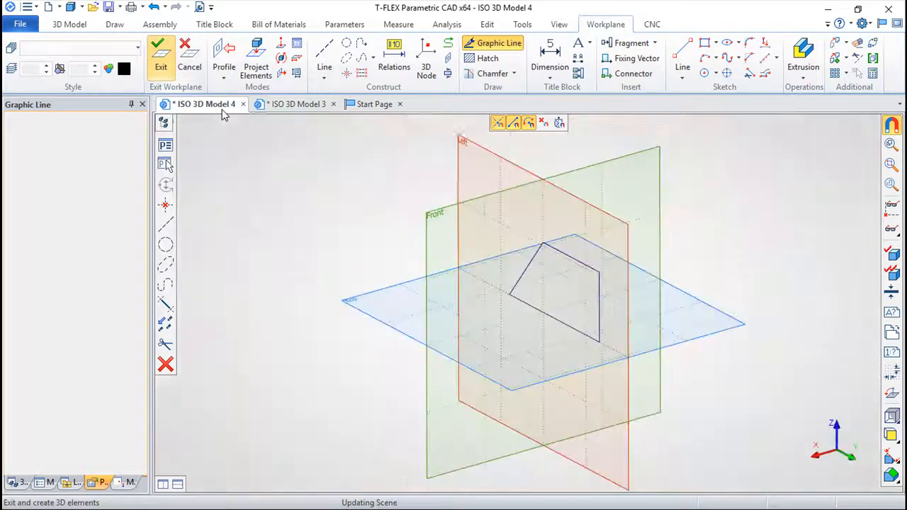
Step: Extrude the four-sided profile with a length of 50 and a symmetric second direction
left_click(376, 60)
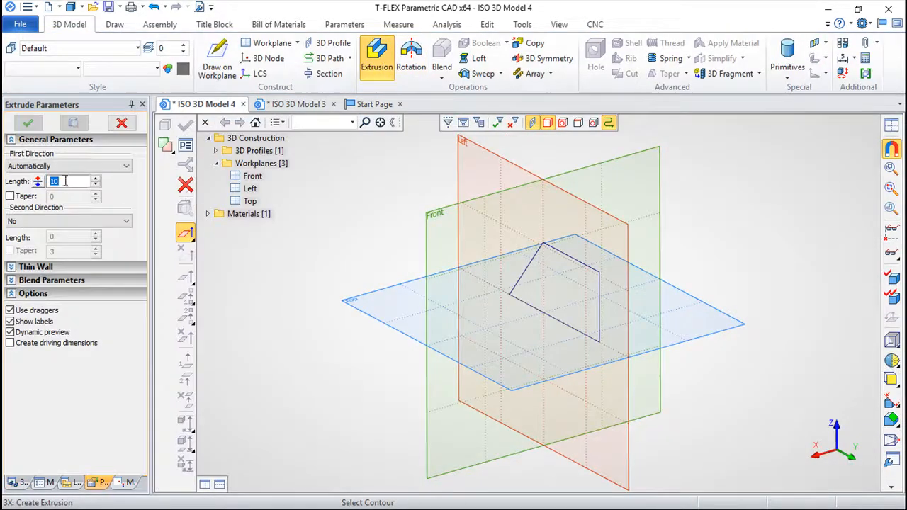
left_click_drag(68, 184, 47, 182)
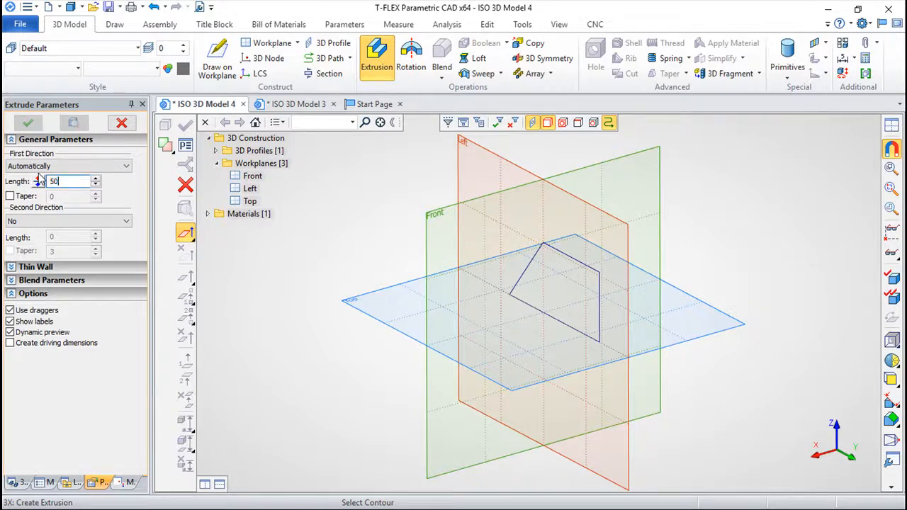
left_click(68, 221)
left_click(36, 237)
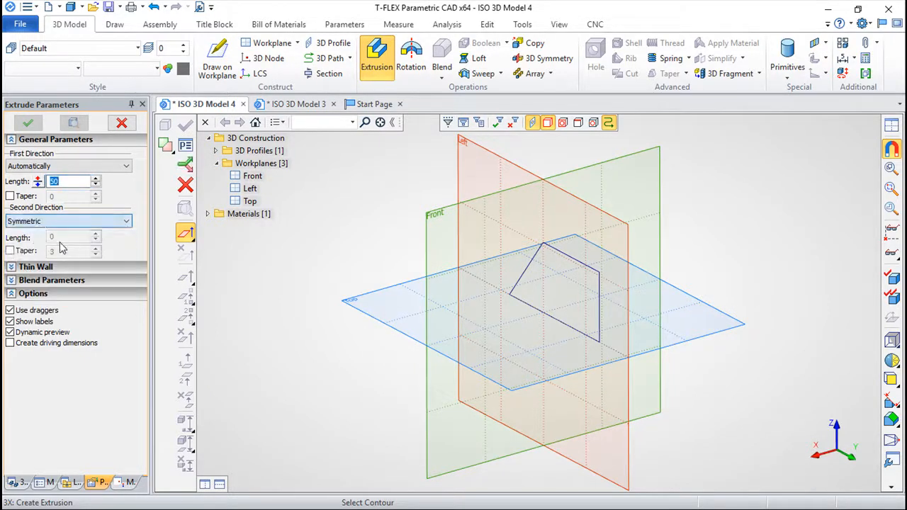
left_click(601, 285)
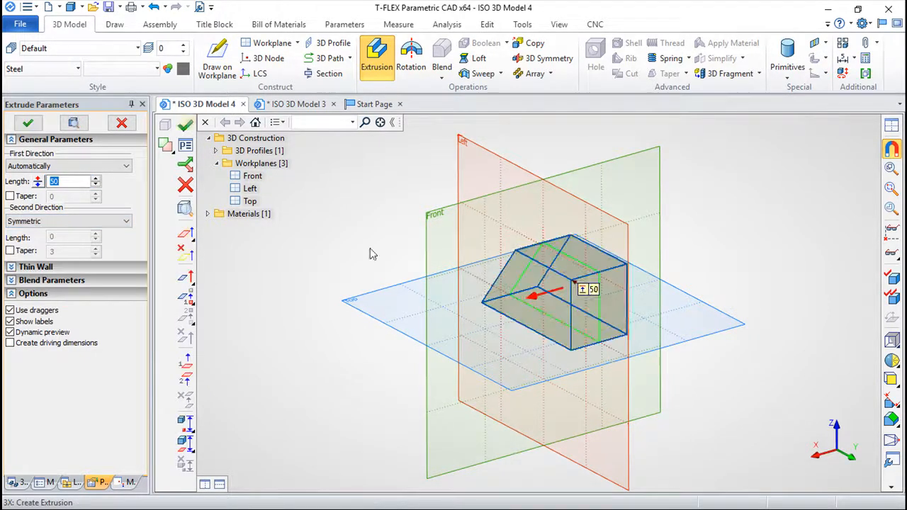
left_click(185, 126)
right_click_drag(371, 375, 354, 393)
key("Escape")
Step: Try a workplane parallel to the block's sloped face at an offset of 50
right_click_drag(467, 333, 764, 442)
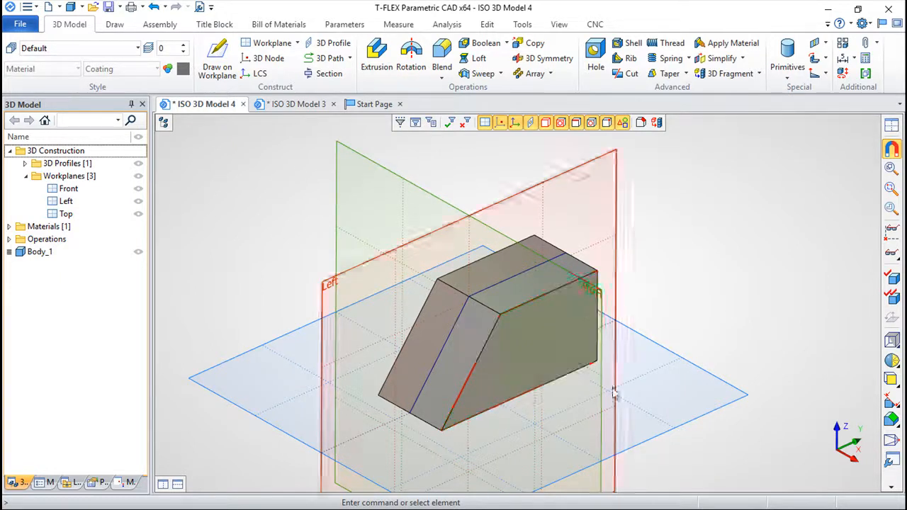
mouse_move(518, 419)
right_mouse_down()
mouse_move(508, 397)
mouse_move(509, 407)
right_mouse_up()
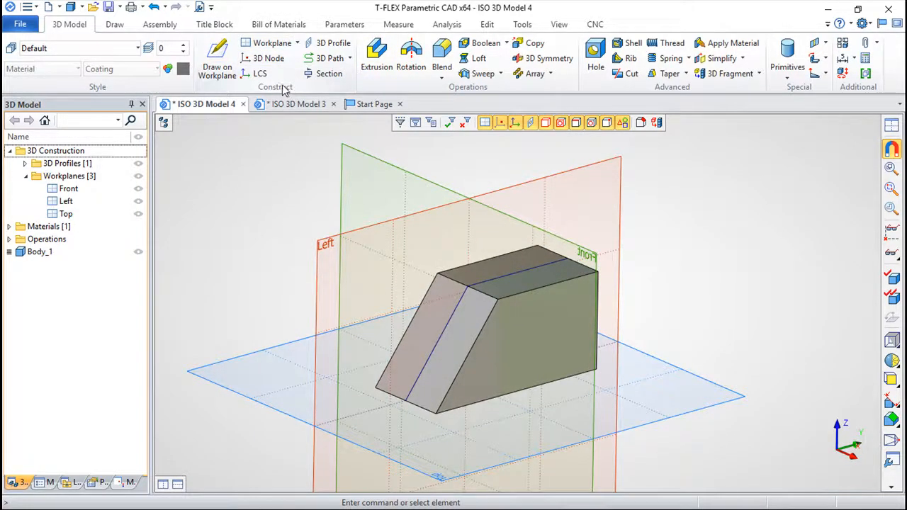
left_click(263, 47)
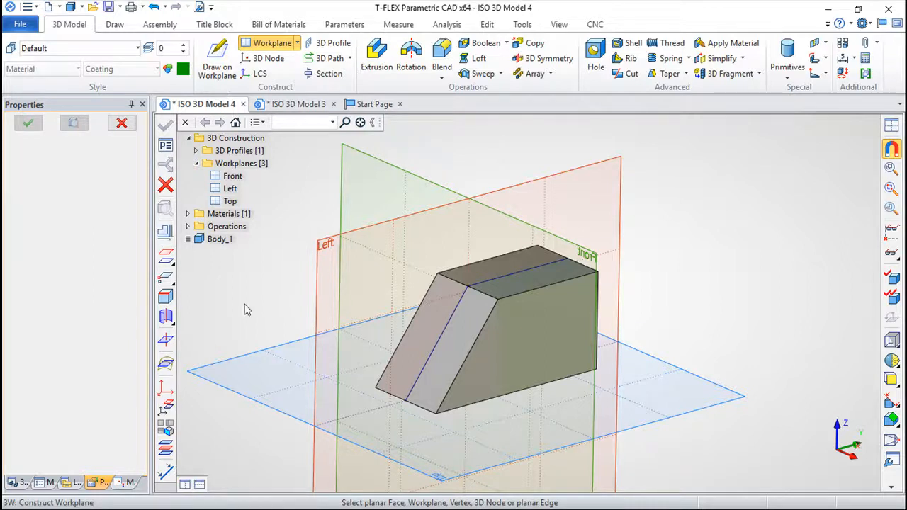
left_click(165, 257)
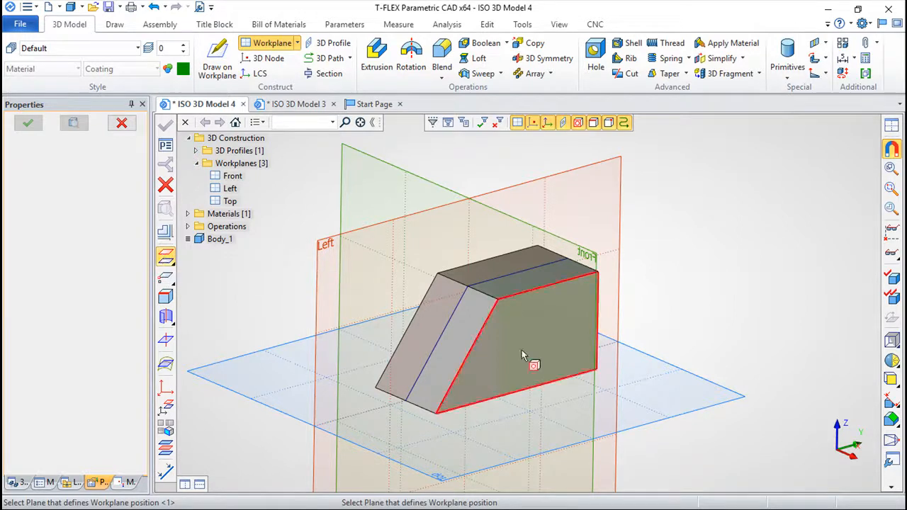
left_click(460, 335)
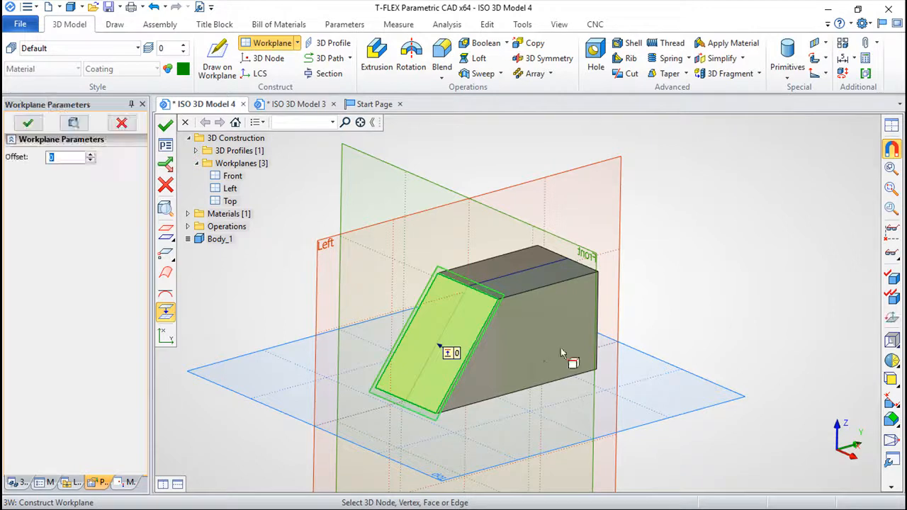
middle_click_drag(644, 360, 709, 359)
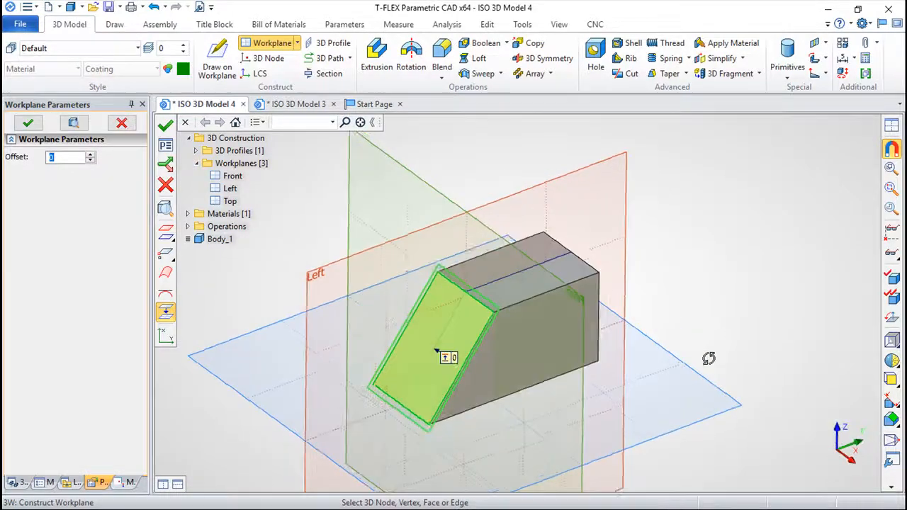
left_click(55, 157)
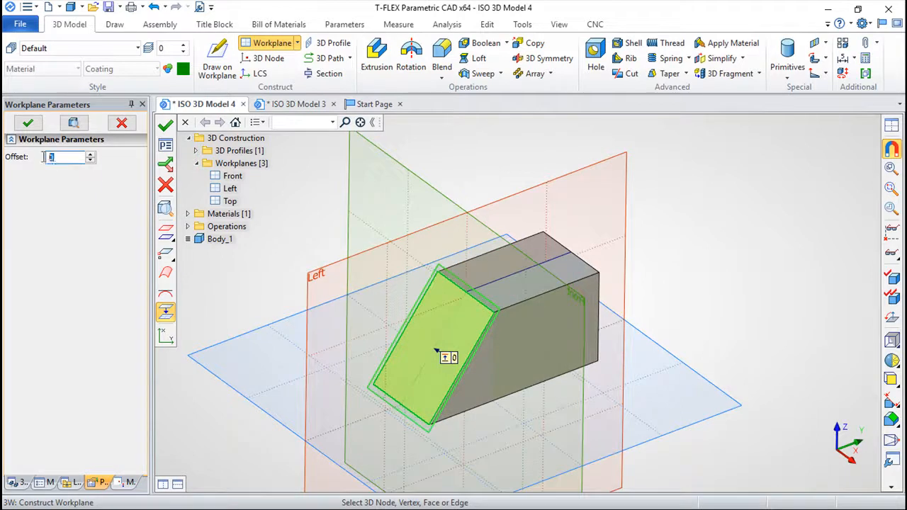
type("50")
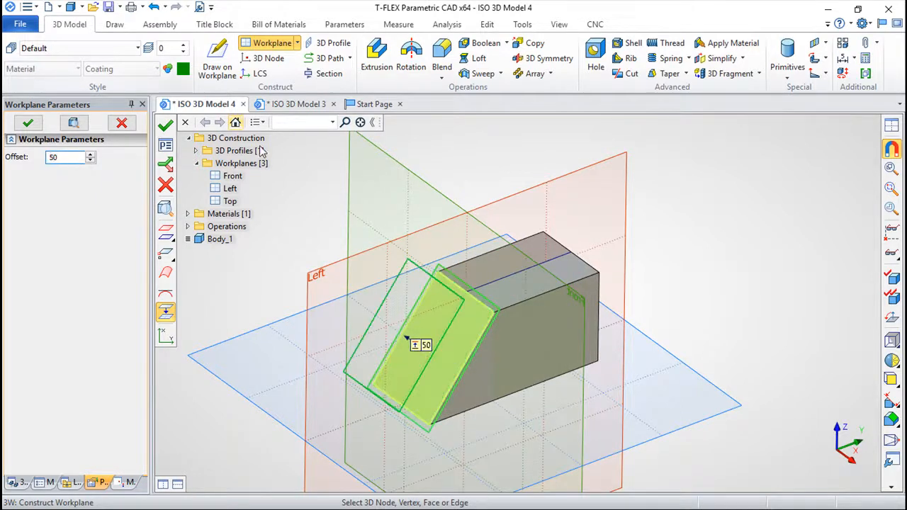
middle_click_drag(653, 314, 642, 280)
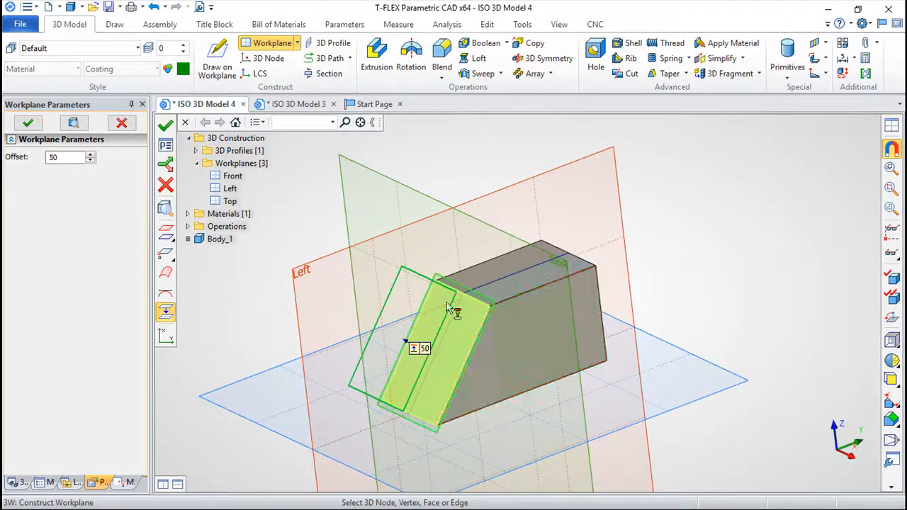
Step: Reverse the parallel workplane's offset to -50 and cancel the workplane
left_click(51, 157)
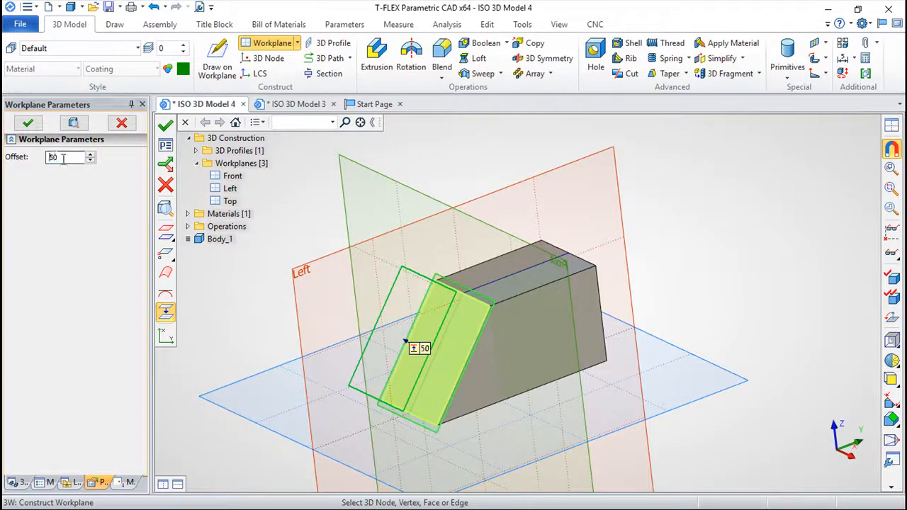
type("-")
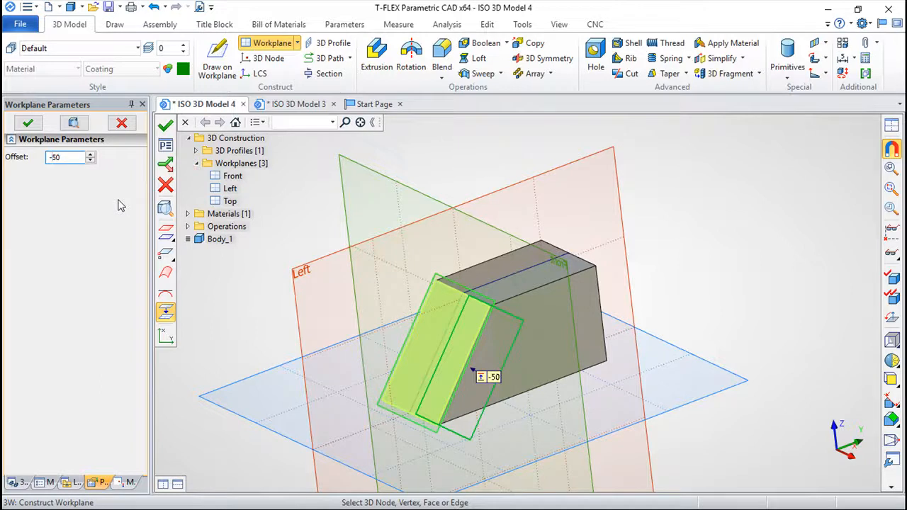
left_click_drag(638, 383, 736, 212)
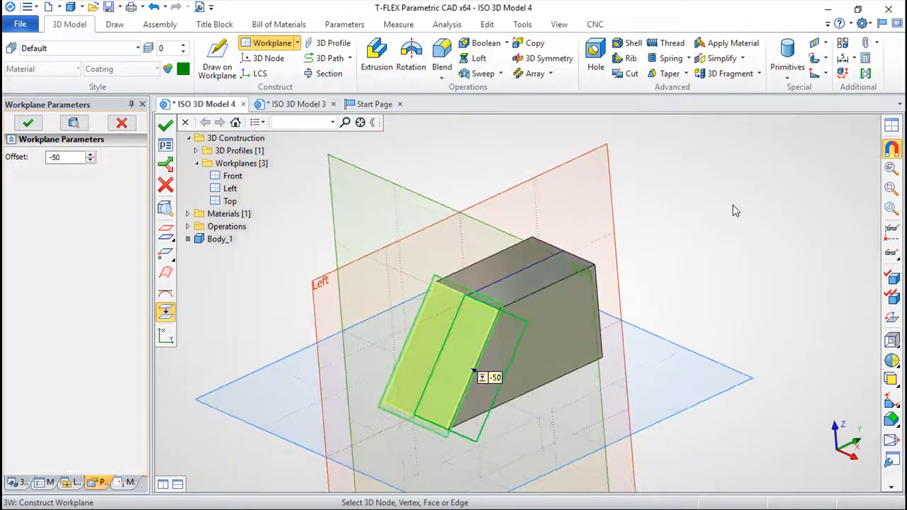
left_click(165, 185)
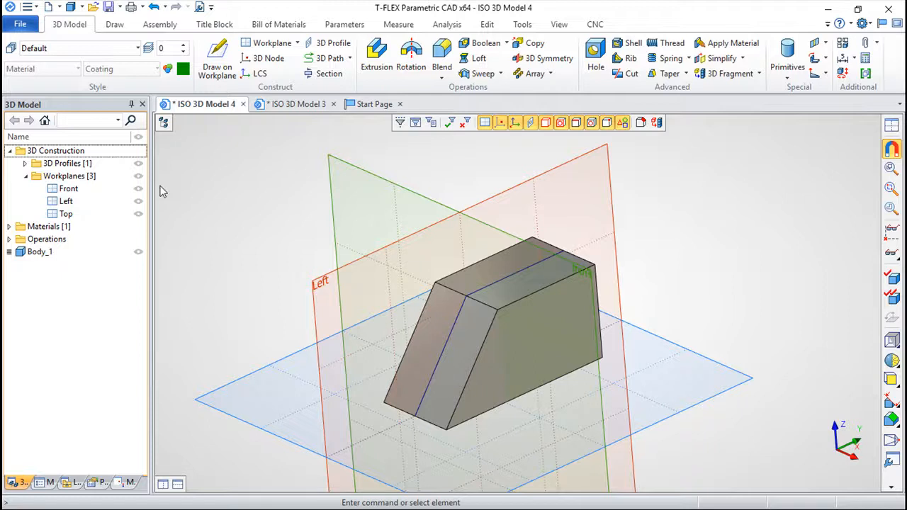
Step: Try a workplane through a bottom corner vertex and the opposite inclined edge of the block's sloped face, and cancel it
right_click_drag(430, 333, 346, 185)
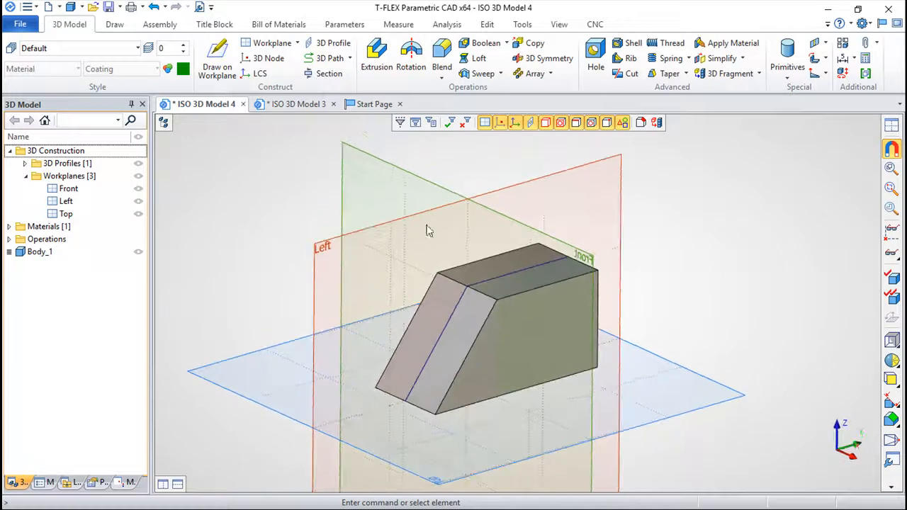
right_click_drag(743, 323, 618, 255)
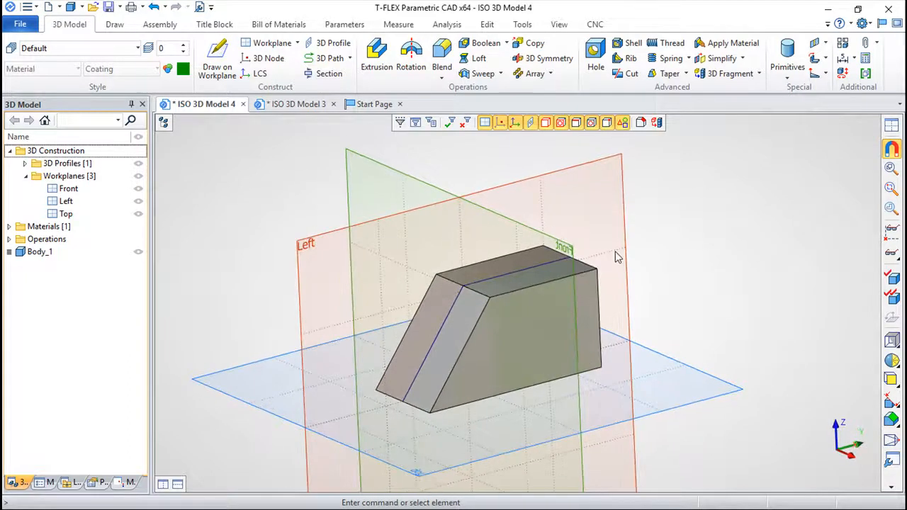
left_click(269, 44)
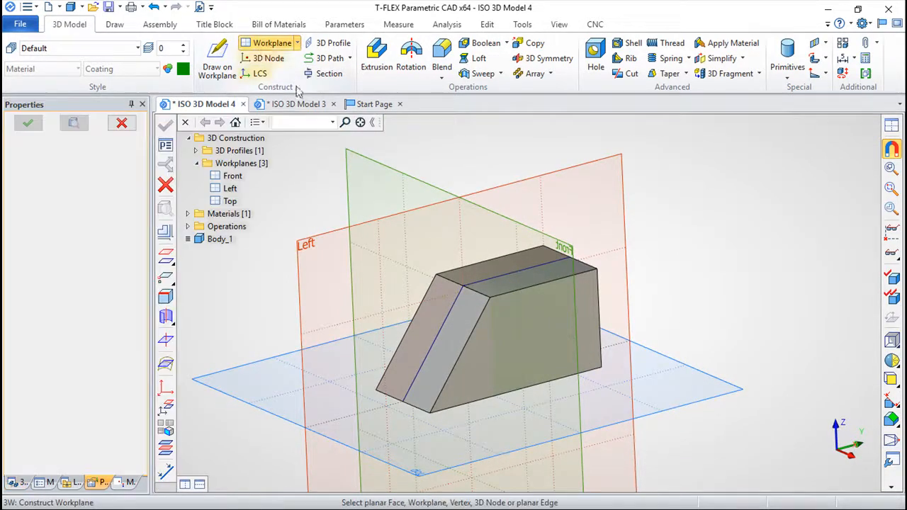
left_click(168, 280)
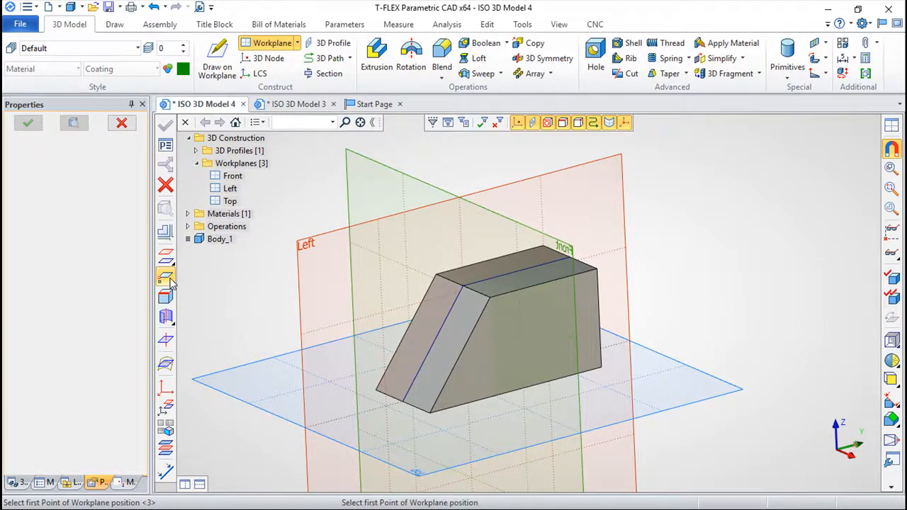
left_click(430, 414)
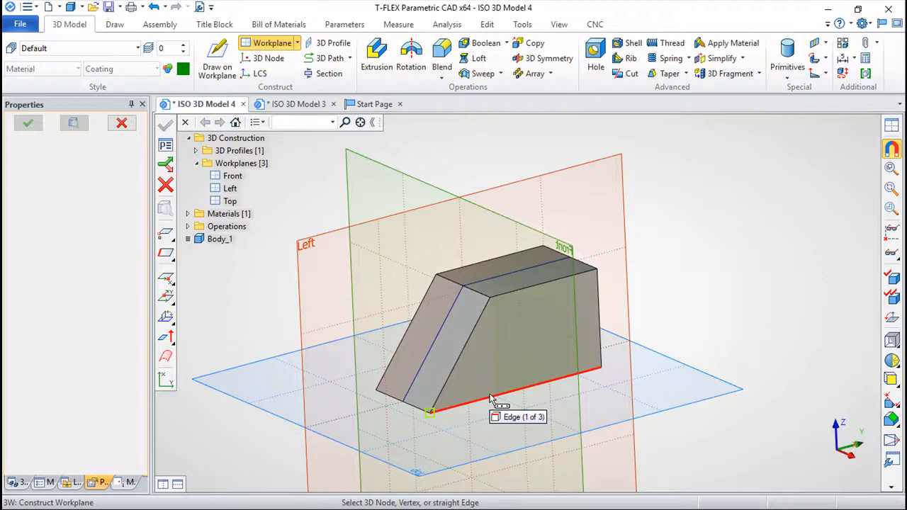
right_click_drag(709, 361, 706, 314)
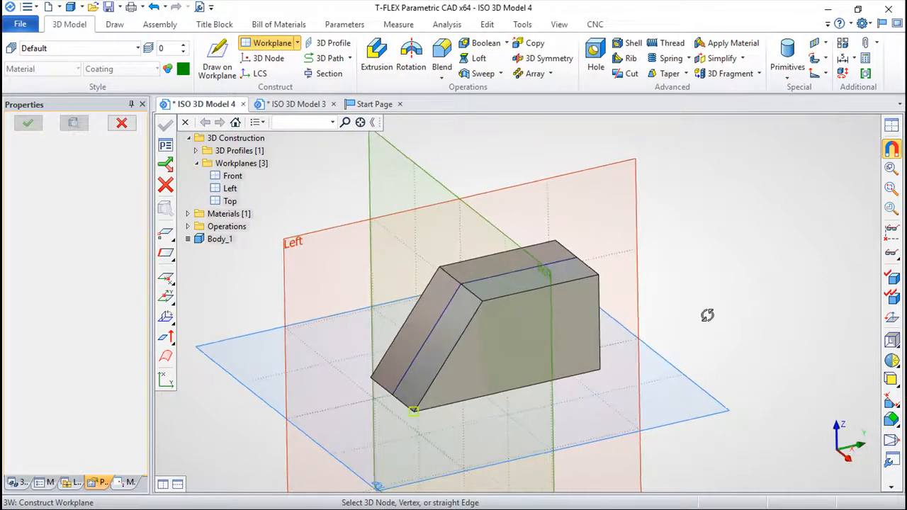
right_click_drag(735, 455, 512, 437)
right_click_drag(782, 241, 628, 405)
right_click_drag(780, 277, 640, 274)
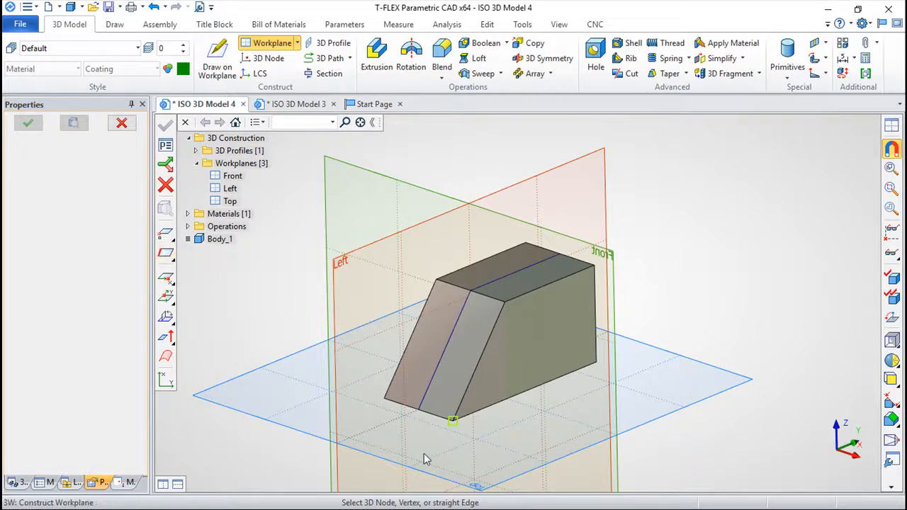
left_click(454, 422)
left_click(414, 344)
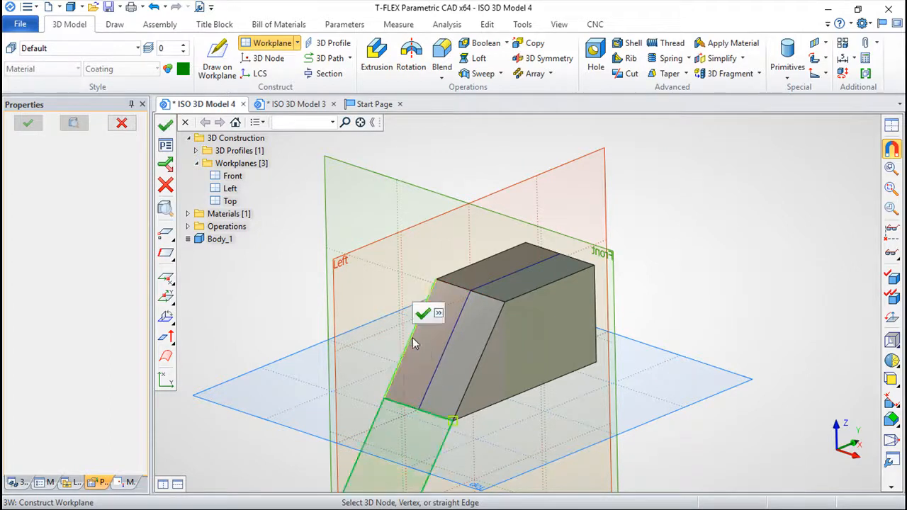
middle_click_drag(496, 454, 689, 401)
key("Escape")
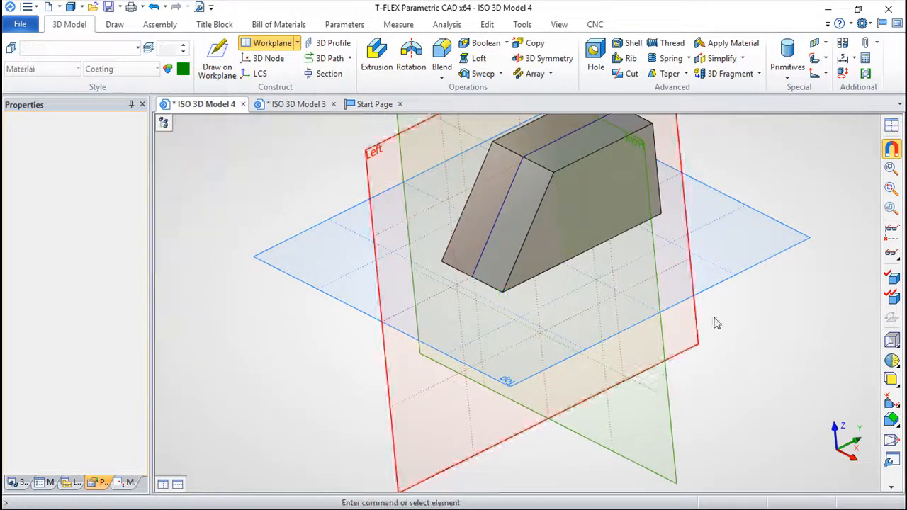
Step: Try a workplane through the two bottom corner vertices of the block's sloped face at an angle of 20
middle_click_drag(717, 304, 729, 288)
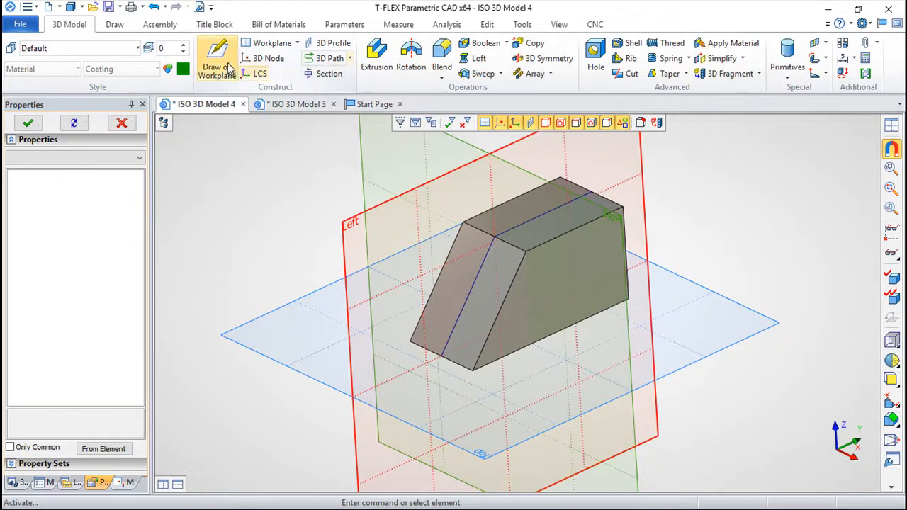
left_click(269, 44)
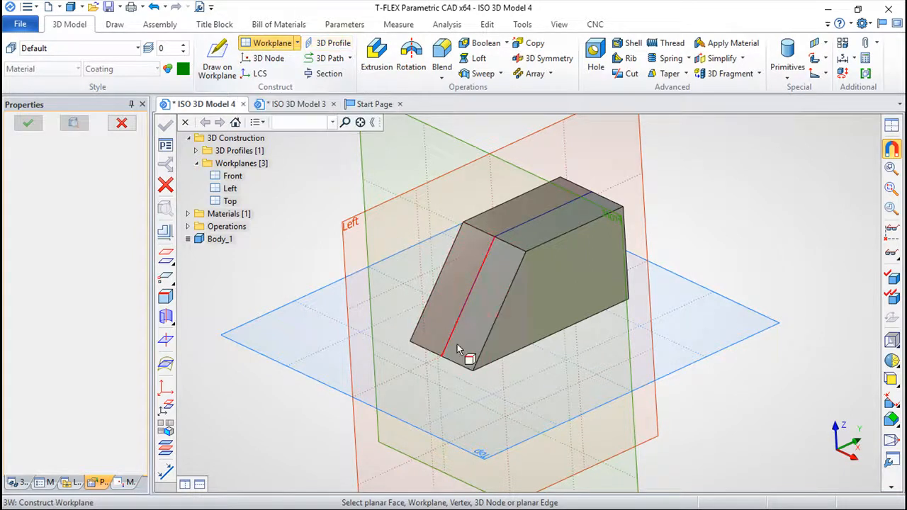
left_click(473, 372)
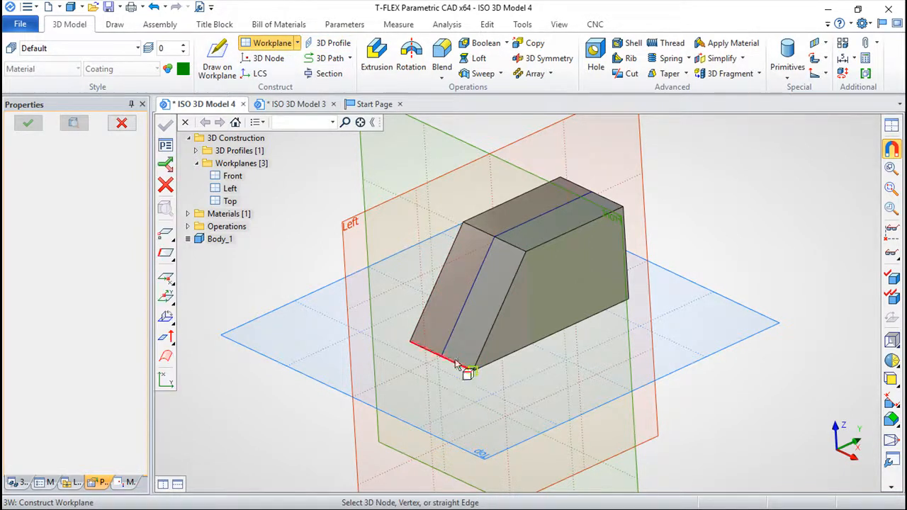
left_click(412, 343)
right_click_drag(571, 424, 502, 416)
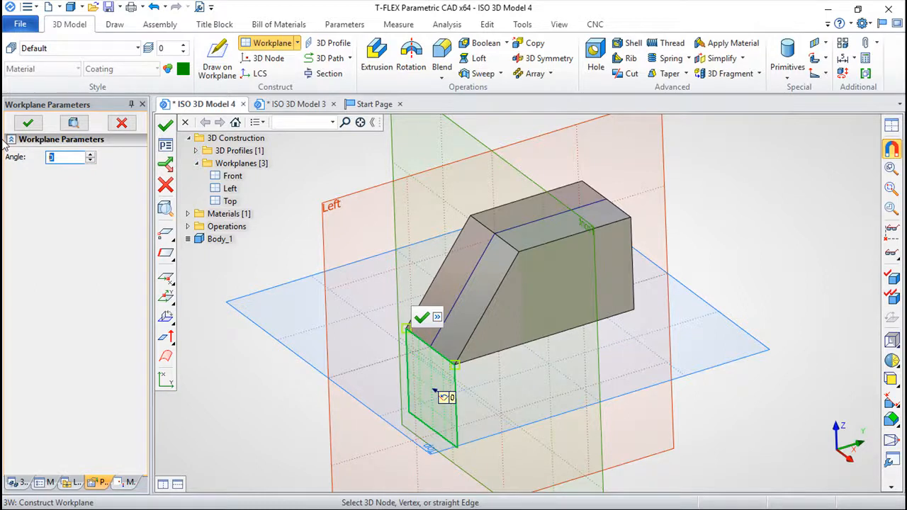
type("20")
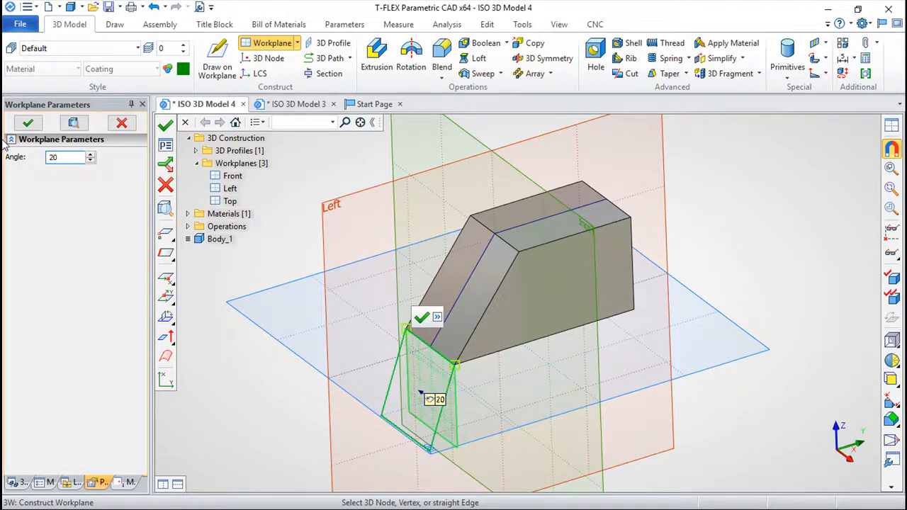
Step: Change the angle of the two-vertex workplane to 30 and cancel the workplane
key("BackSpace")
key("BackSpace")
type("30")
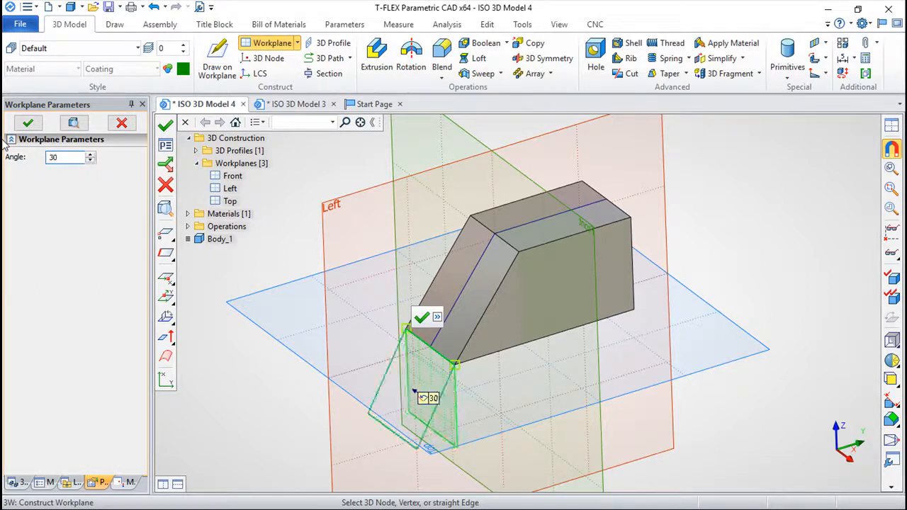
left_click(165, 184)
Step: Try a workplane defined by the sloped face's near bottom vertex and its far inclined edge, and cancel it
left_click(270, 45)
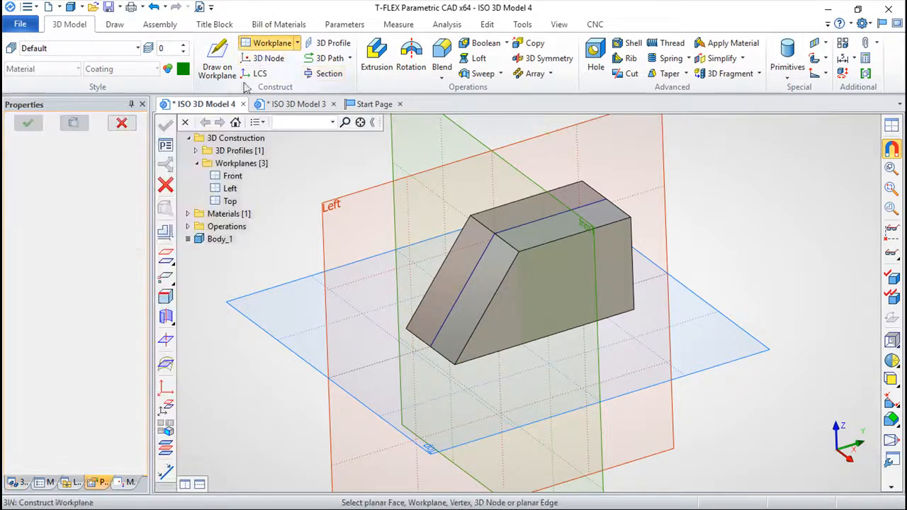
left_click(455, 367)
left_click(441, 275)
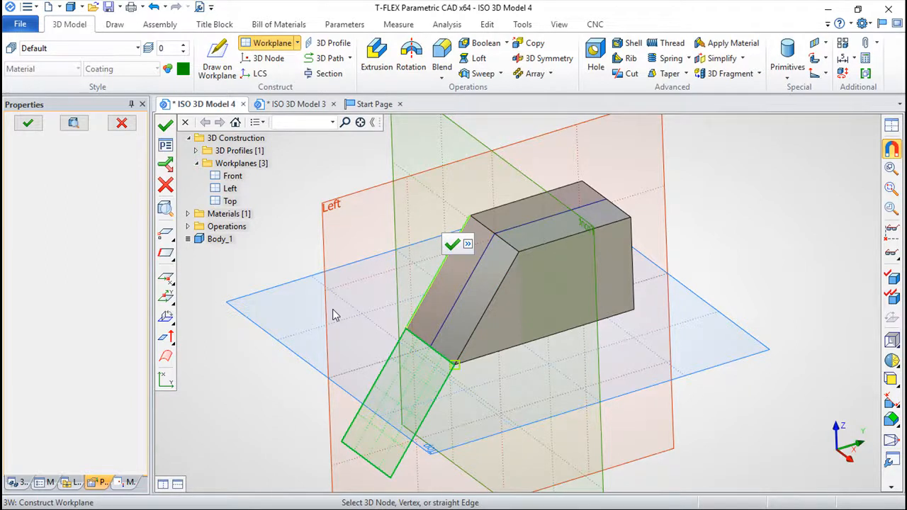
key("Escape")
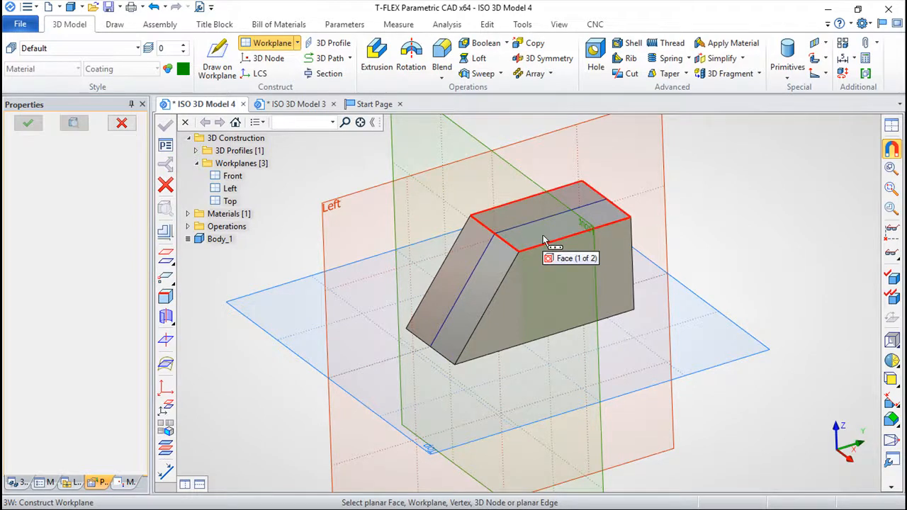
Step: Create a cylinder primitive 50 in diameter and 100 high, shifted -169 along Y to stand beside the block
left_click(786, 55)
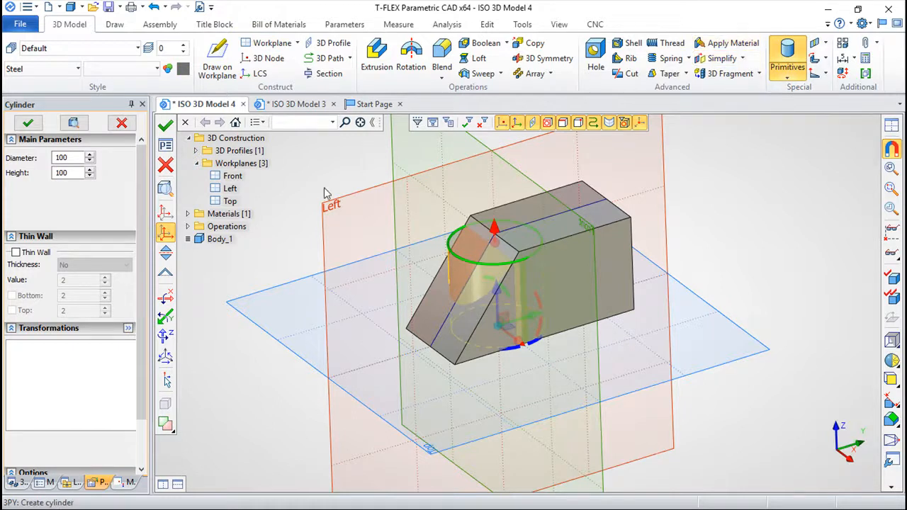
left_click_drag(525, 323, 396, 349)
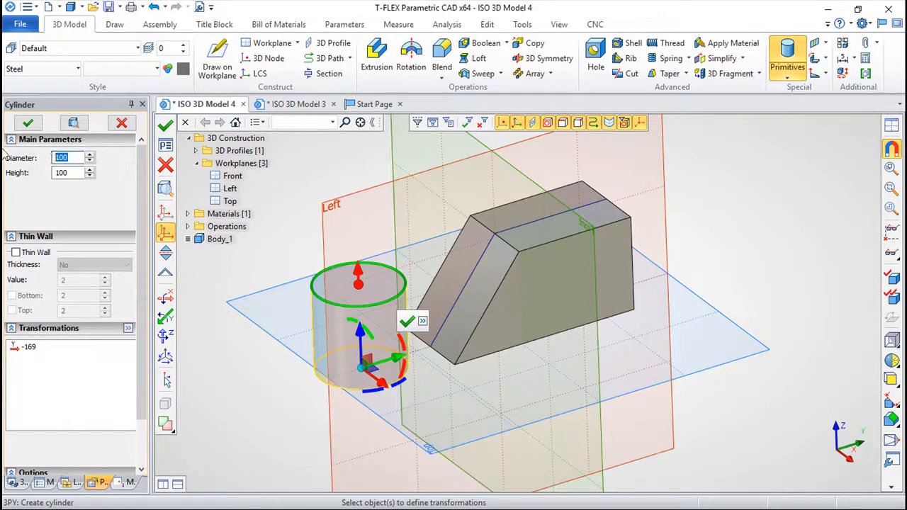
key("Tab")
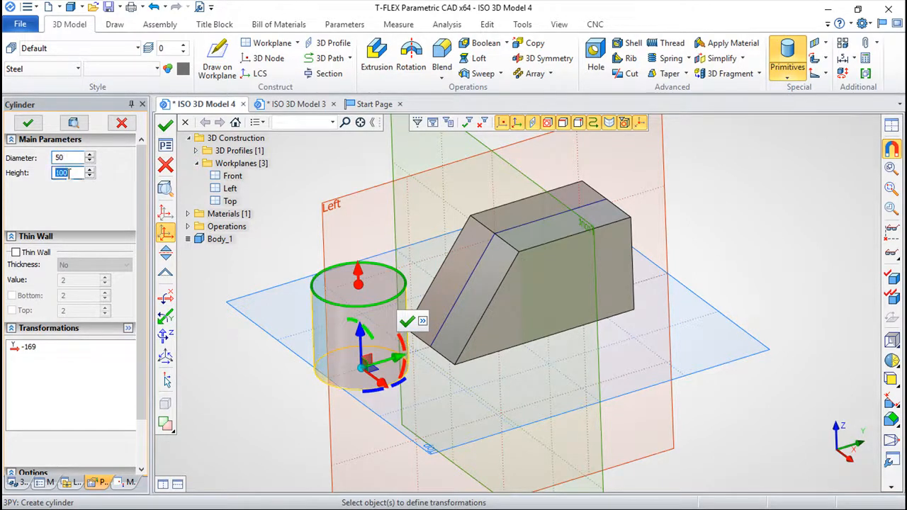
key("Return")
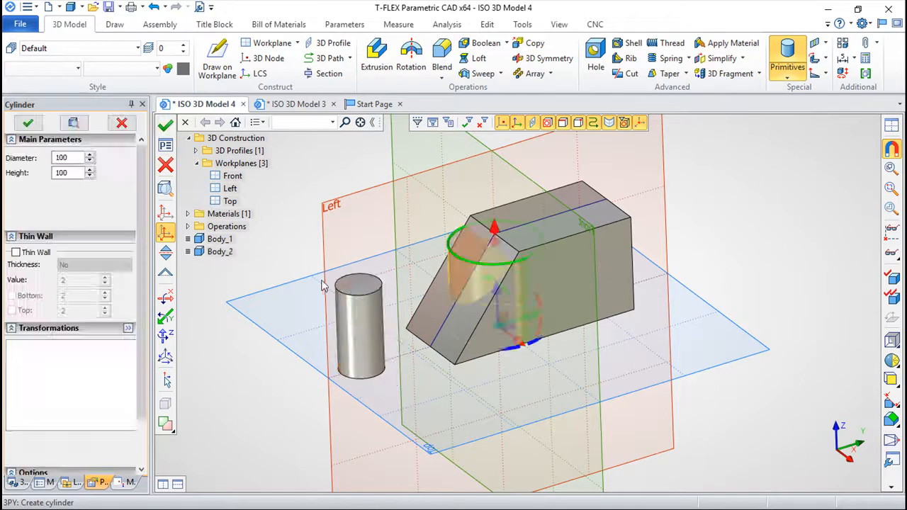
key("Escape")
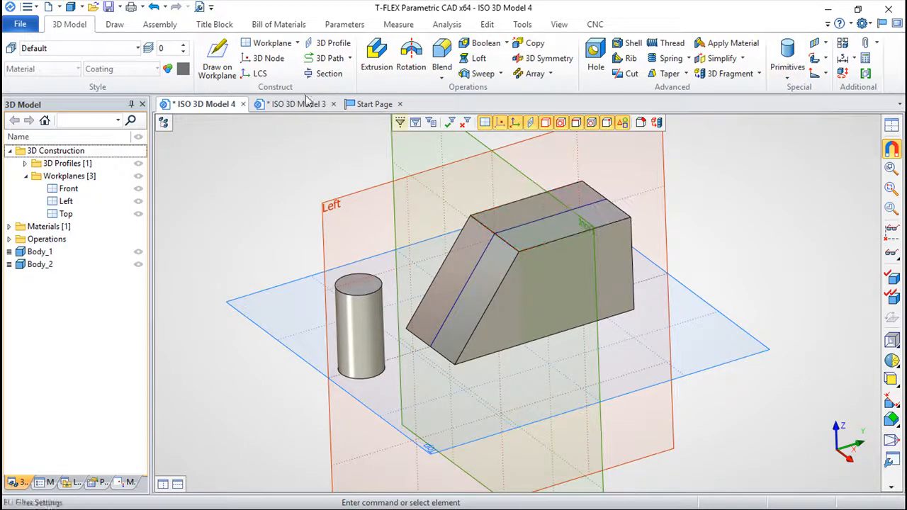
Step: Try a workplane defined by the block's near bottom vertex and the cylinder's lateral face, and cancel it
left_click(266, 42)
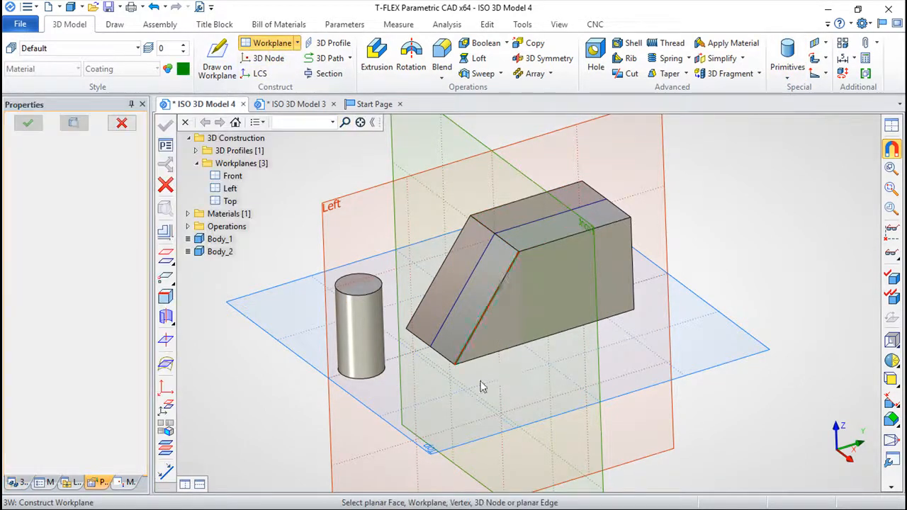
left_click(455, 366)
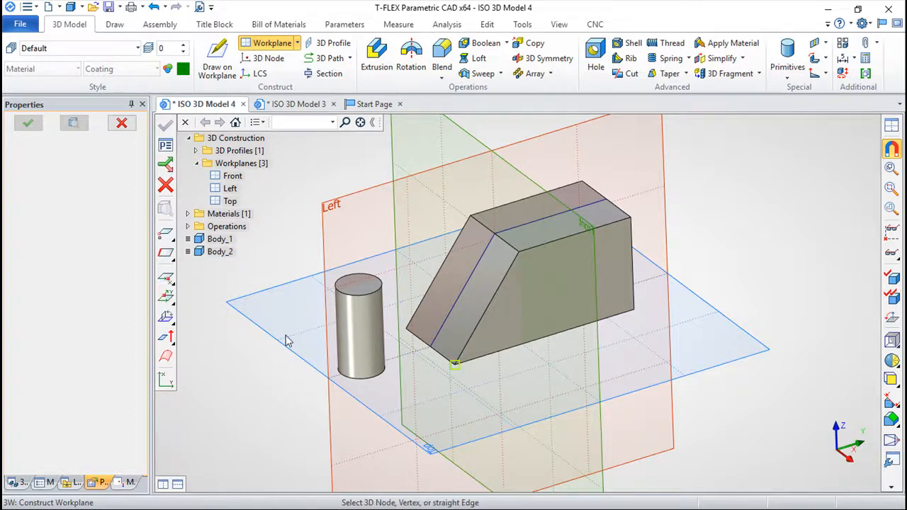
left_click(361, 329)
middle_click_drag(553, 401, 787, 338)
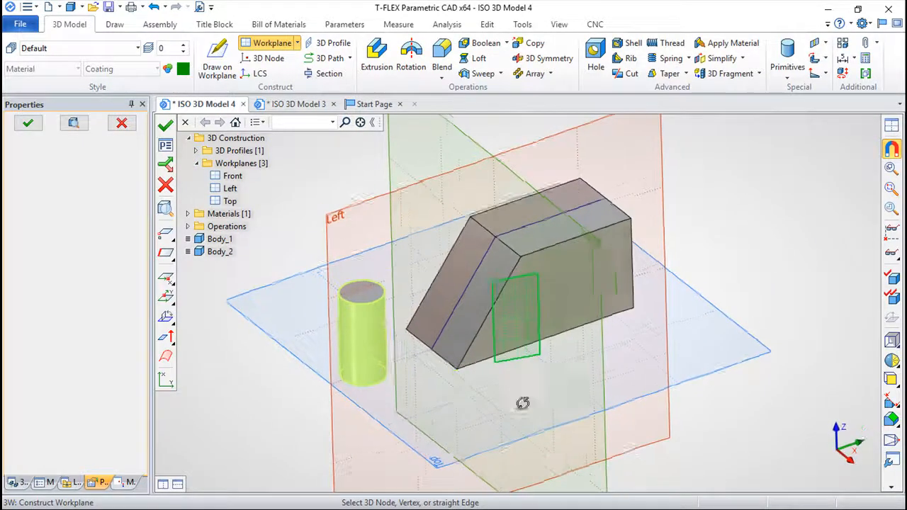
left_click(166, 186)
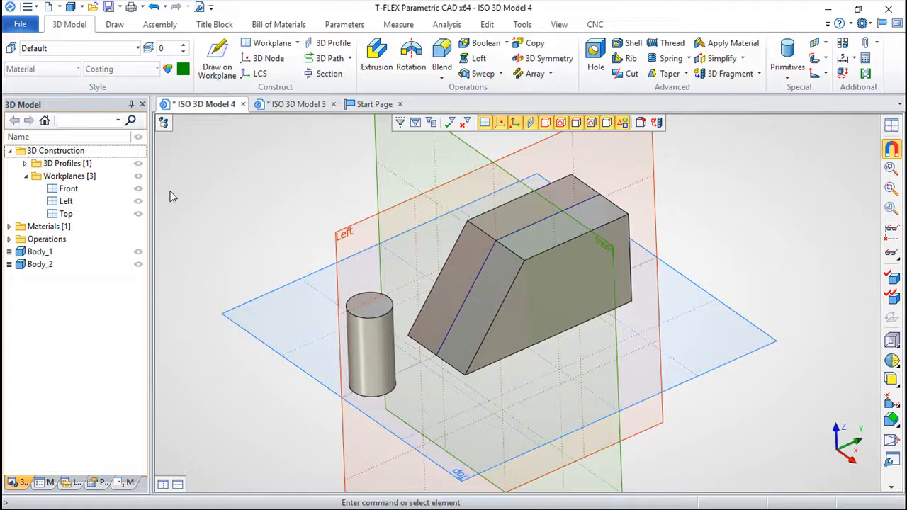
Step: Try a three-point workplane through the sloped face's bottom vertex, its diagonally opposite top vertex and the middle of the far top edge, and cancel it
left_click(270, 43)
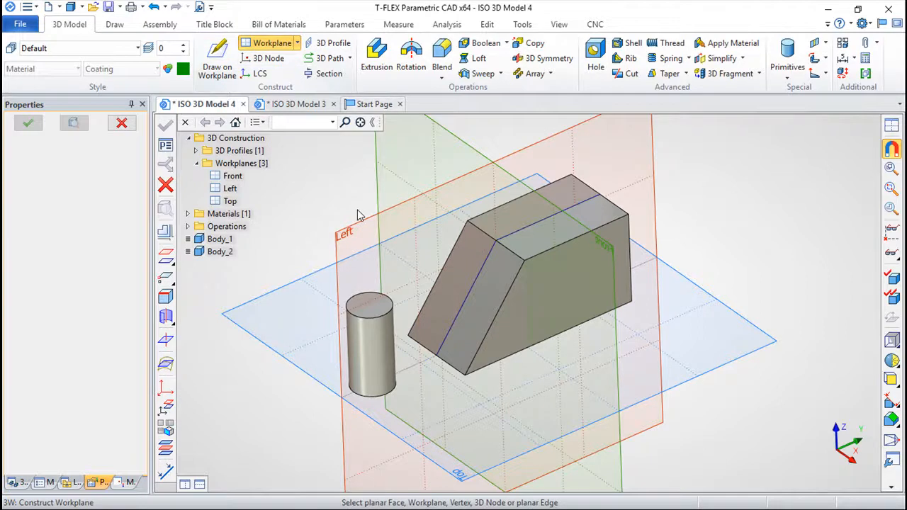
left_click(166, 277)
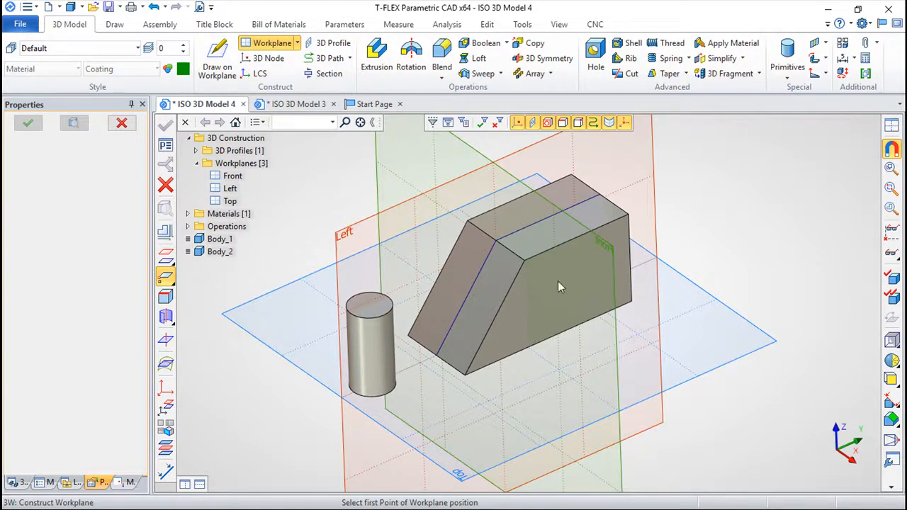
left_click(410, 336)
left_click(524, 263)
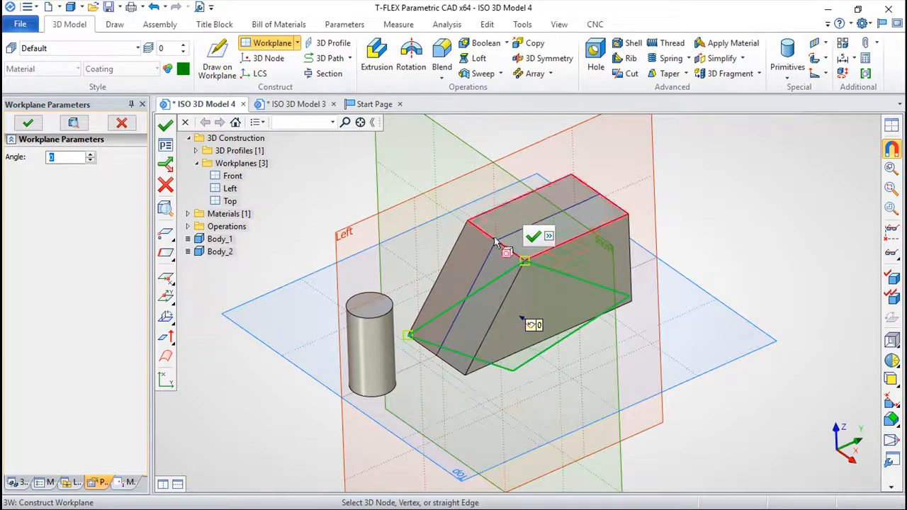
left_click(601, 196)
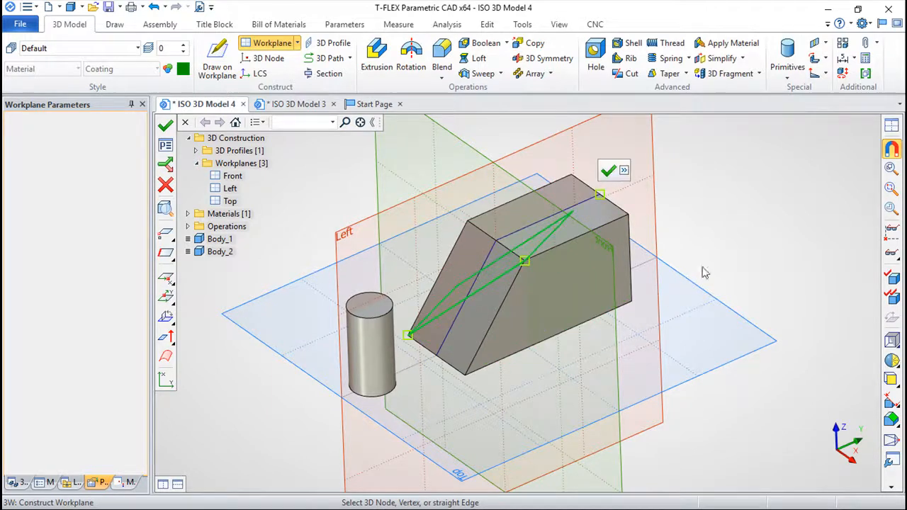
left_click_drag(731, 232, 674, 290)
left_click_drag(506, 376, 639, 355)
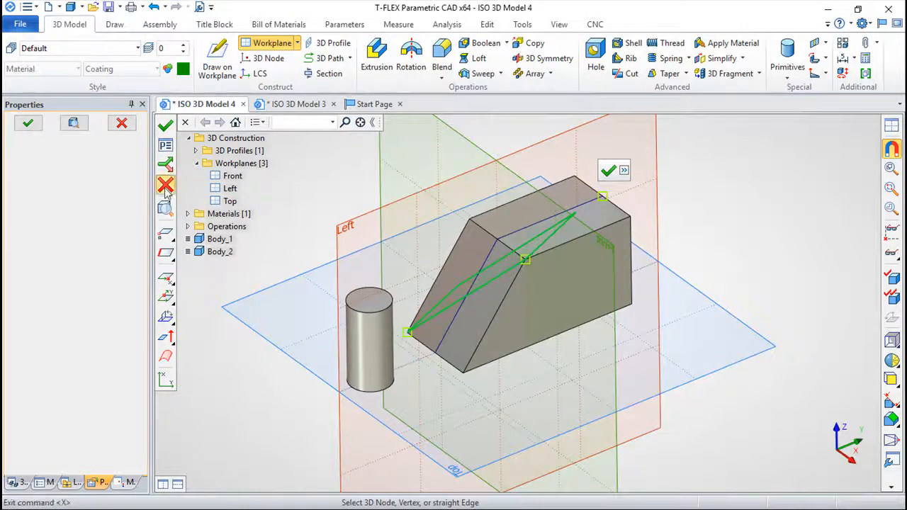
left_click(165, 185)
Step: Try a workplane through the top edge of the block's sloped face at an angle of 20, and cancel it
left_click(269, 44)
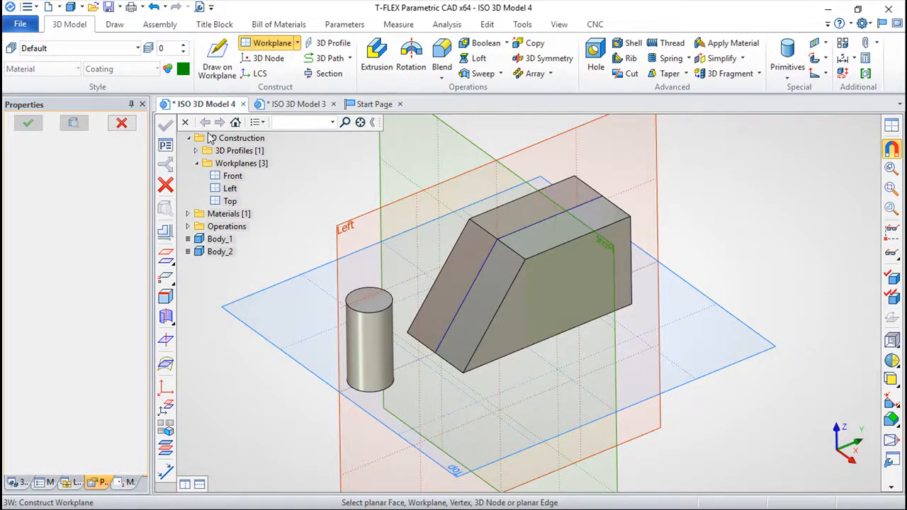
left_click(164, 299)
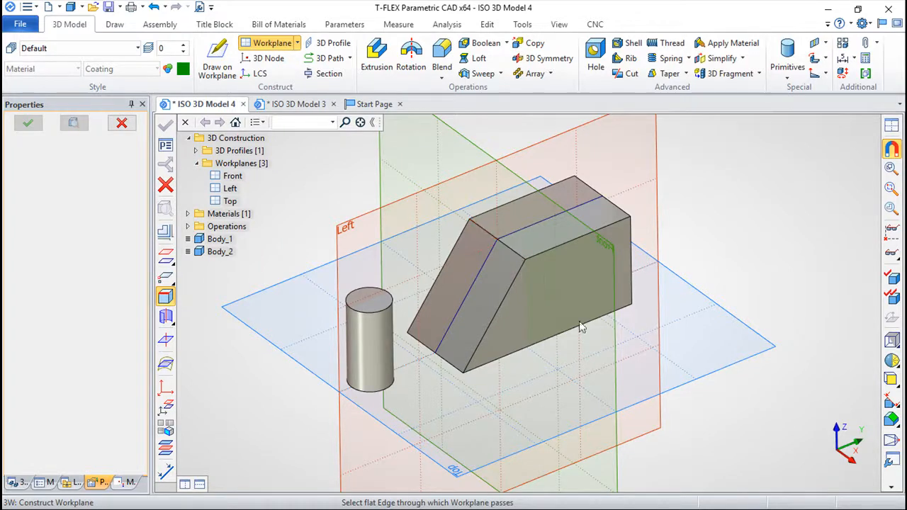
left_click_drag(683, 346, 648, 336)
mouse_move(733, 347)
left_mouse_down()
mouse_move(702, 366)
mouse_move(728, 360)
left_mouse_up()
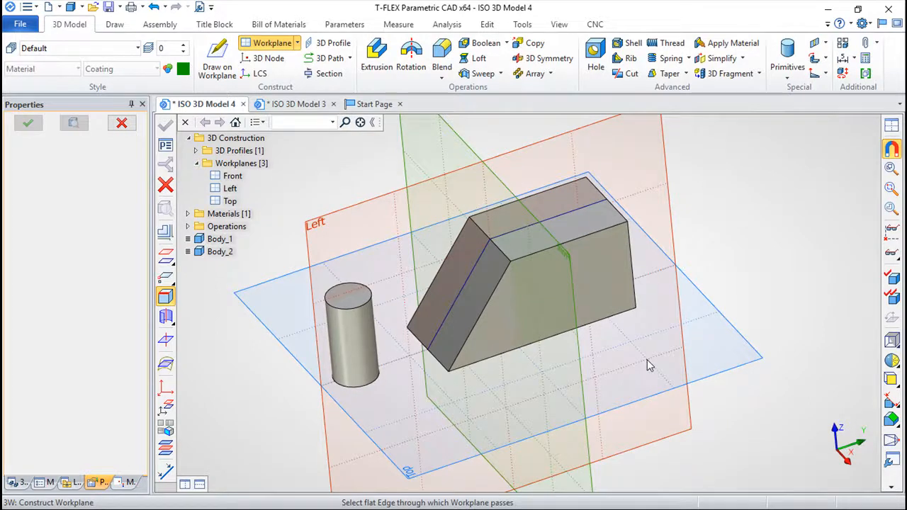
left_click_drag(732, 251, 742, 231)
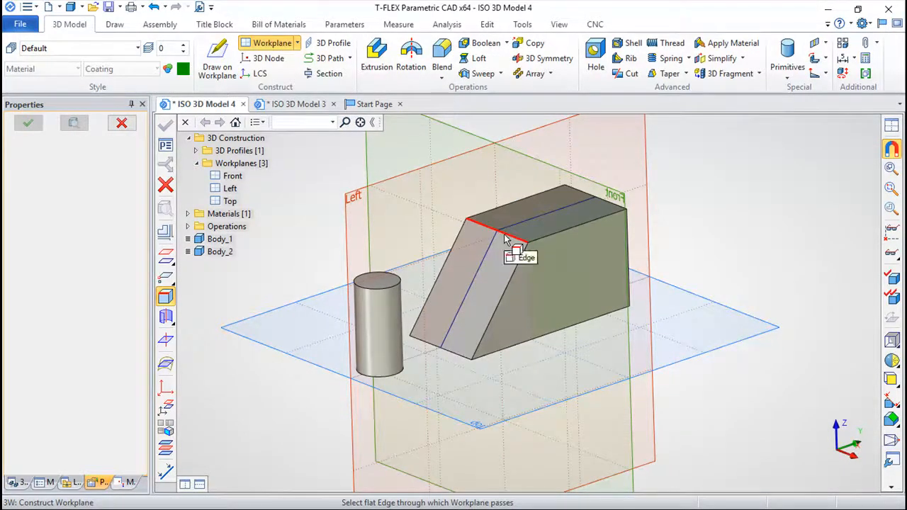
left_click(505, 240)
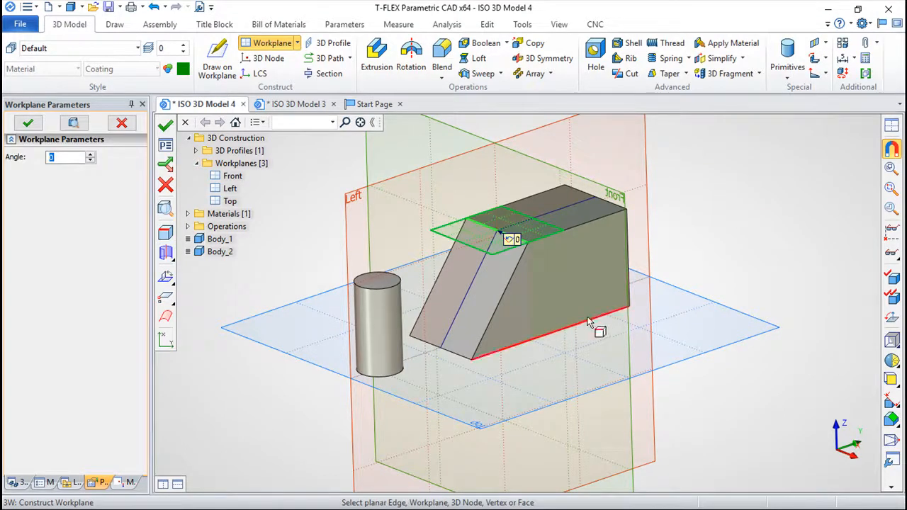
type("2")
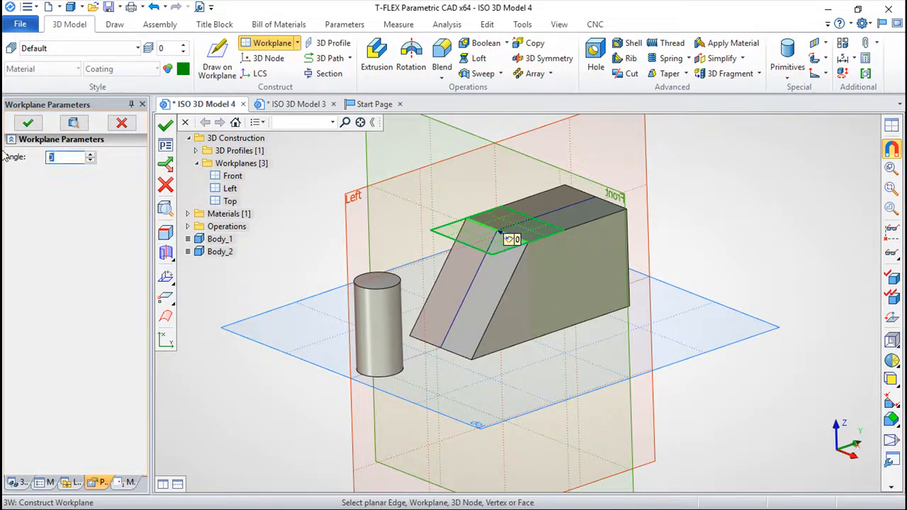
type("0")
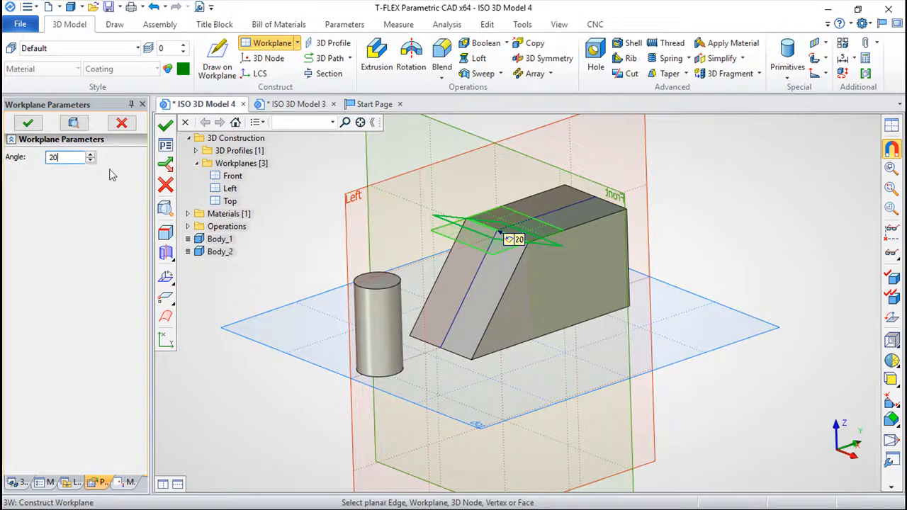
left_click(165, 185)
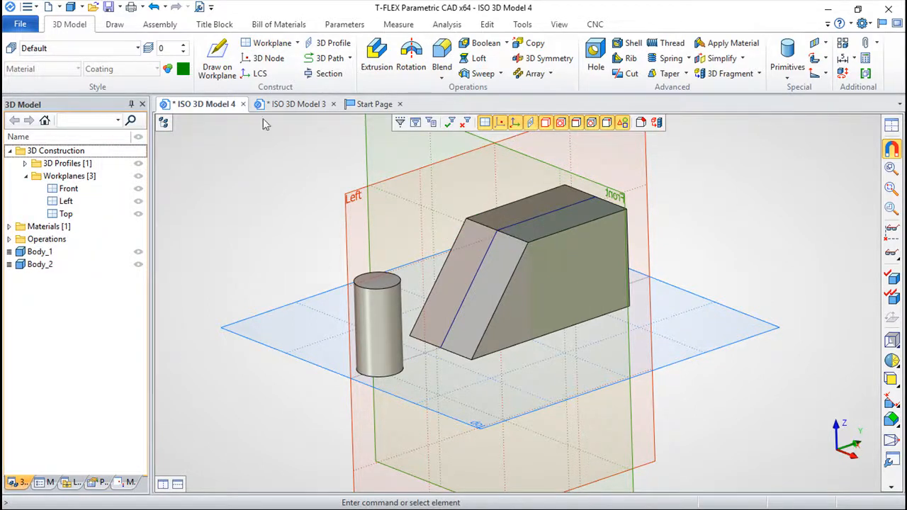
Step: Try a workplane through the cylinder's axis at an angle of 30, and cancel it
left_click(257, 45)
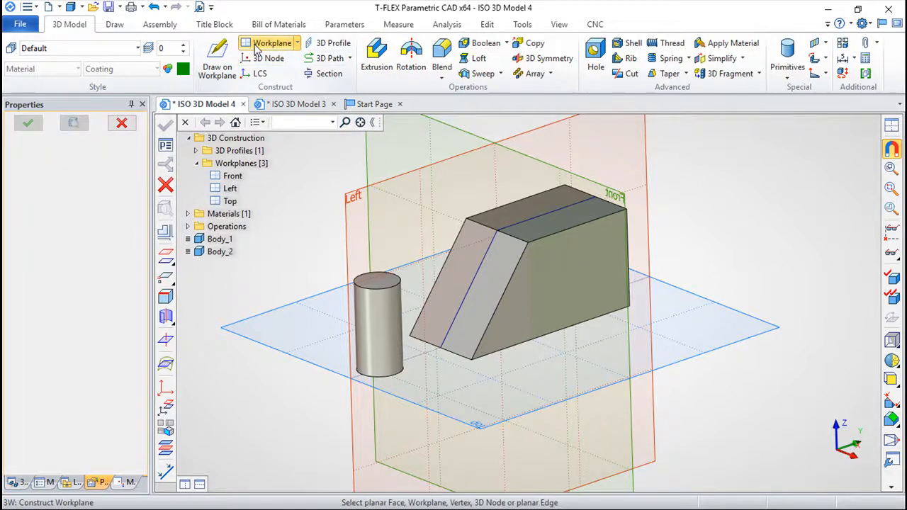
left_click(166, 319)
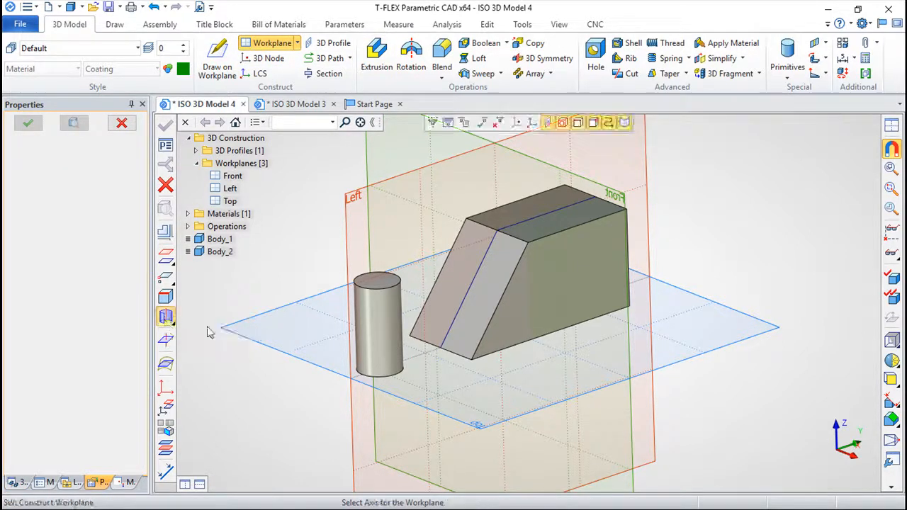
left_click(385, 332)
right_click_drag(532, 390, 521, 422)
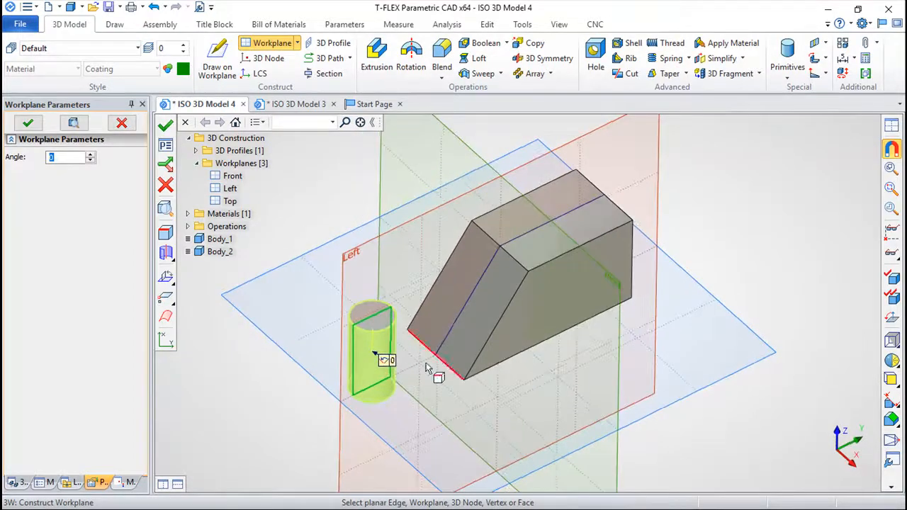
scroll(390, 365, "up", 3)
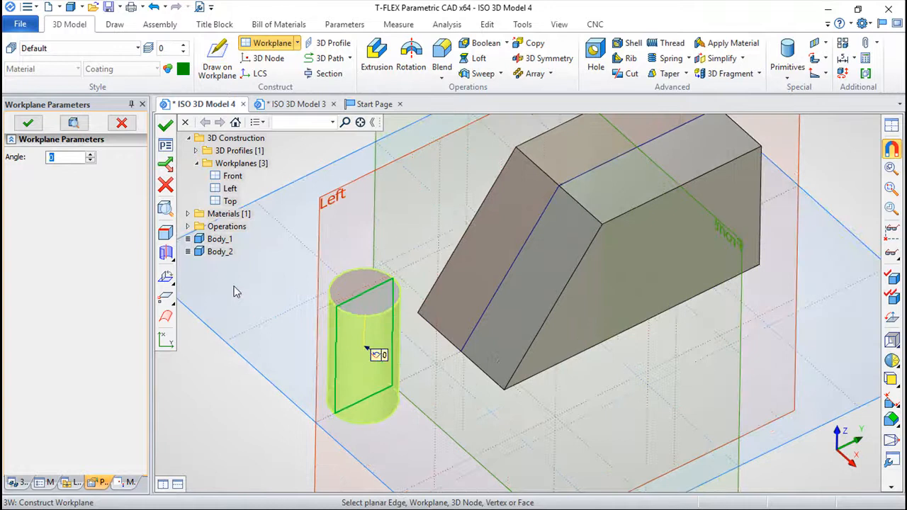
left_click(62, 158)
type("30")
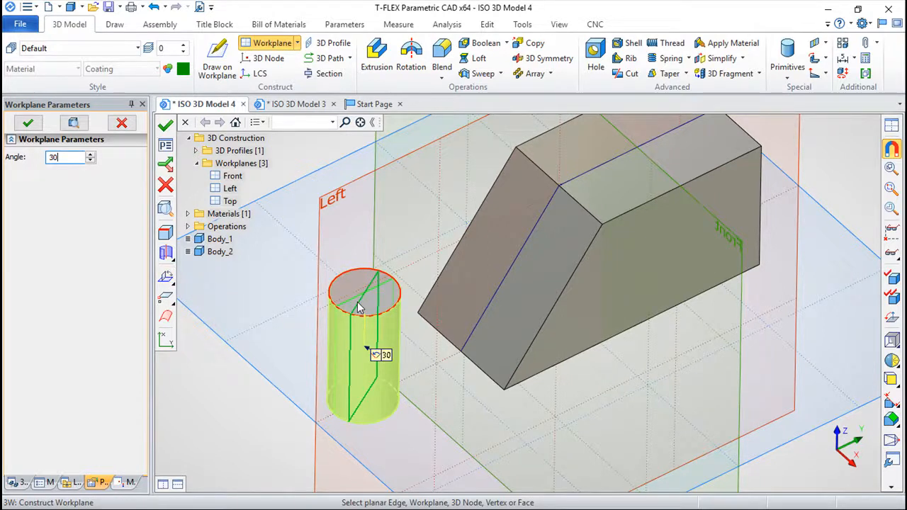
left_click(165, 187)
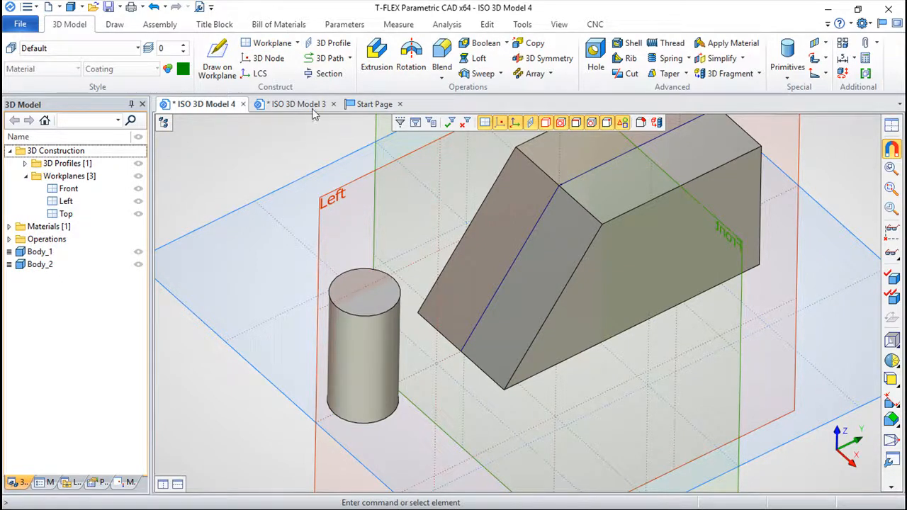
Step: Create a spline 3D path through the block's near bottom back vertex, the slope's far top and near bottom vertices, and the cylinder's top centre
left_click(270, 43)
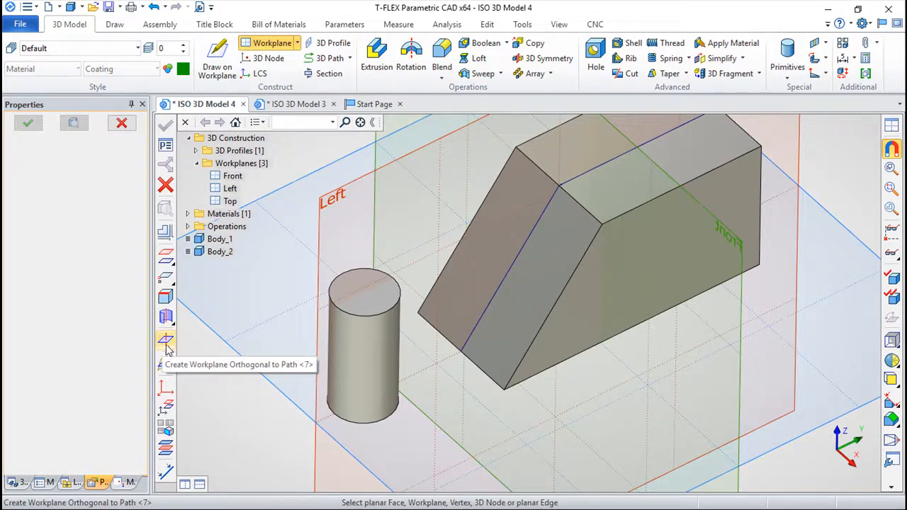
scroll(405, 367, "down", 3)
middle_click_drag(488, 397, 511, 415)
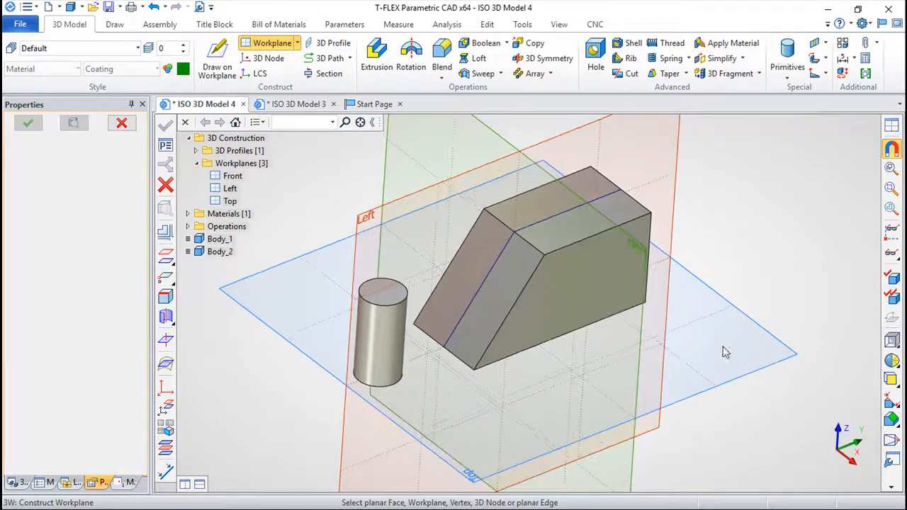
left_click(325, 62)
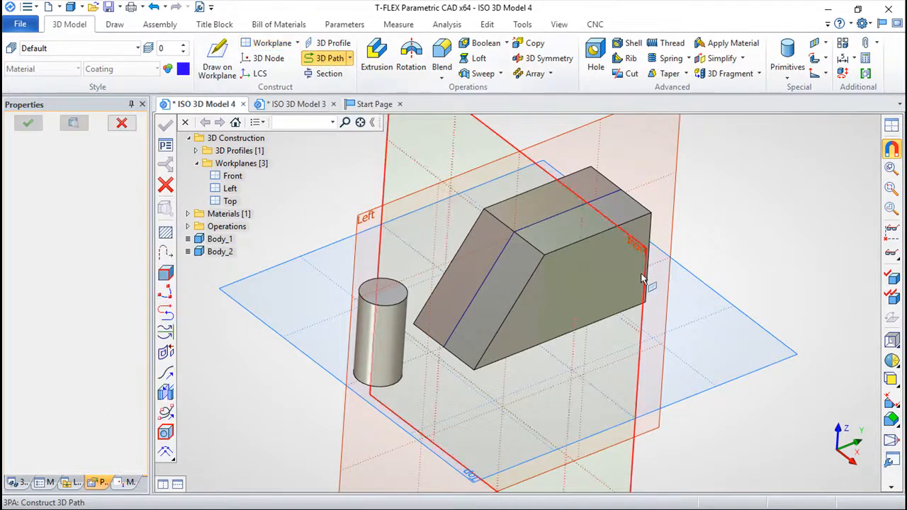
middle_click_drag(701, 314, 669, 298)
left_click(651, 301)
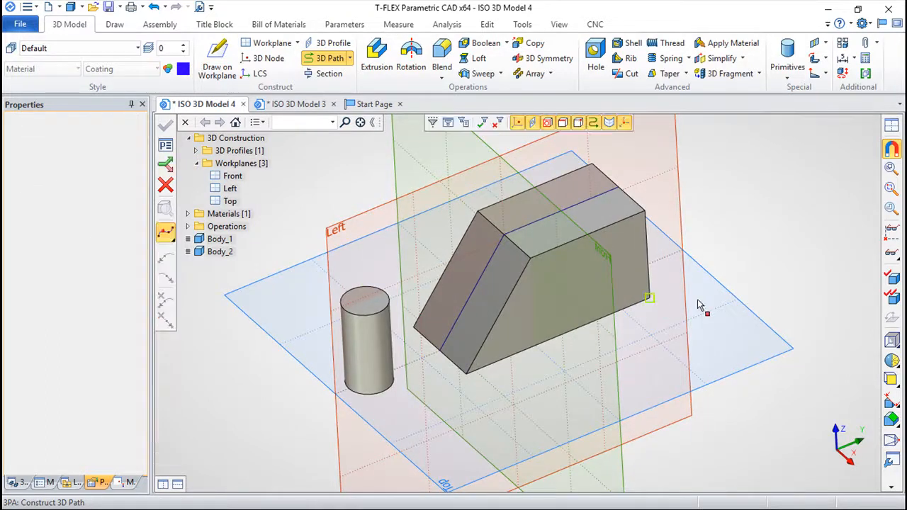
left_click(481, 224)
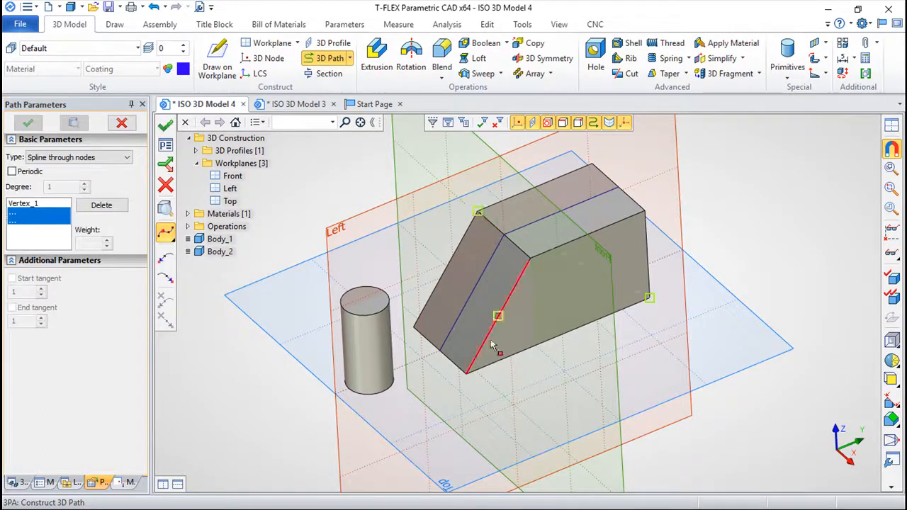
left_click(466, 375)
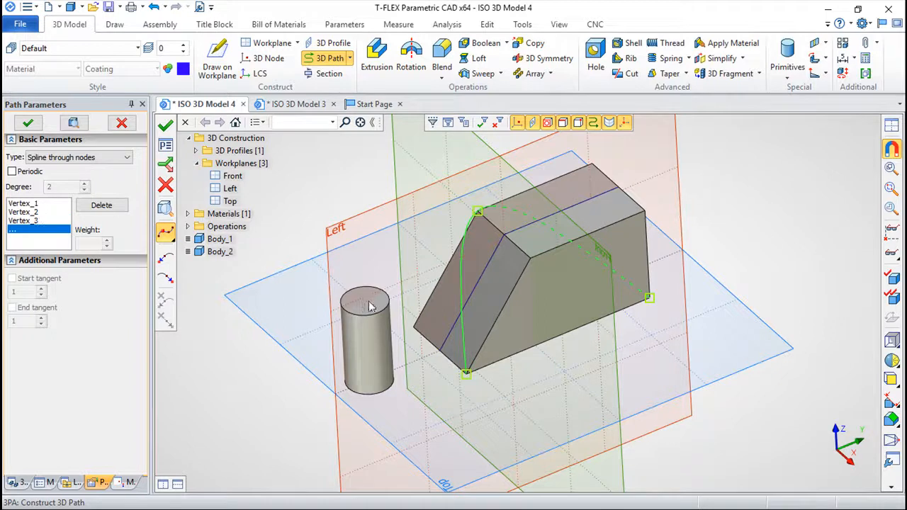
left_click(363, 302)
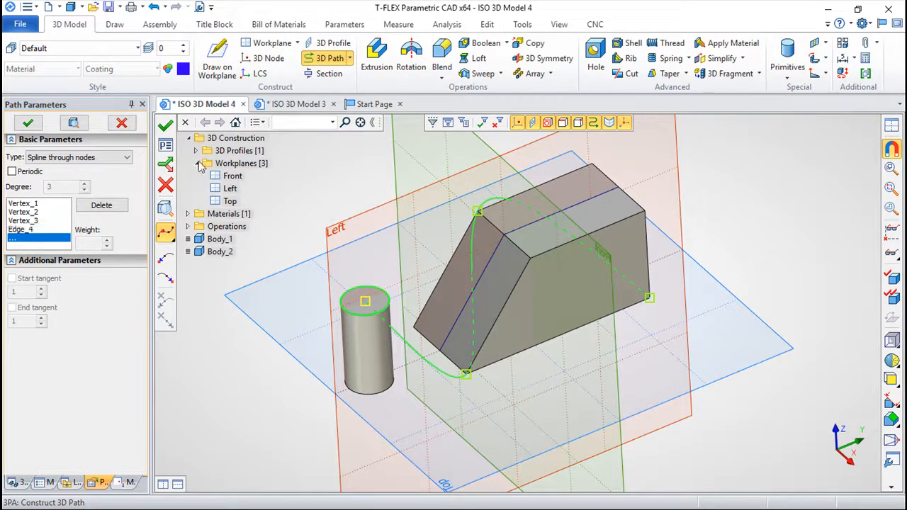
left_click(165, 124)
right_click_drag(577, 357, 698, 188)
key("Escape")
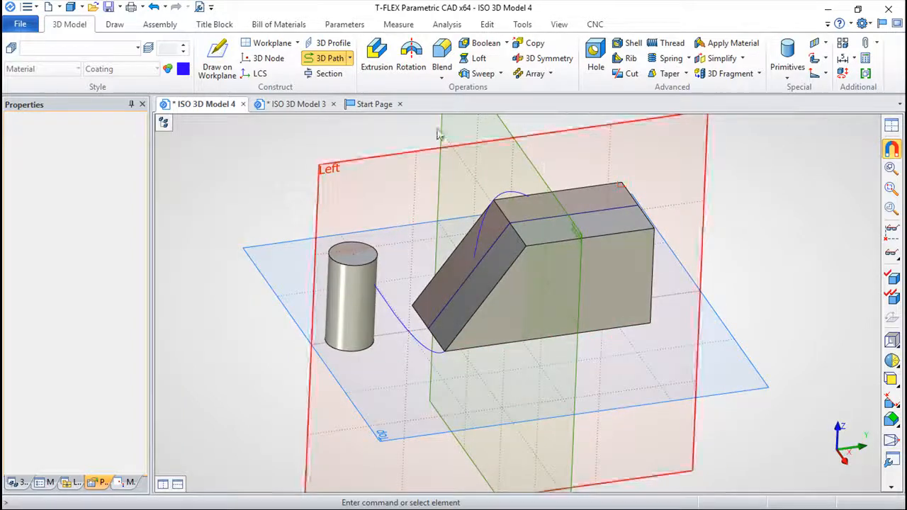
Step: Define a trial workplane orthogonal to the spline path and inspect its orientation
left_click(255, 44)
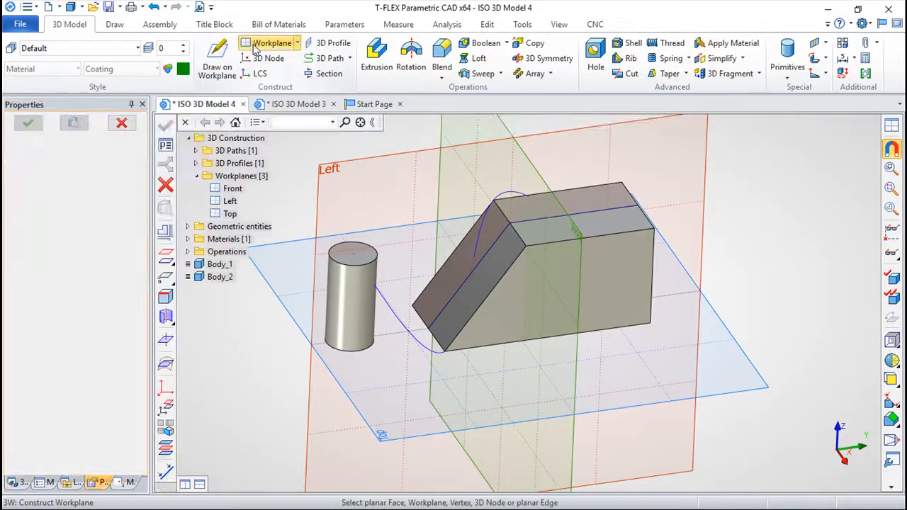
left_click(164, 346)
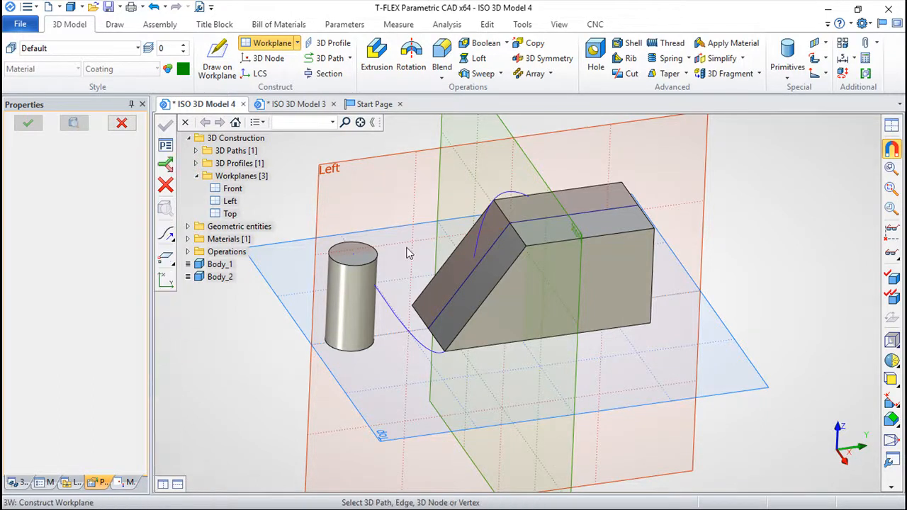
left_click(516, 201)
middle_click_drag(747, 360, 478, 322)
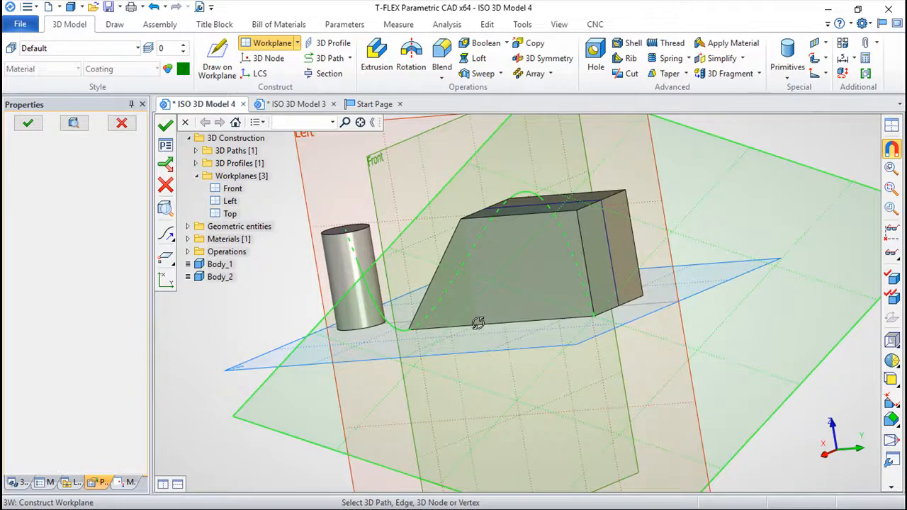
middle_click_drag(478, 323, 628, 288)
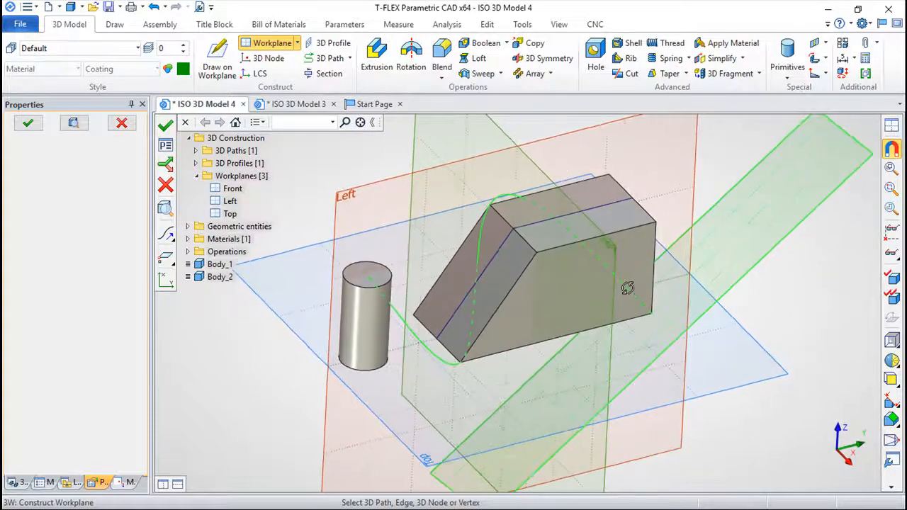
Step: Try positioning the orthogonal workplane at the sloped face's far top vertex and at its near bottom vertex, and cancel it
left_click(167, 260)
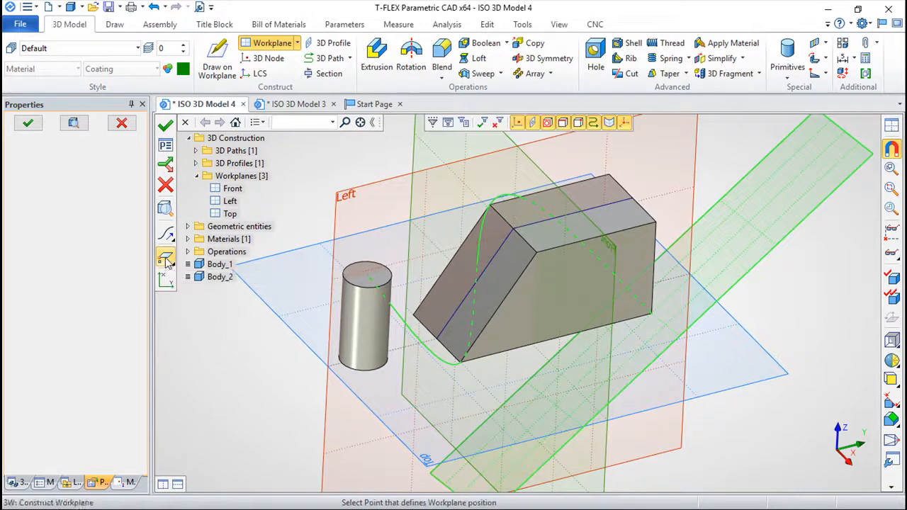
left_click(491, 205)
left_click_drag(592, 363, 448, 354)
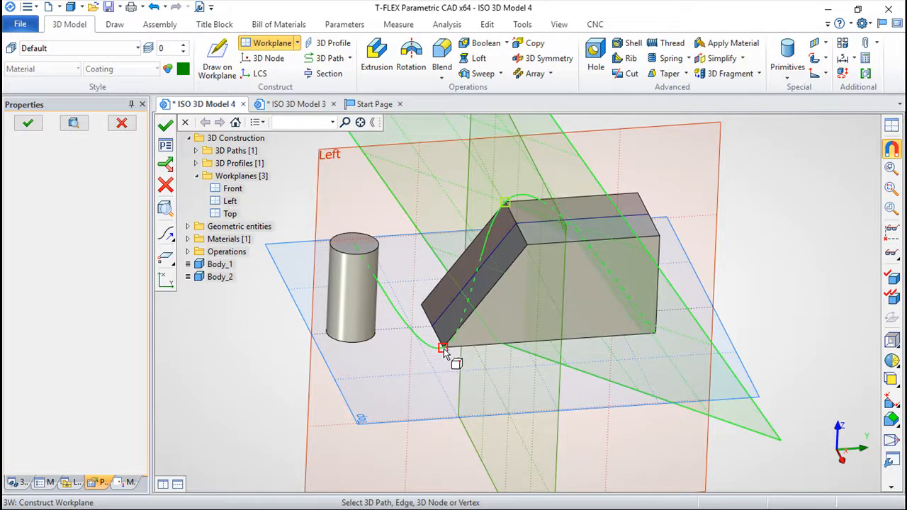
left_click(444, 349)
left_click_drag(566, 373, 477, 370)
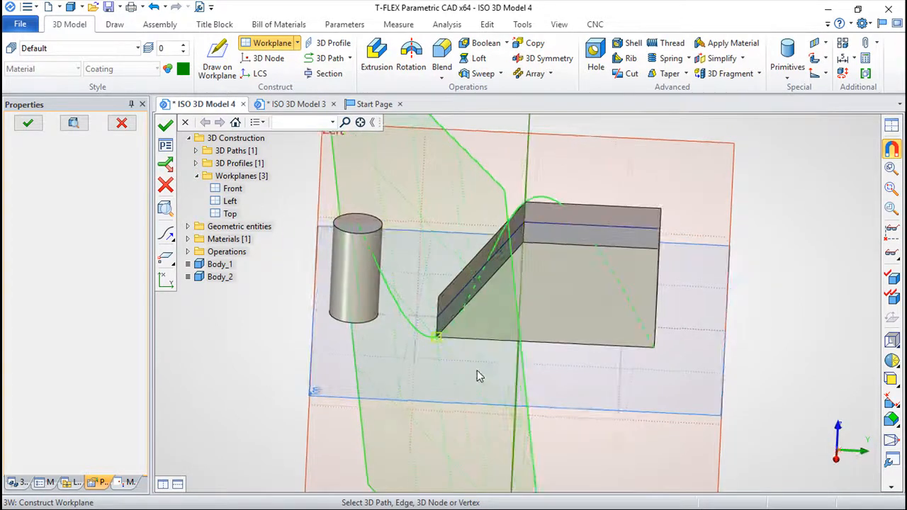
left_click_drag(526, 384, 735, 358)
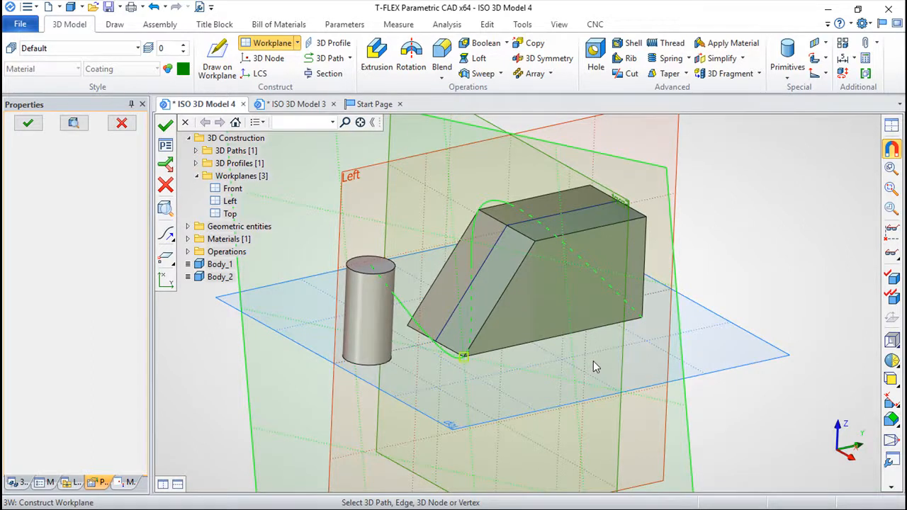
left_click_drag(594, 360, 638, 326)
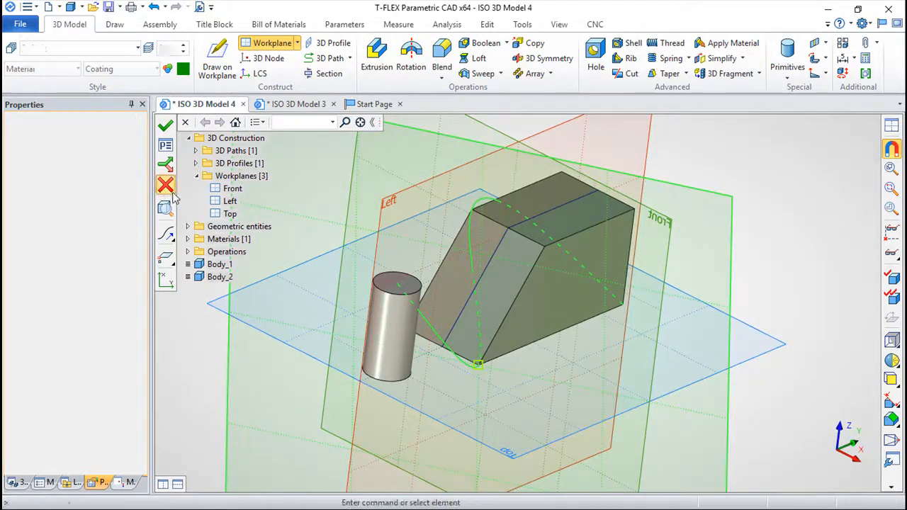
left_click(165, 185)
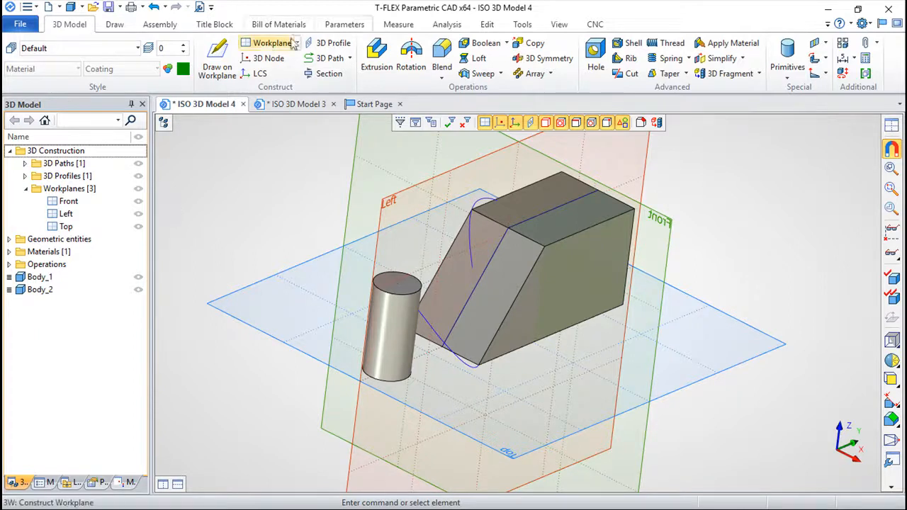
Step: Try a workplane tangent to the cylinder's lateral face, defined by the sloped face's near bottom vertex, and cancel it
left_click(268, 42)
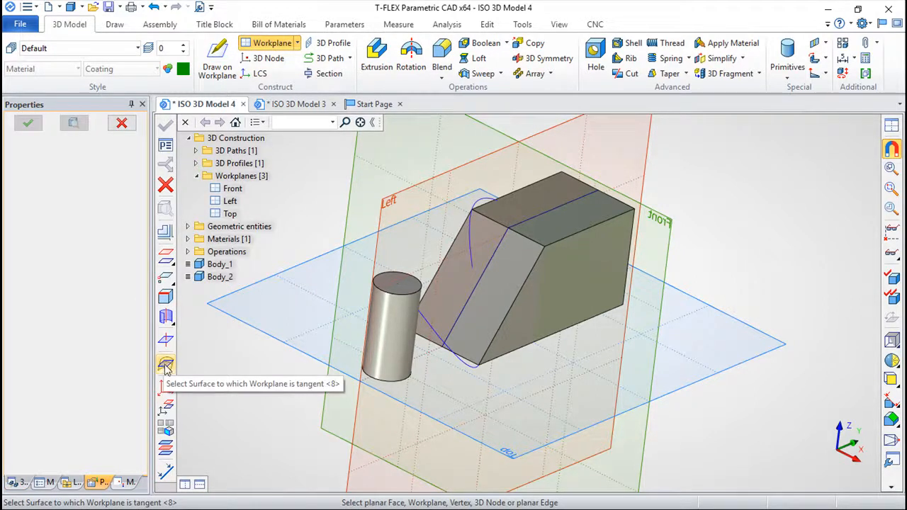
left_click(165, 365)
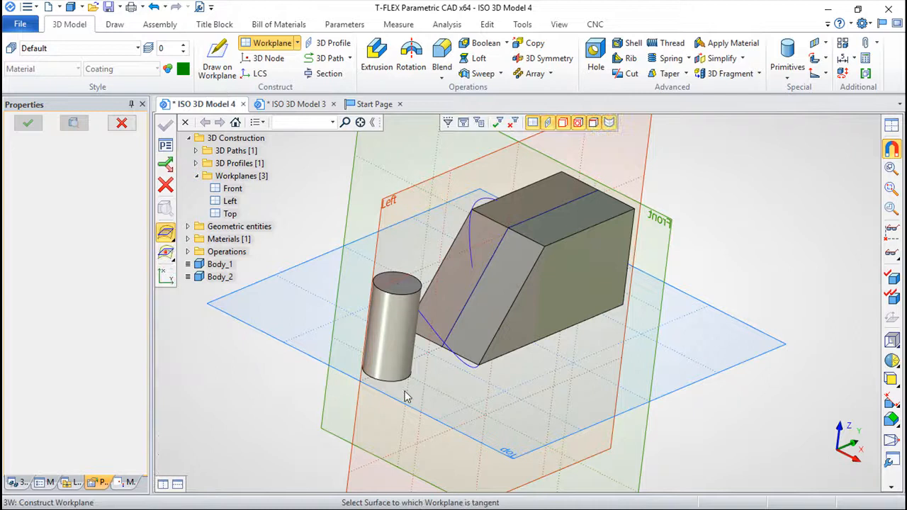
left_click(396, 347)
middle_click_drag(563, 405, 376, 347)
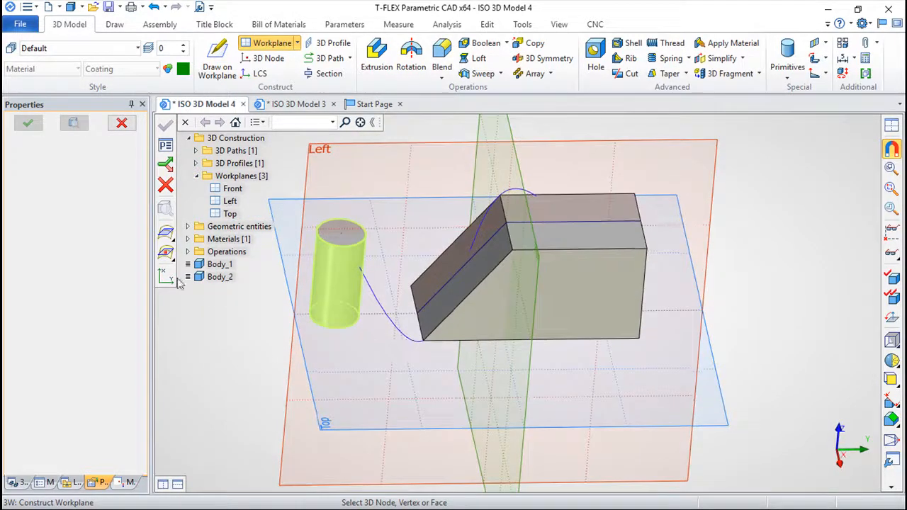
left_click(165, 254)
left_click(425, 347)
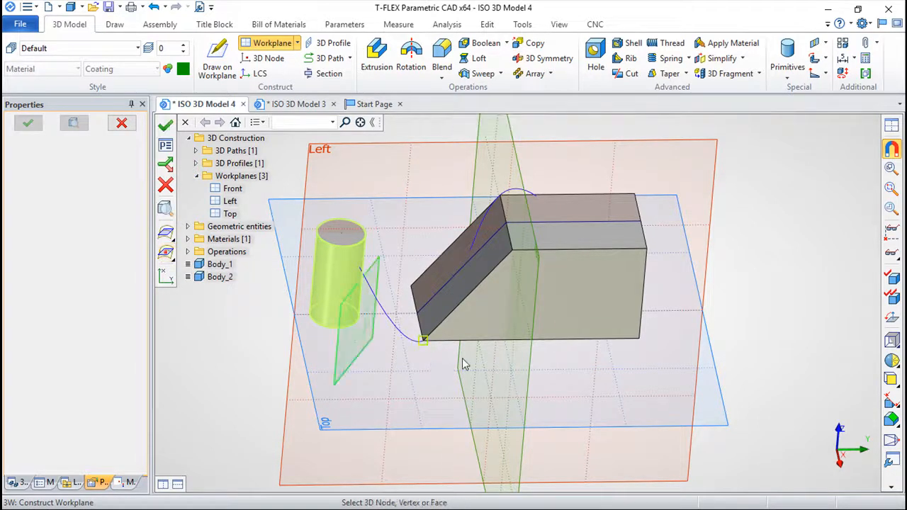
middle_click_drag(451, 390, 253, 328)
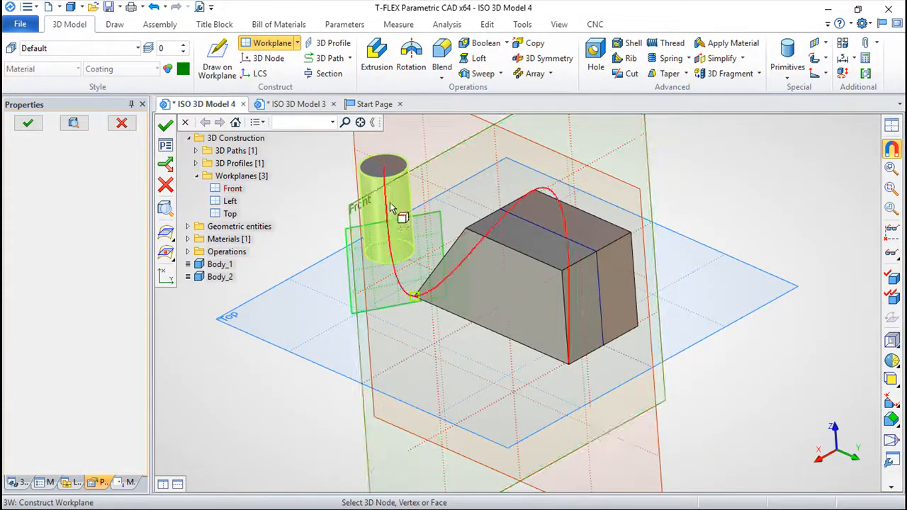
middle_click_drag(418, 319, 424, 397)
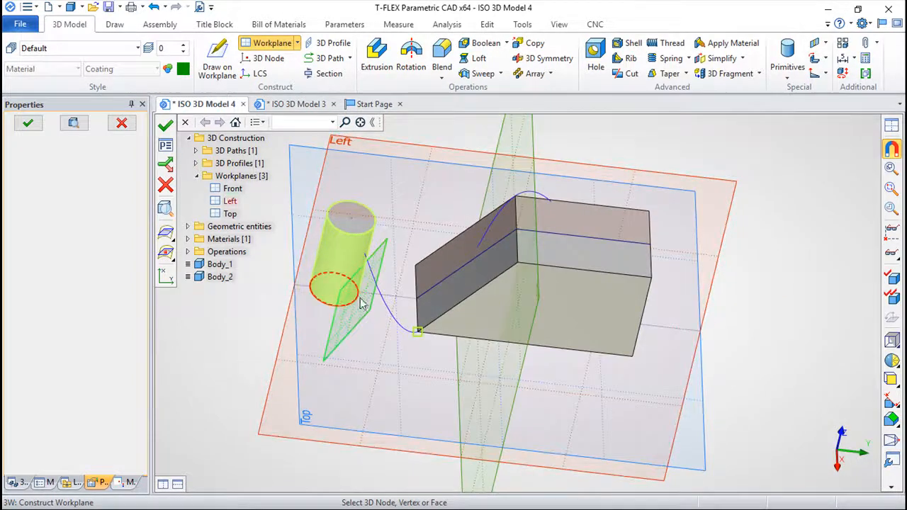
left_click(166, 185)
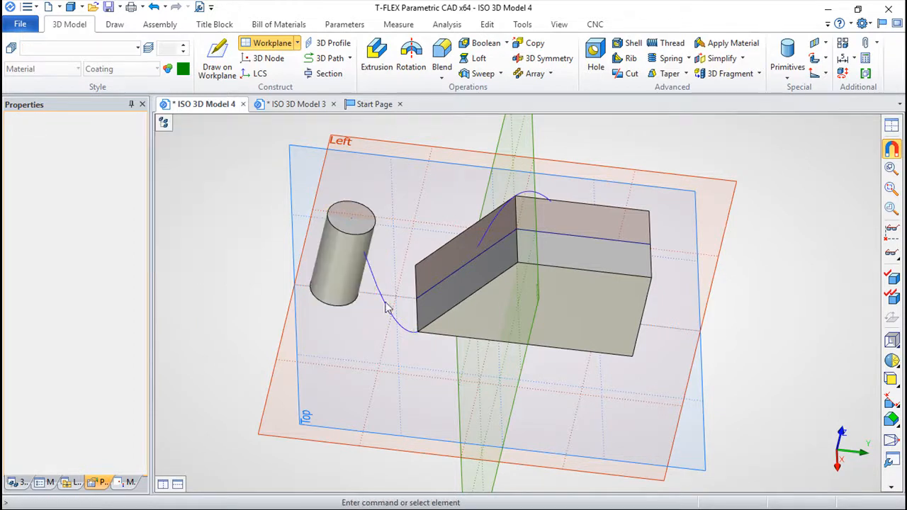
Step: Create local coordinate systems at the block's near top back vertex, the slope's far top vertex, and the cylinder's top centre
middle_click_drag(487, 376, 429, 419)
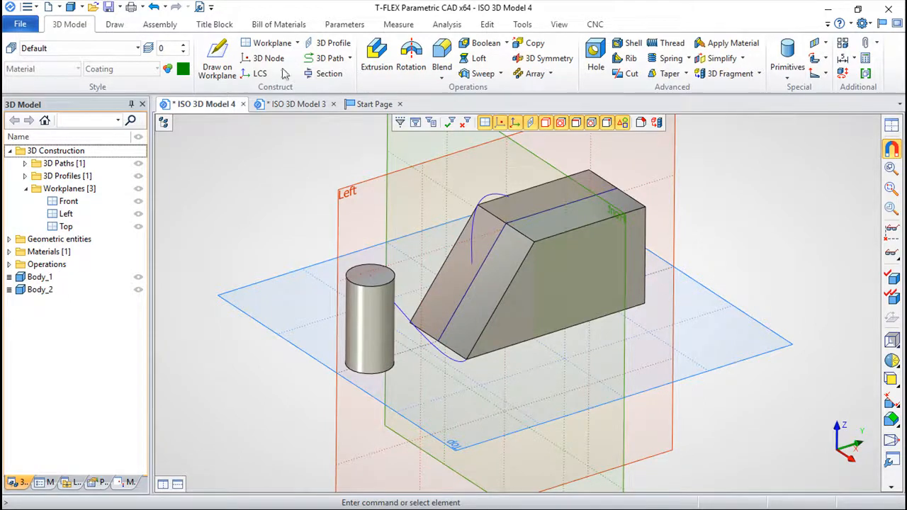
left_click(270, 43)
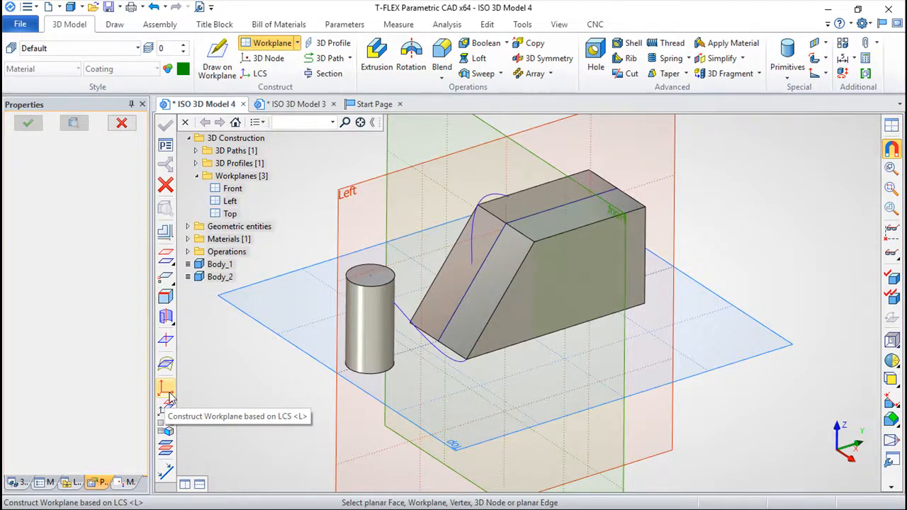
left_click(253, 77)
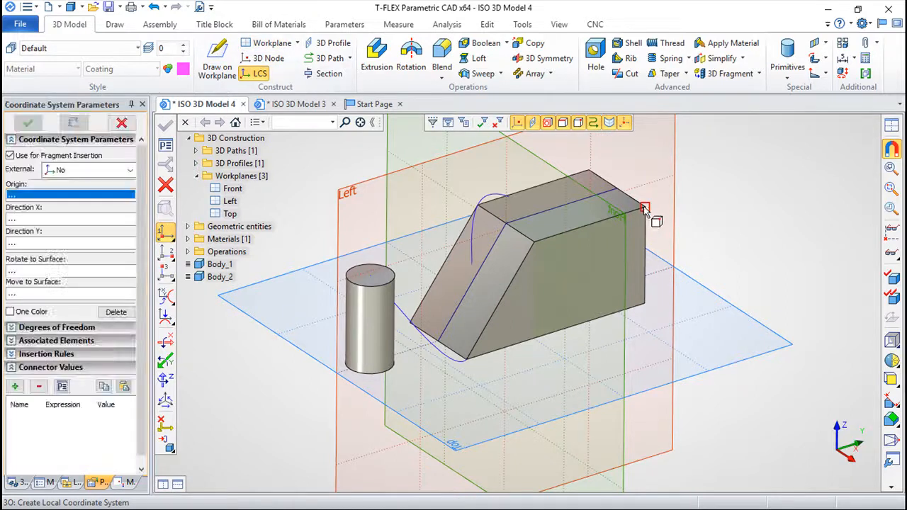
left_click(656, 186)
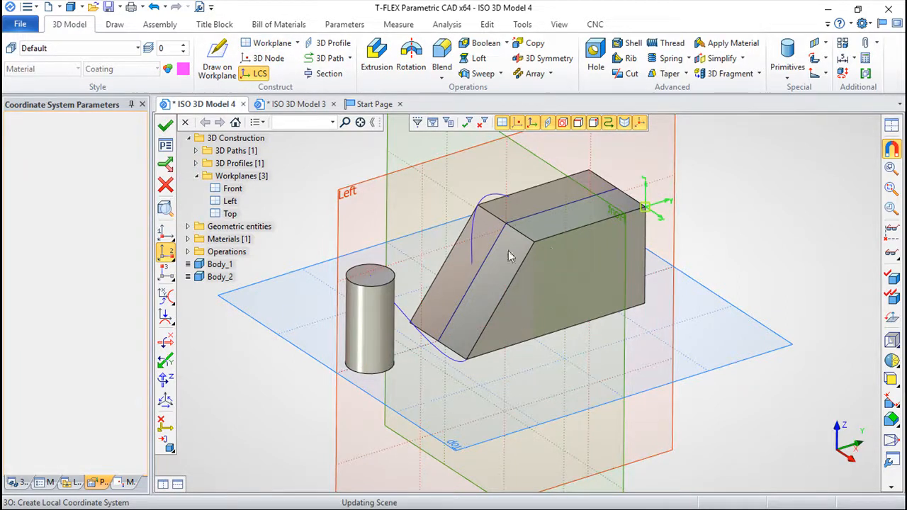
left_click(478, 206)
left_click(487, 179)
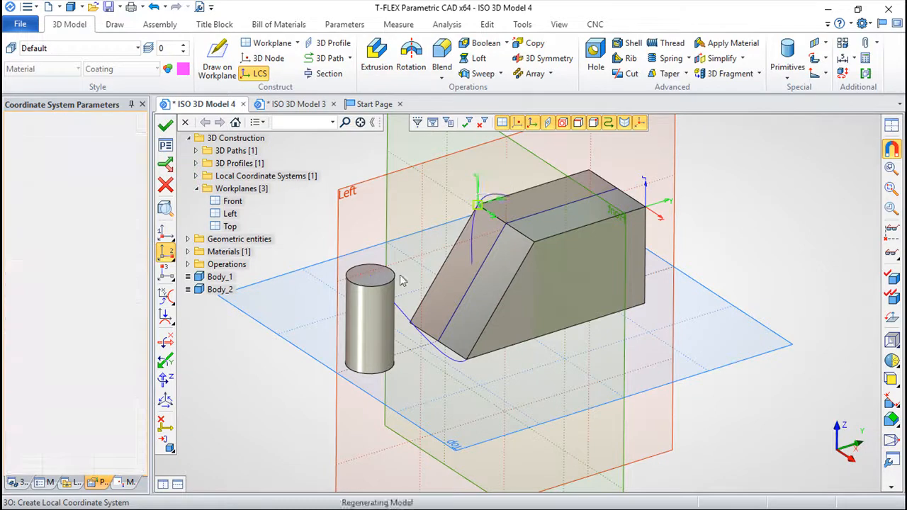
left_click(376, 287)
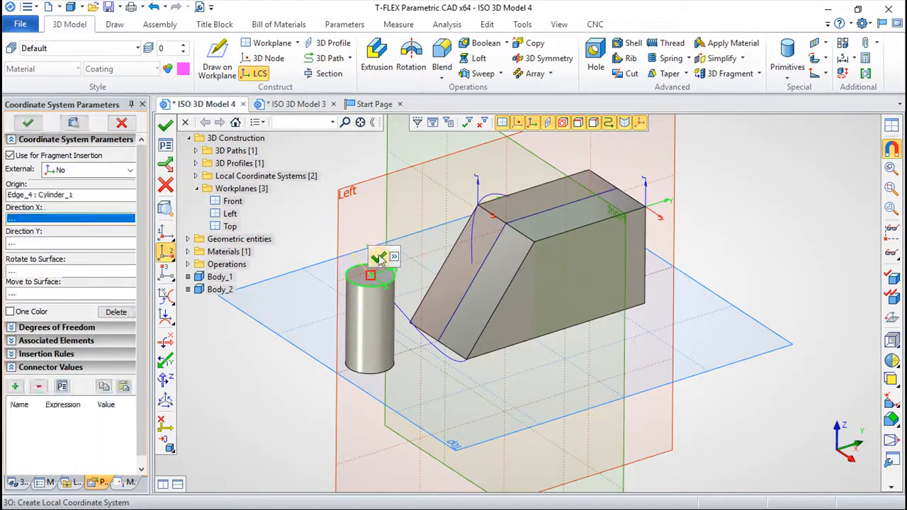
left_click(376, 255)
middle_click_drag(769, 194, 730, 247)
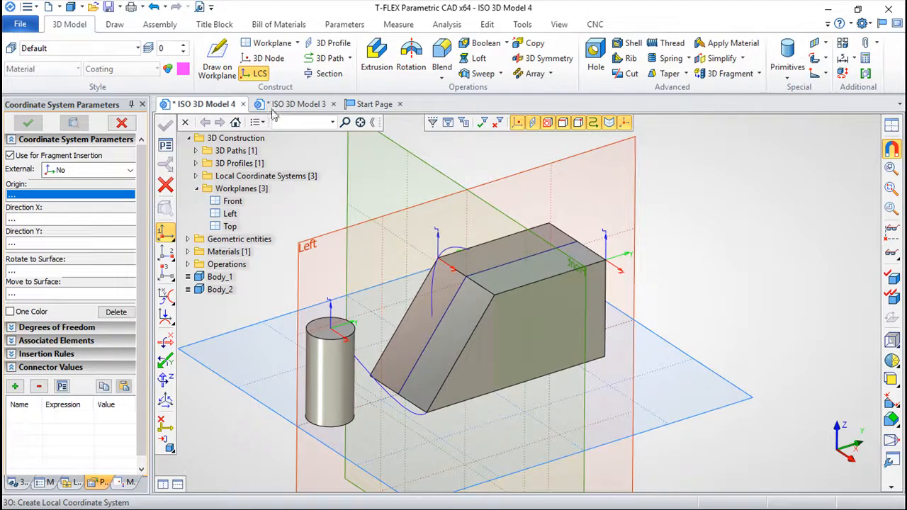
Step: Try a YZ workplane based on the coordinate system at the block's near top back vertex, and undo it
left_click(272, 43)
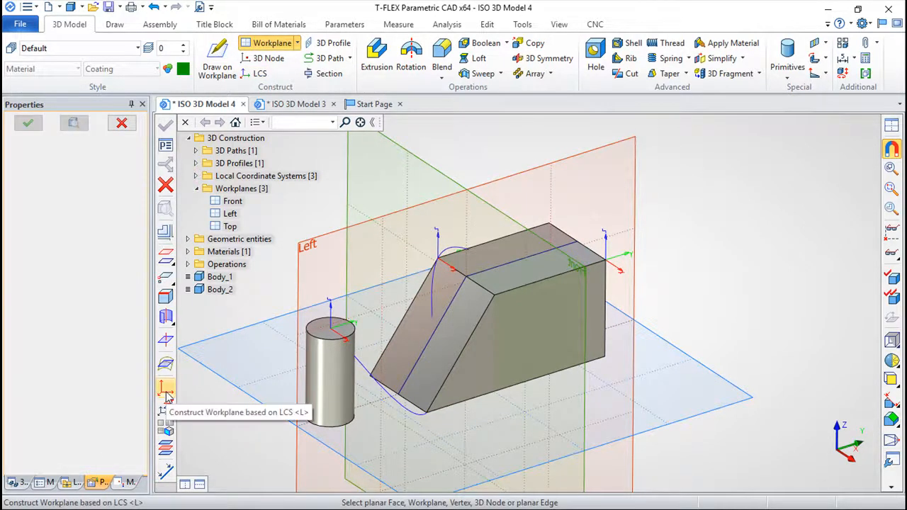
left_click(167, 392)
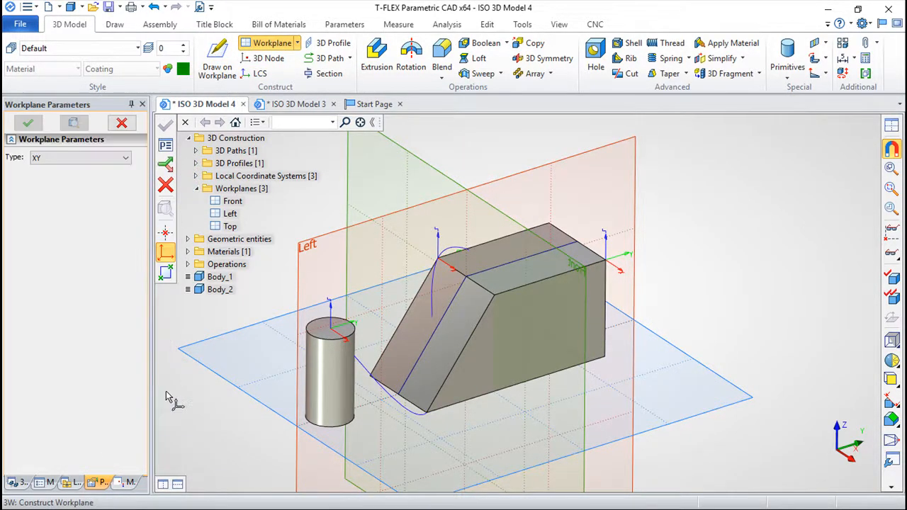
left_click(622, 266)
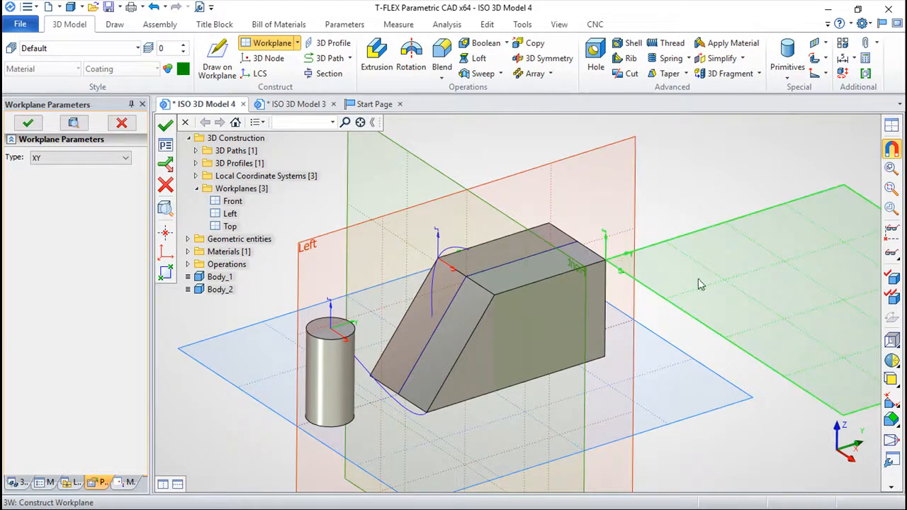
left_click(126, 158)
left_click(44, 178)
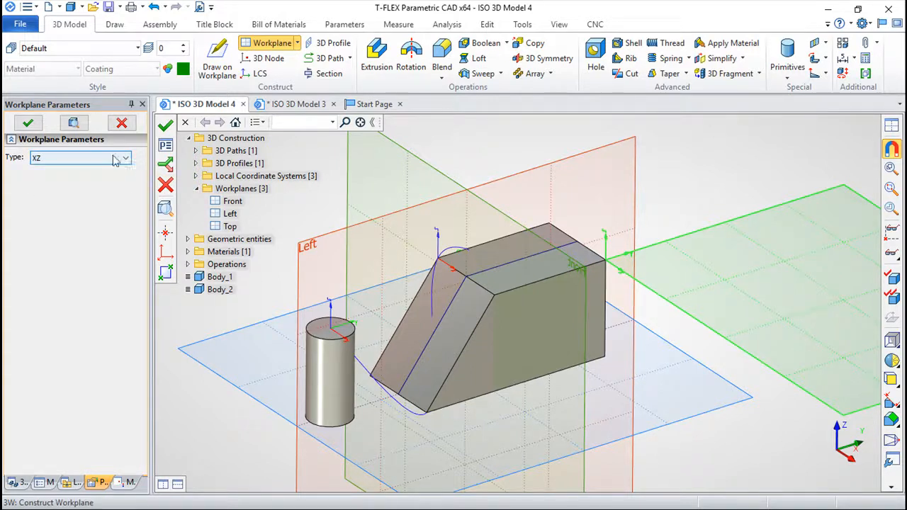
left_click(127, 160)
left_click(46, 190)
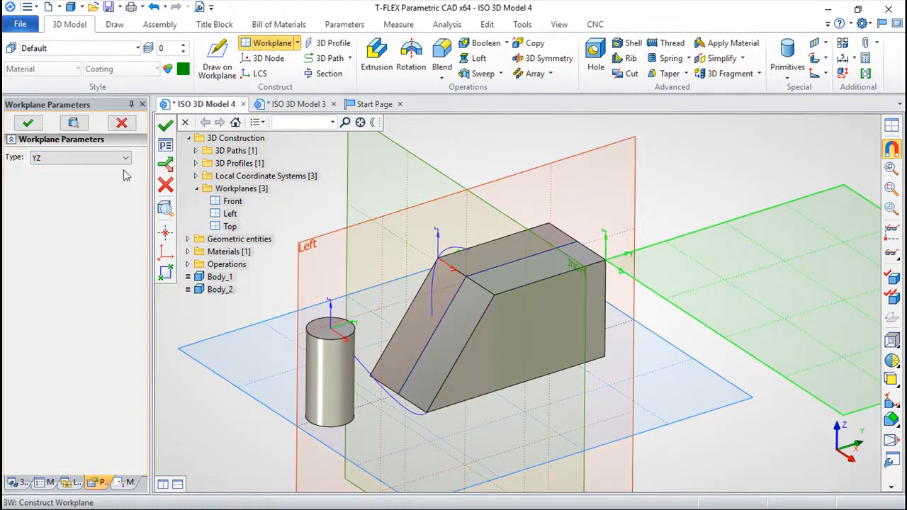
left_click(166, 130)
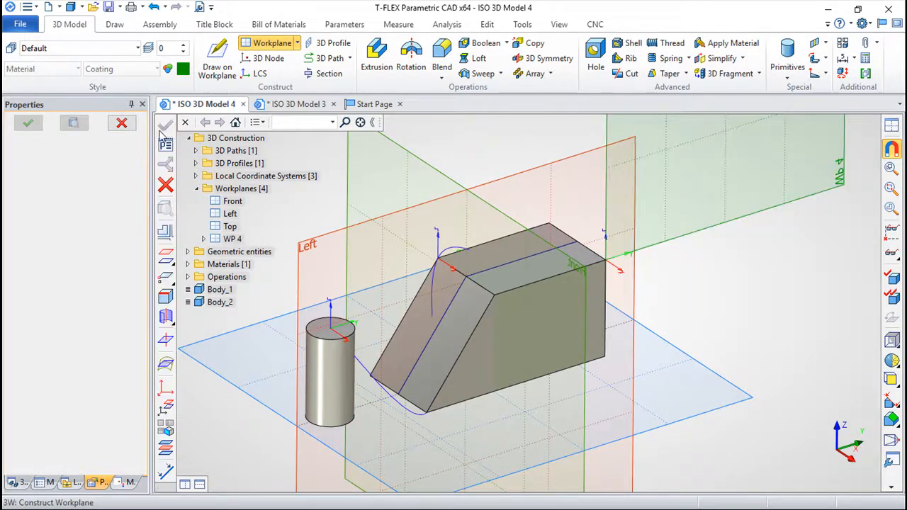
left_click(153, 6)
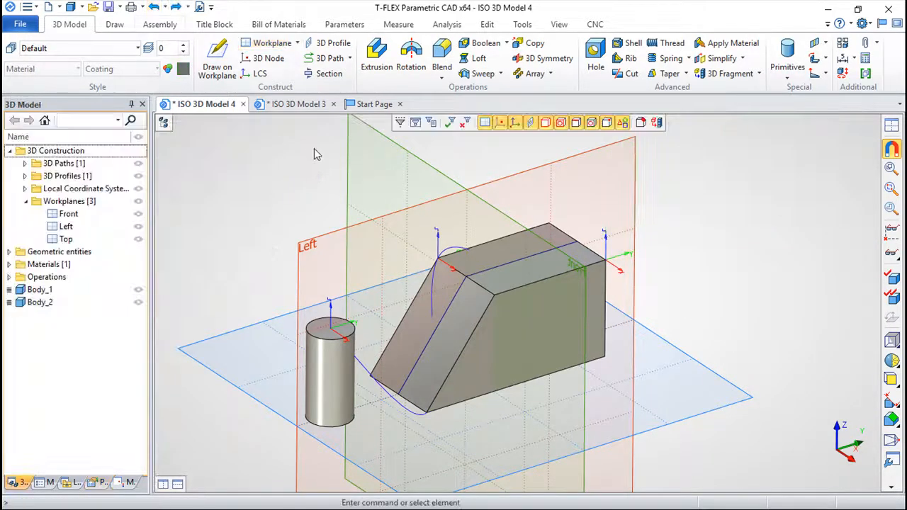
Step: Try copying the Front workplane from the coordinate system at the block's near top back vertex to the cylinder's, and cancel it
scroll(500, 371, "down", 3)
mouse_move(727, 326)
left_mouse_down()
mouse_move(757, 301)
mouse_move(744, 332)
left_mouse_up()
left_click(268, 43)
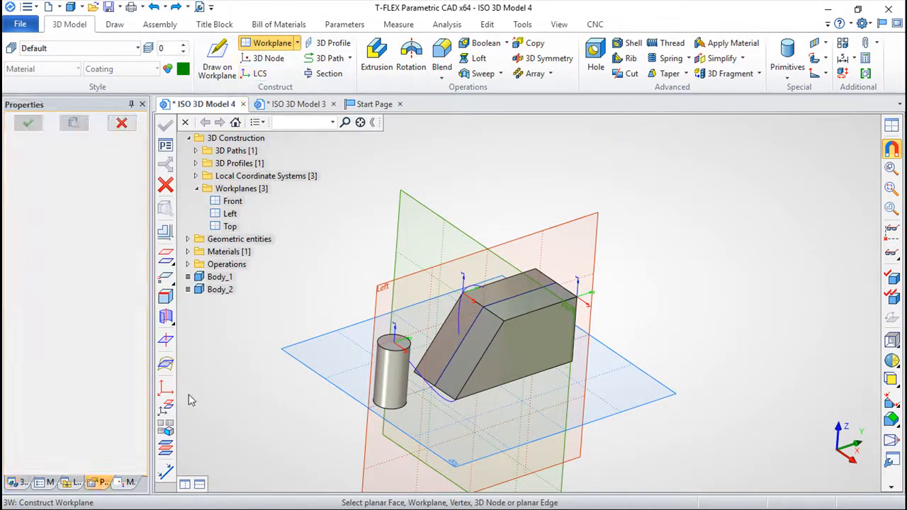
left_click(164, 410)
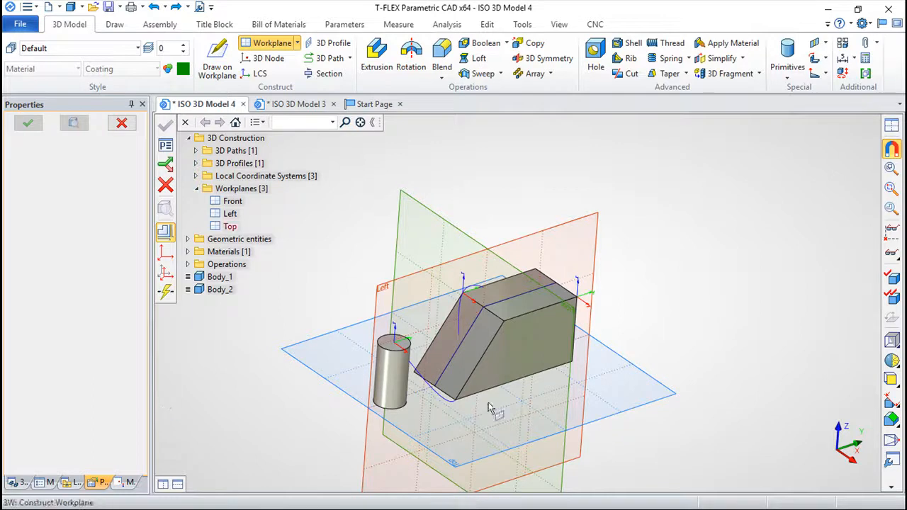
left_click_drag(733, 235, 740, 215)
left_click(446, 234)
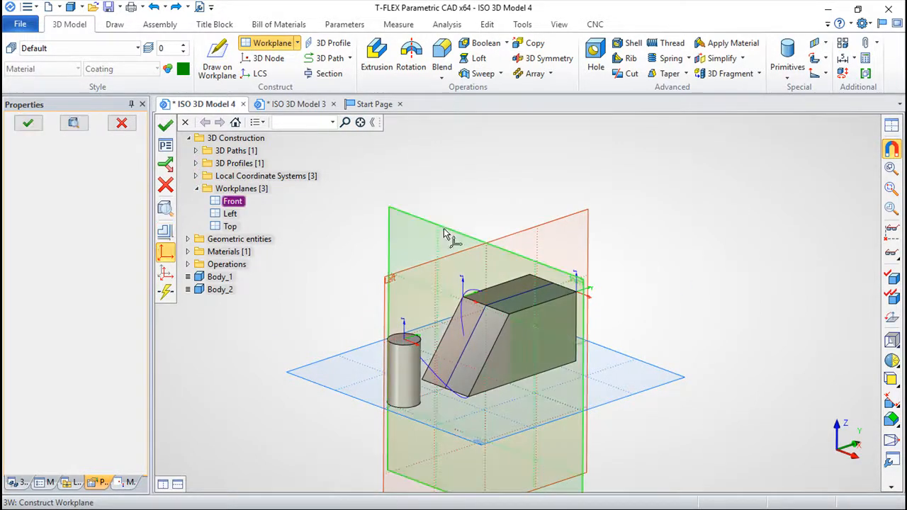
right_click_drag(762, 290, 713, 251)
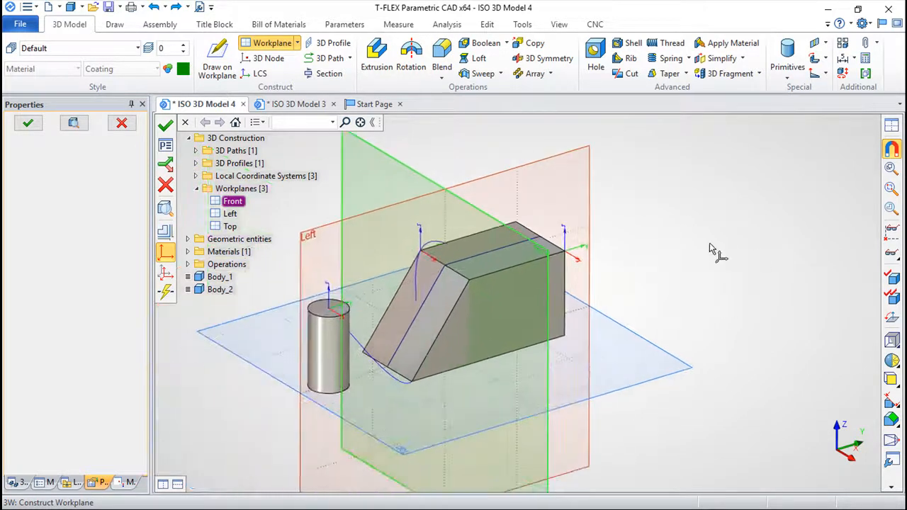
left_click(578, 253)
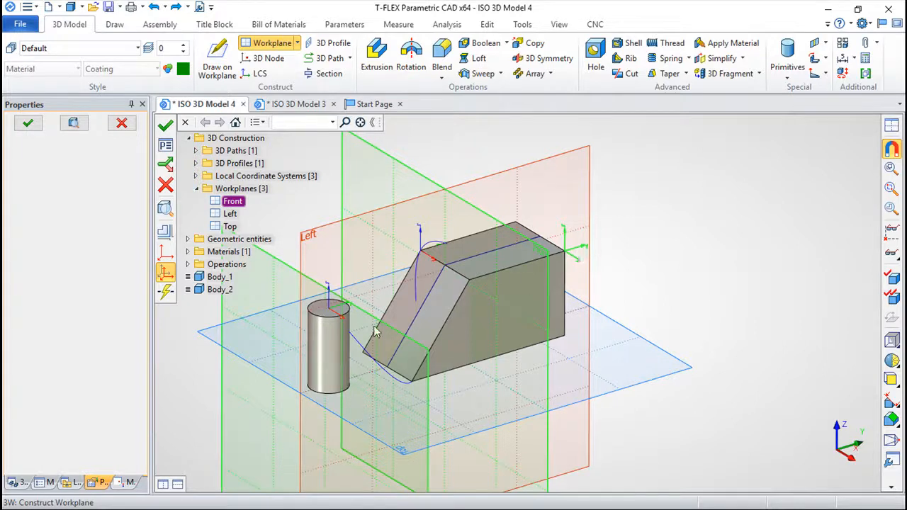
left_click(336, 316)
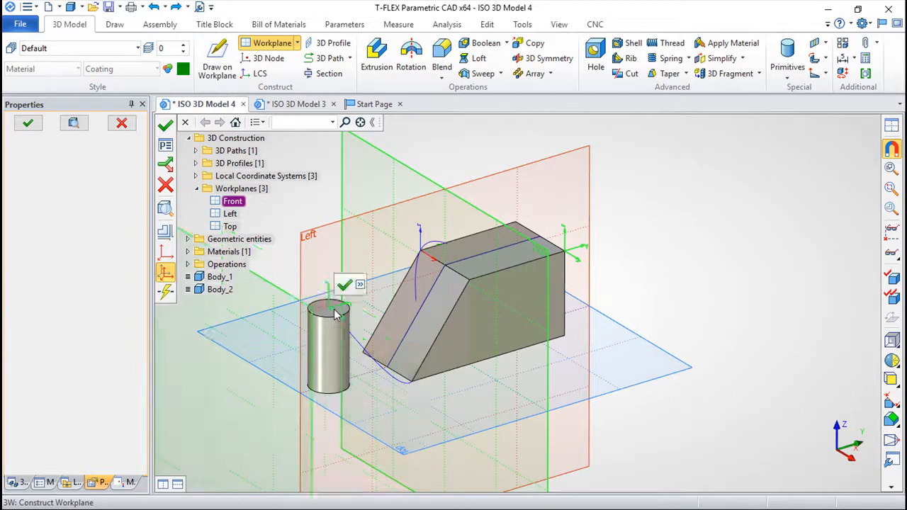
scroll(418, 372, "down", 2)
left_click_drag(677, 337, 664, 320)
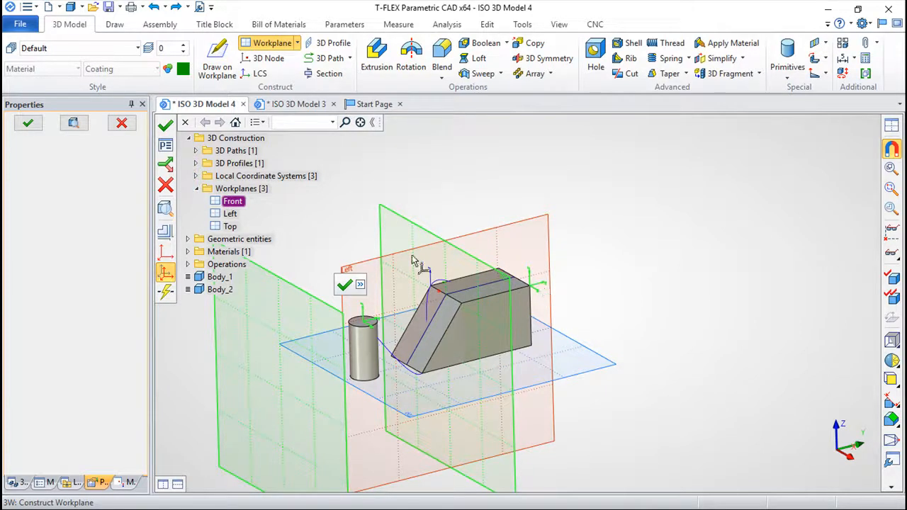
left_click_drag(704, 353, 672, 349)
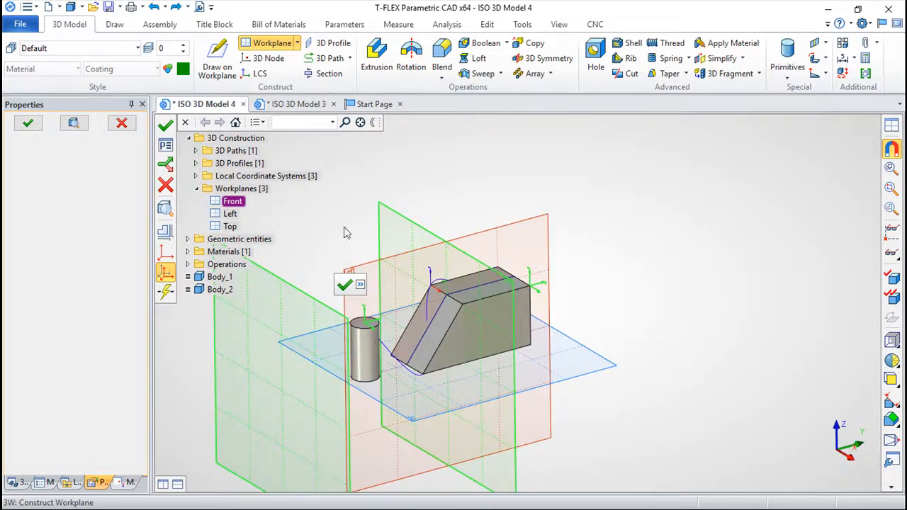
left_click(166, 187)
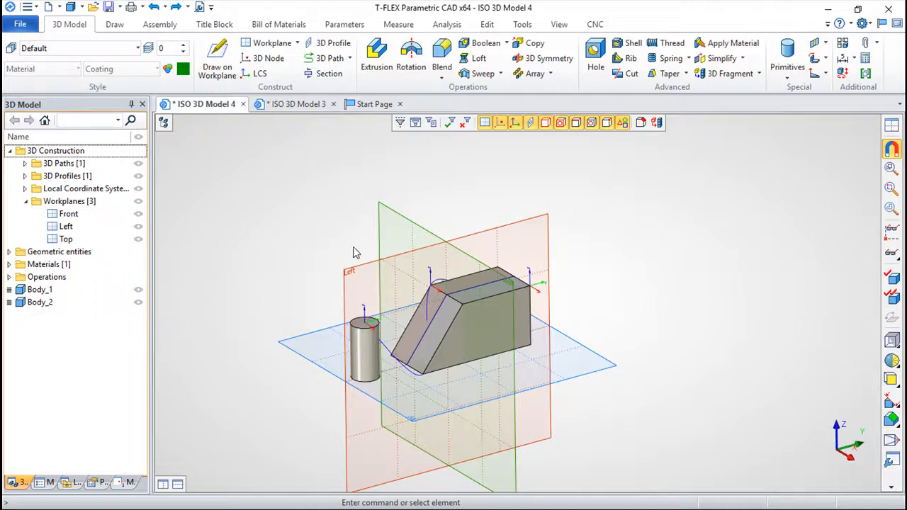
Step: Enable showing intersection lines with workplanes in the Front workplane's parameters
right_click_drag(679, 458, 651, 234)
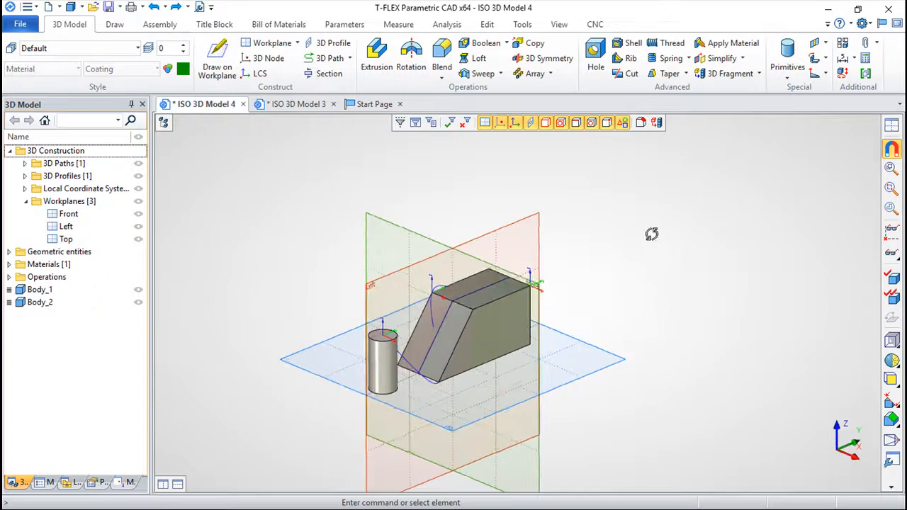
scroll(608, 227, "up", 5)
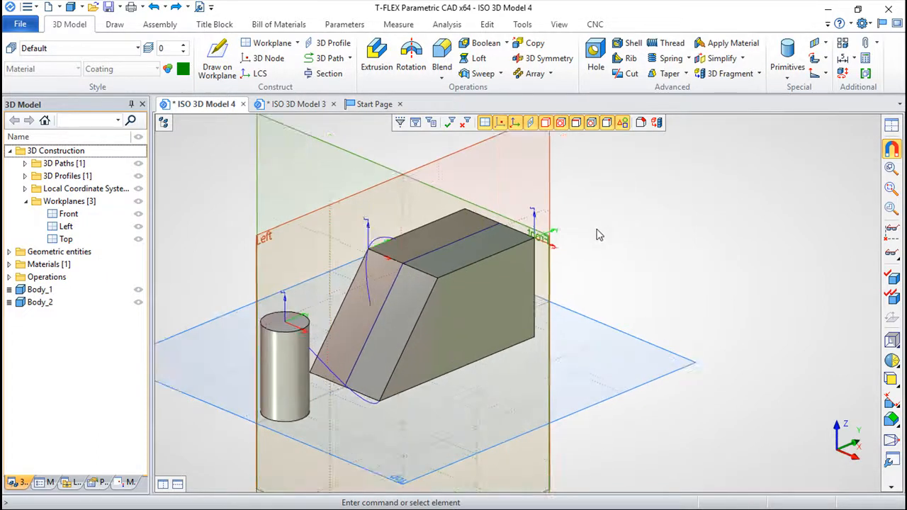
middle_click_drag(588, 244, 670, 247)
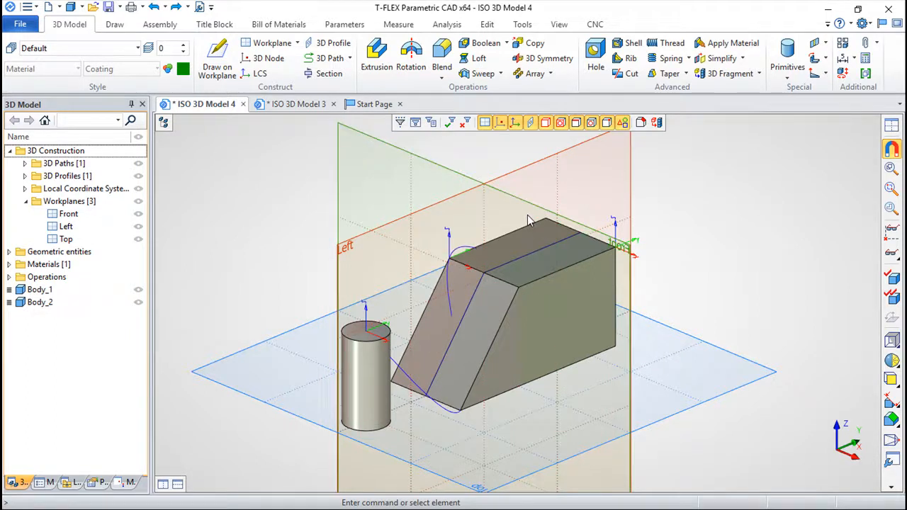
right_click(407, 156)
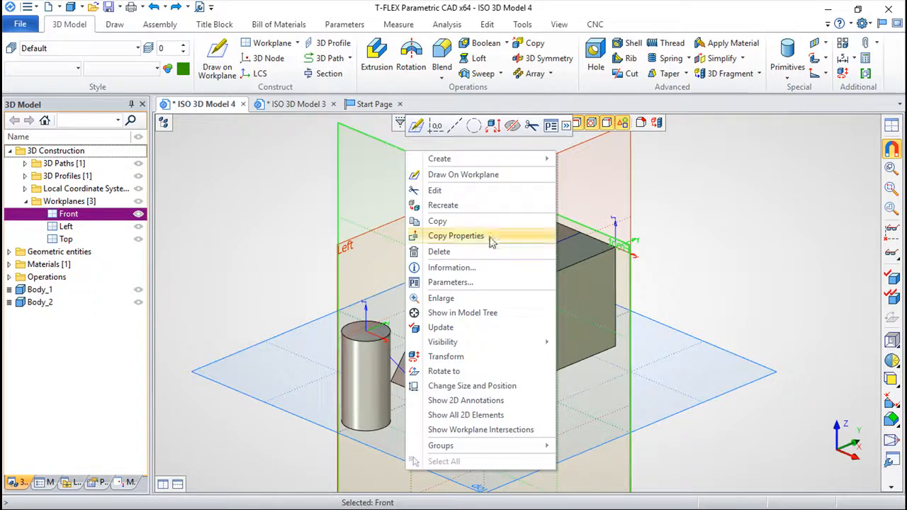
left_click(459, 284)
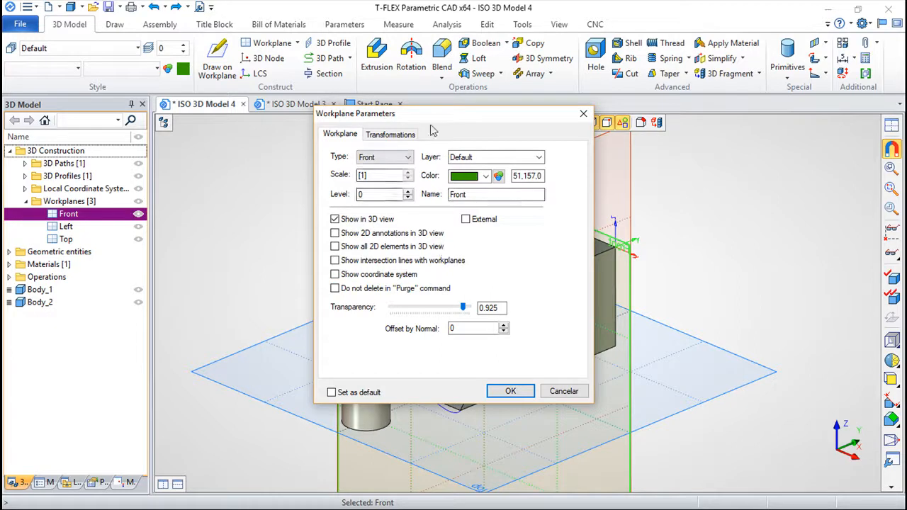
left_click_drag(443, 120, 531, 168)
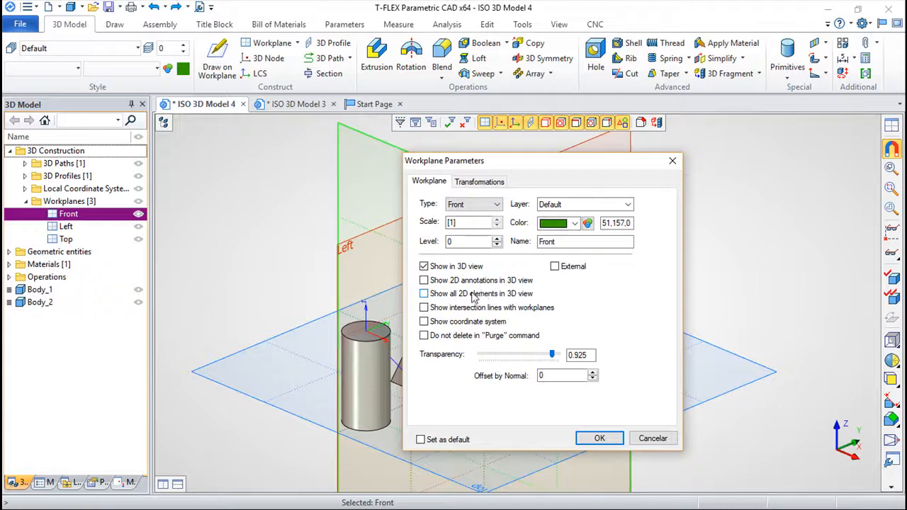
left_click(424, 309)
left_click(600, 438)
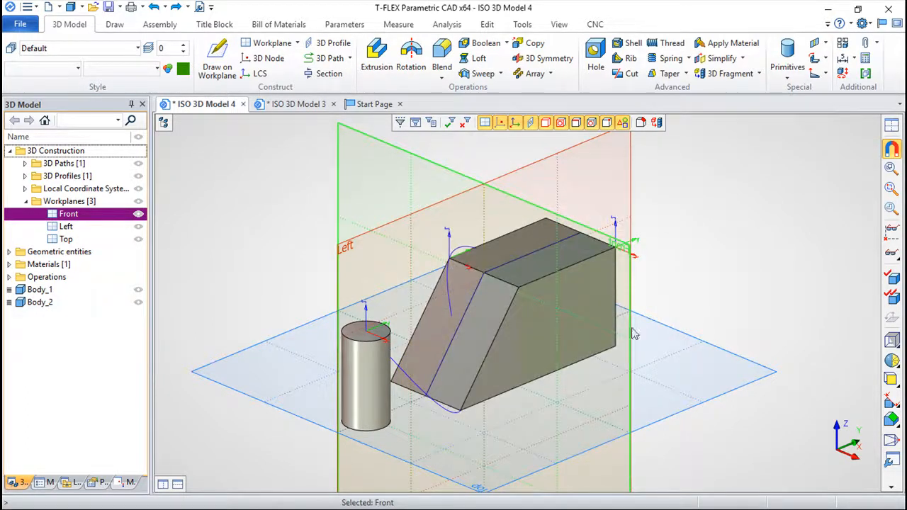
Step: Review the Front workplane's parameters, close them without changes, and clear the workplane selection
right_click_drag(672, 338, 682, 420)
left_click(369, 145)
right_click(368, 149)
left_click(417, 274)
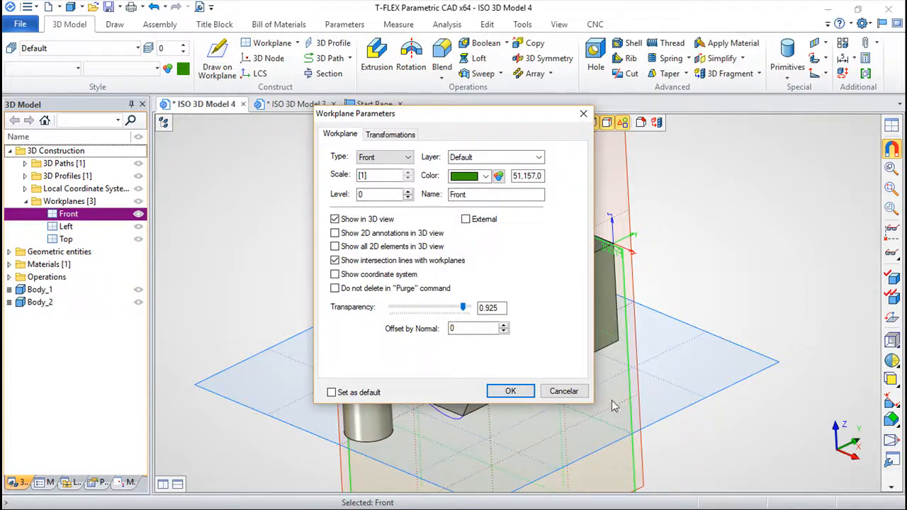
left_click(564, 392)
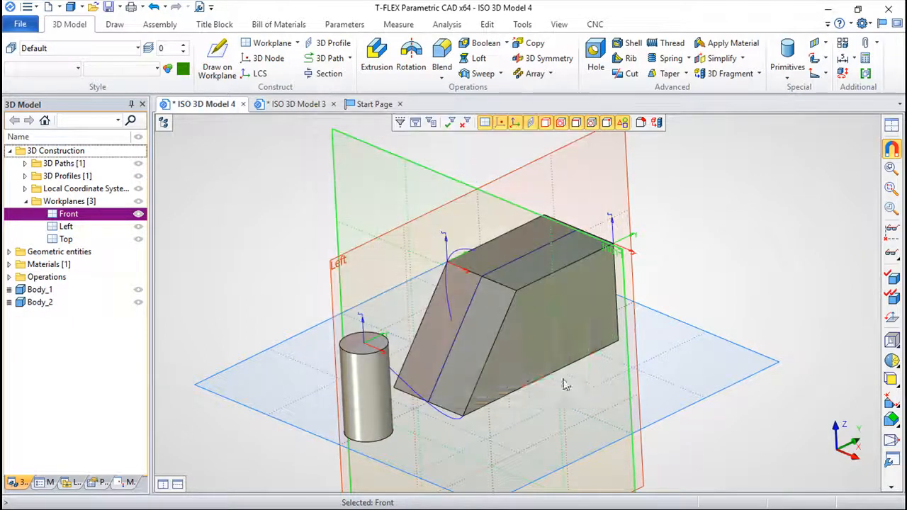
middle_click_drag(771, 277, 762, 296)
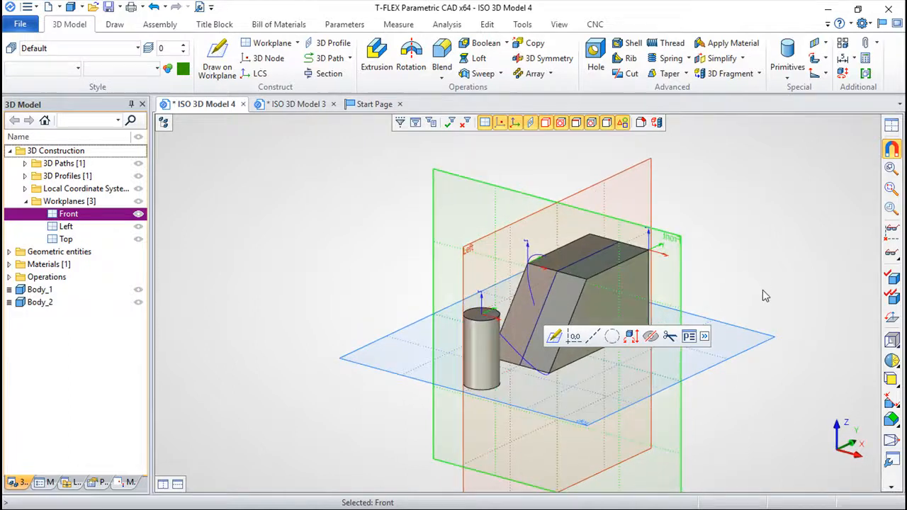
left_click(737, 344)
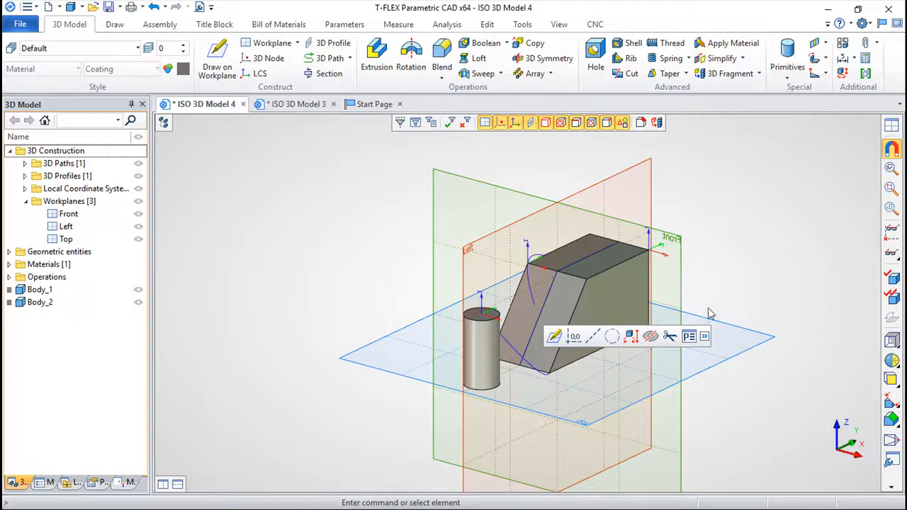
middle_click_drag(743, 277, 790, 259)
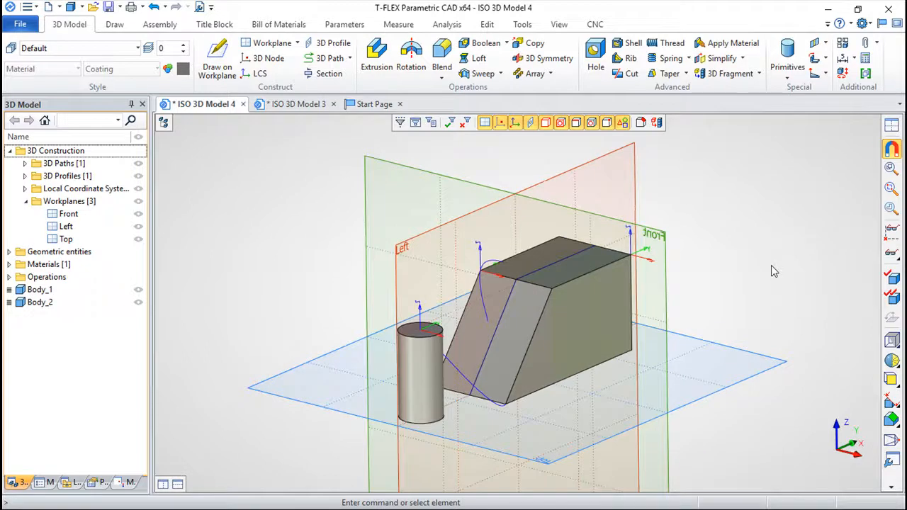
Step: Copy the Front workplane to a parallel position offset from it in the negative Y direction, using its manipulator arrow
left_click(432, 178)
left_click_drag(767, 219, 691, 243)
scroll(459, 185, "up", 3)
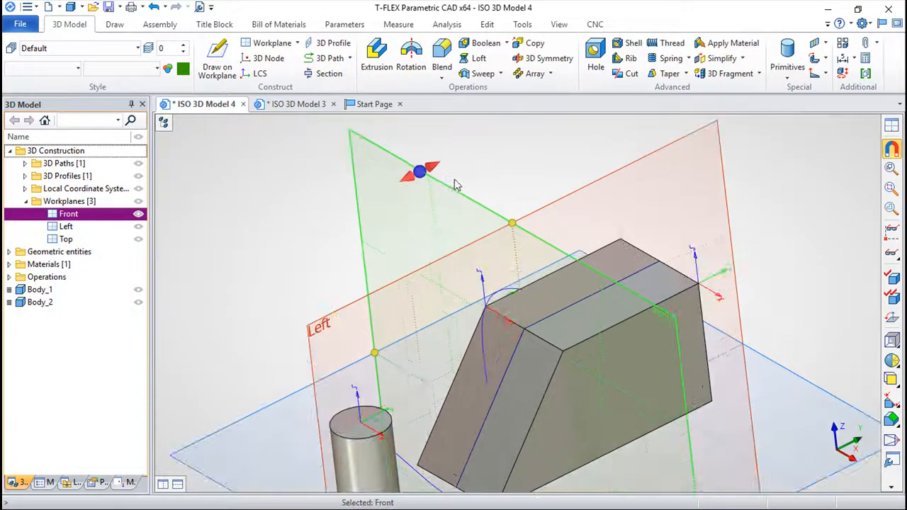
scroll(457, 184, "up", 3)
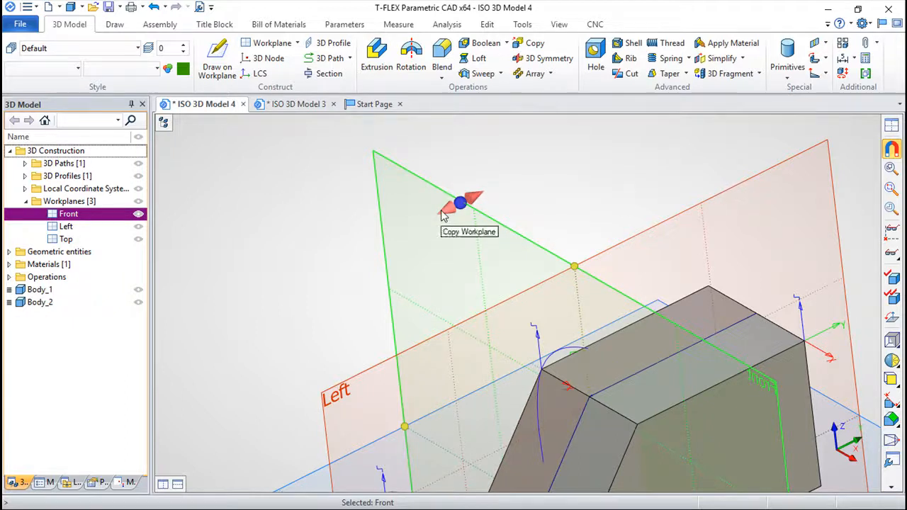
left_click_drag(444, 214, 303, 277)
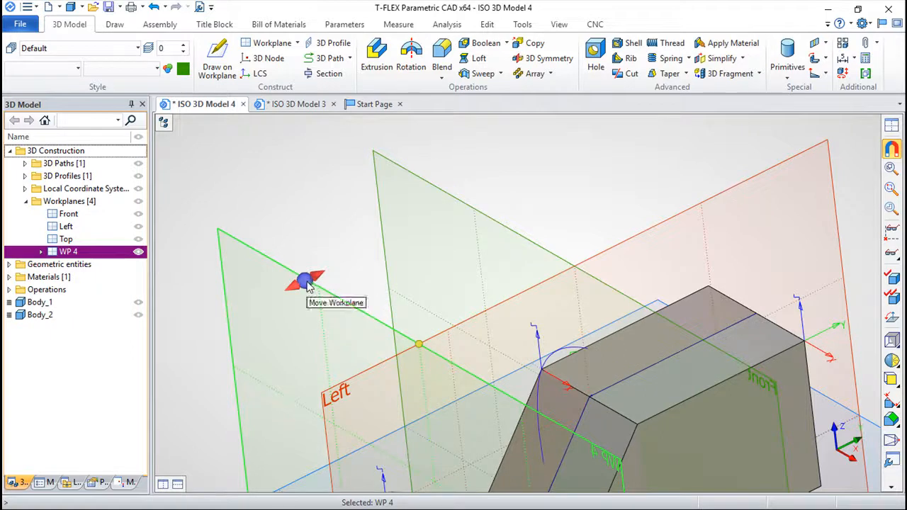
Step: Move the copied workplane to the positive Y side of the Front workplane so it crosses the block, and clear the selection
left_click_drag(306, 282, 580, 198)
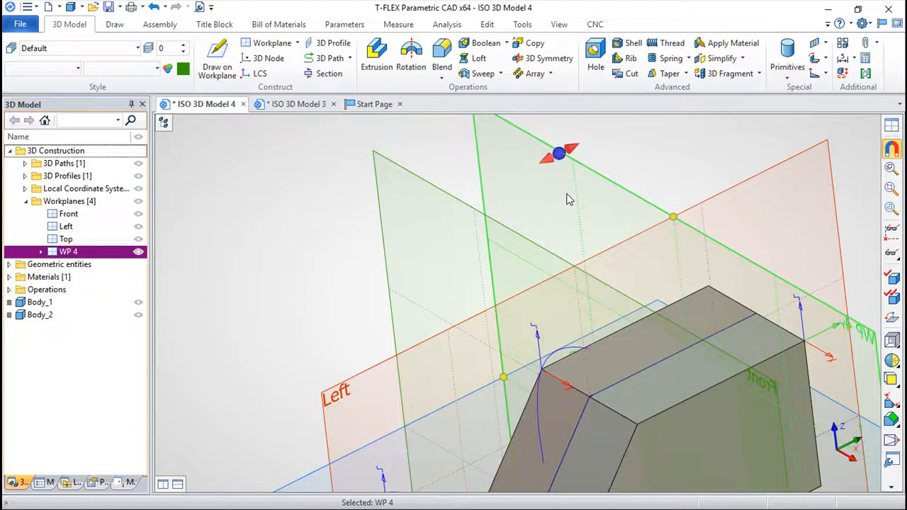
scroll(264, 276, "down", 3)
right_click_drag(577, 197, 748, 269)
right_click_drag(750, 415, 661, 191)
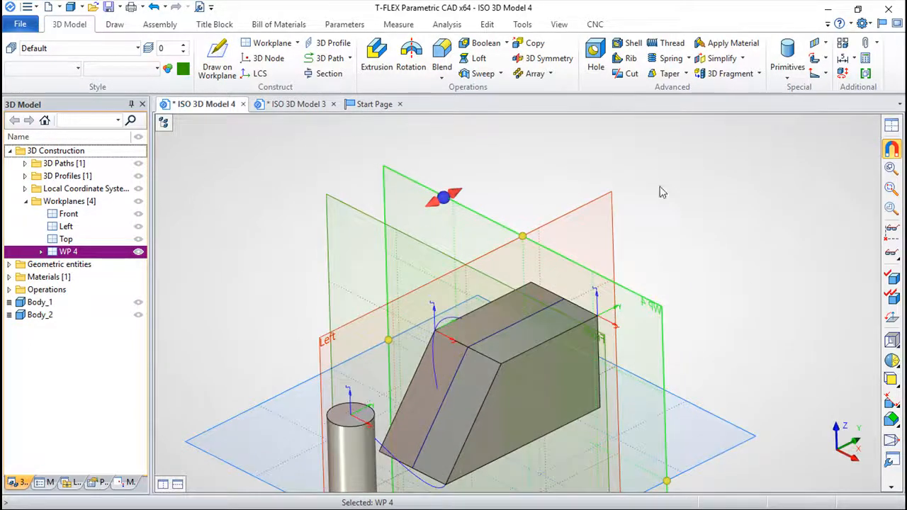
right_click(651, 190)
key("Escape")
middle_click_drag(660, 231, 688, 168)
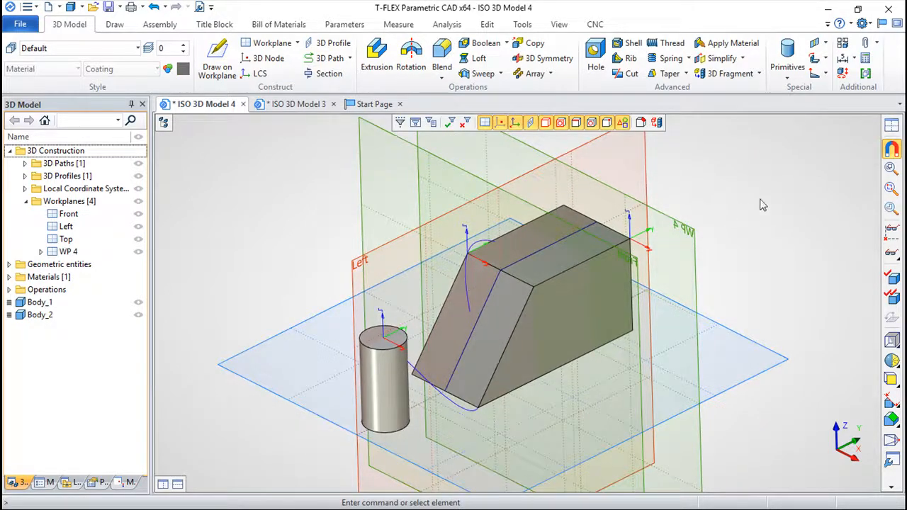
scroll(760, 205, "up", 2)
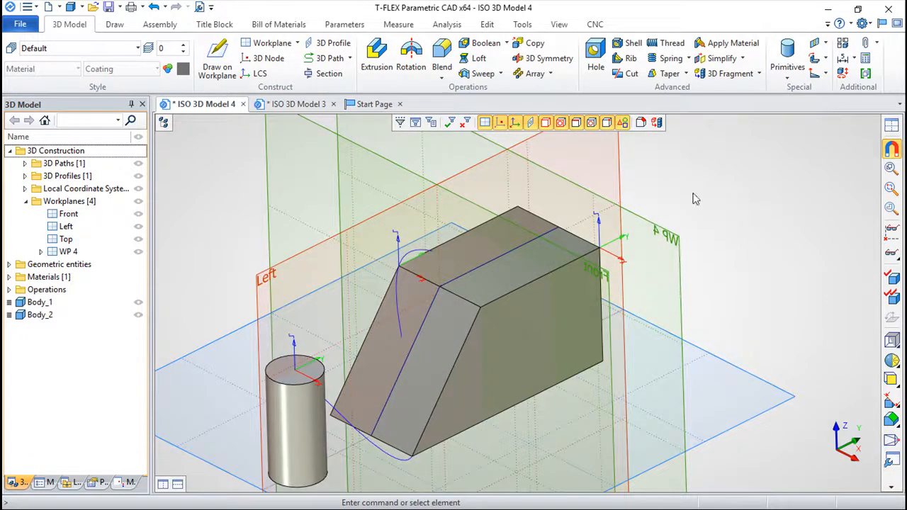
middle_click_drag(739, 314, 758, 284)
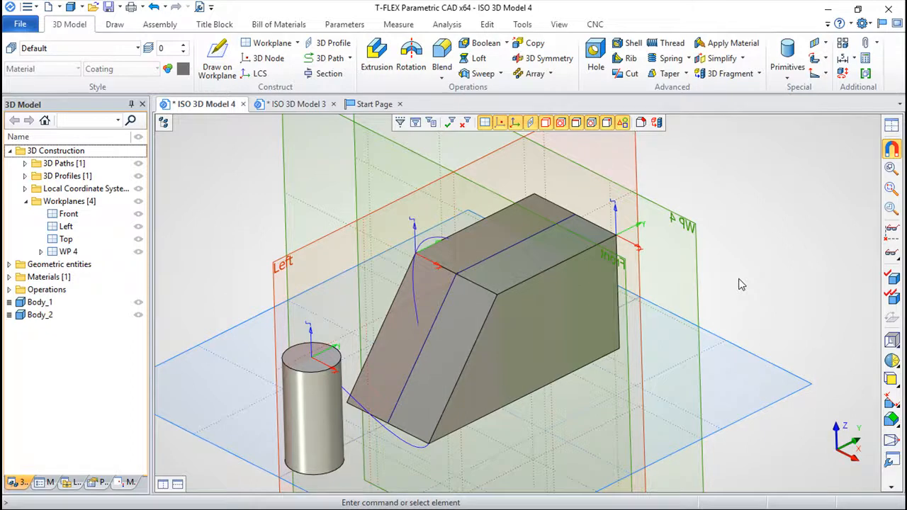
left_click_drag(726, 184, 735, 204)
mouse_move(768, 331)
left_mouse_down()
mouse_move(731, 331)
mouse_move(754, 326)
left_mouse_up()
left_click_drag(728, 175, 751, 163)
left_click_drag(803, 274, 768, 310)
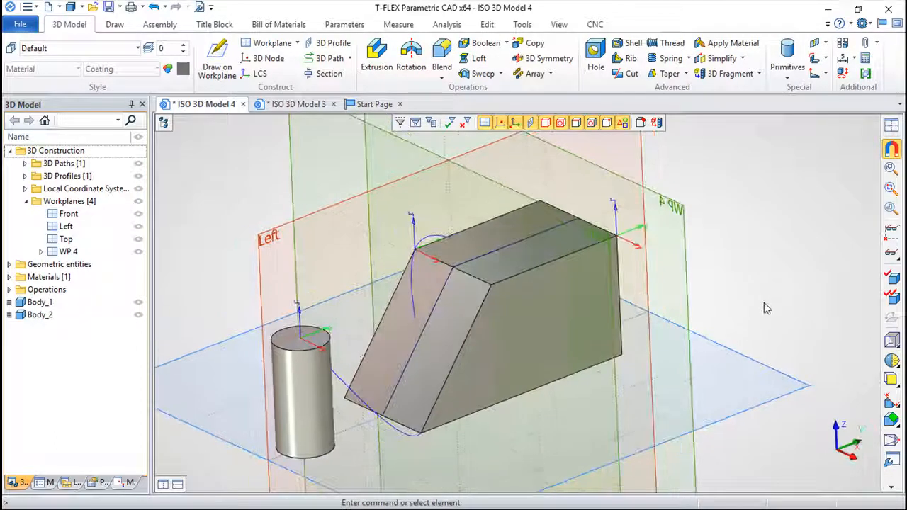